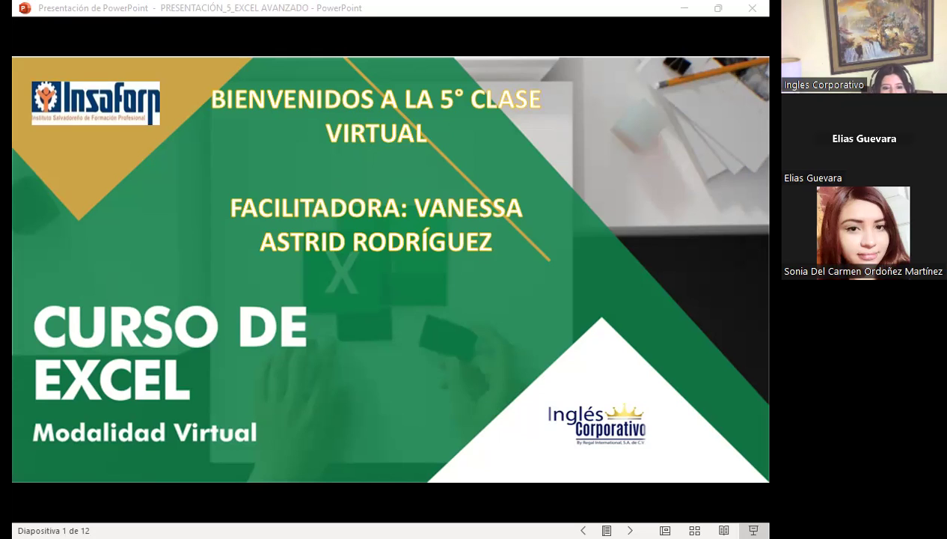
# Bring up the Excel Avanzado course outline in Firefox, with Sección 1 expanded.
pyautogui.click(469, 340)
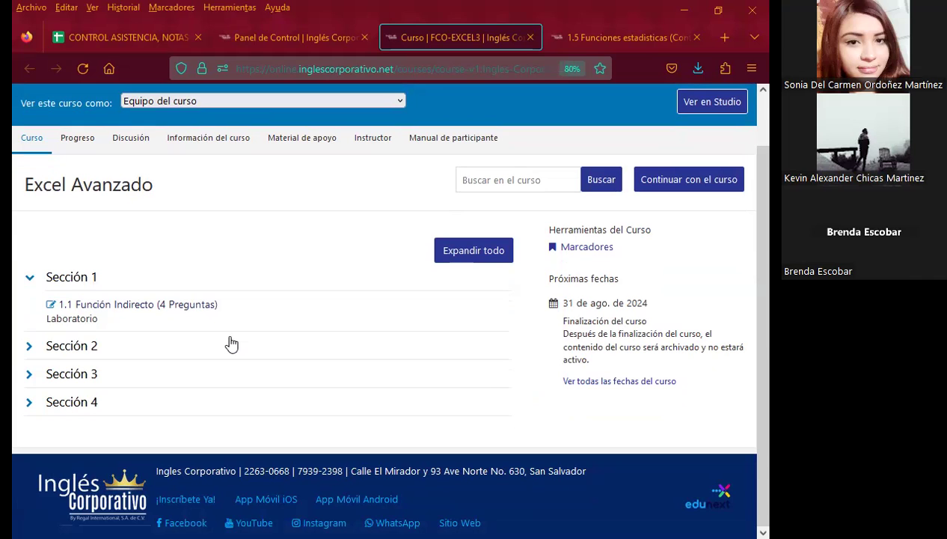
# Expand Sección 2 to list the 2.1 Indirecto/Concatenar lab and Examen Medio Curso.
pyautogui.click(30, 345)
pyautogui.scroll(-2, 21, 318)
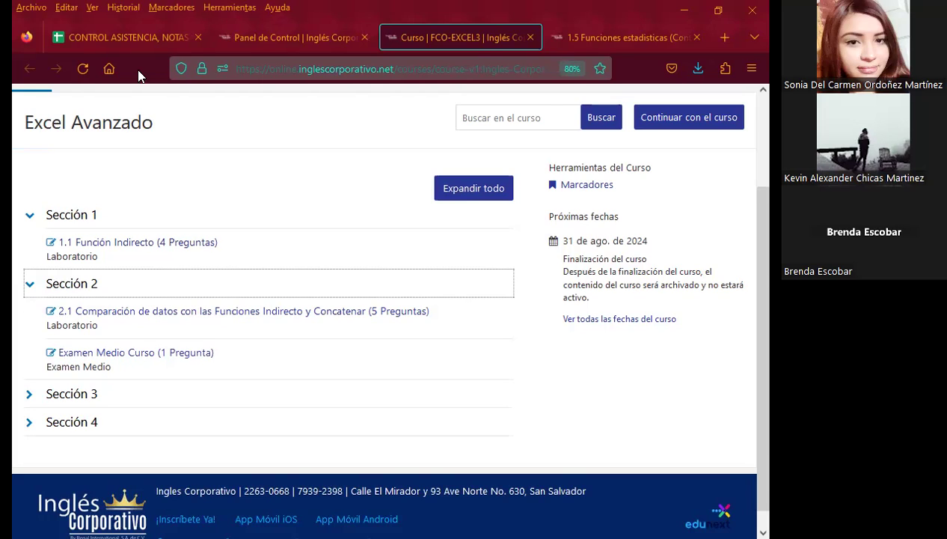
# Show the 1.5 Funciones estadísticas (Contar.si, Contar.si.conjunto) lesson page.
pyautogui.click(557, 38)
pyautogui.scroll(-3, 275, 378)
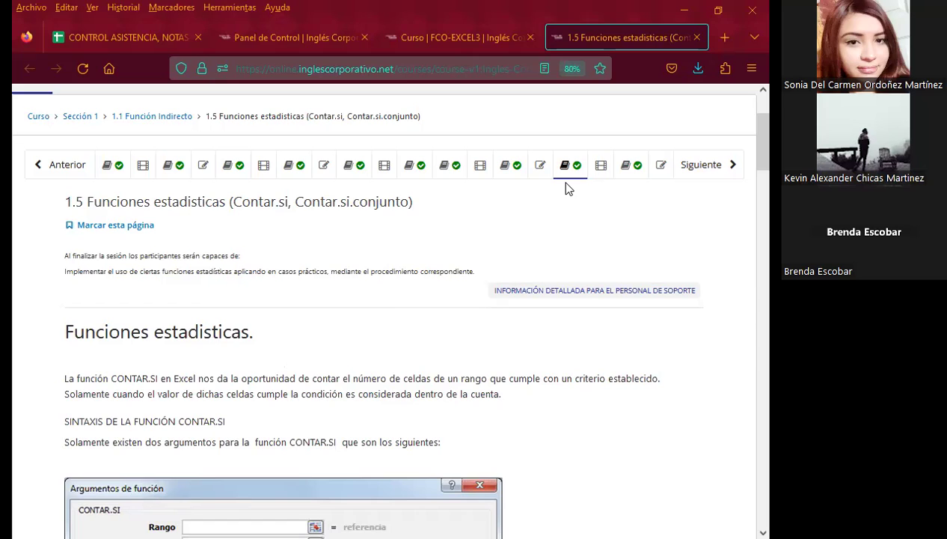
# Open the Foro de discusión clase #5 unit comparing CONTAR.SI and CONTAR.SI.CONJUNTO.
pyautogui.click(630, 165)
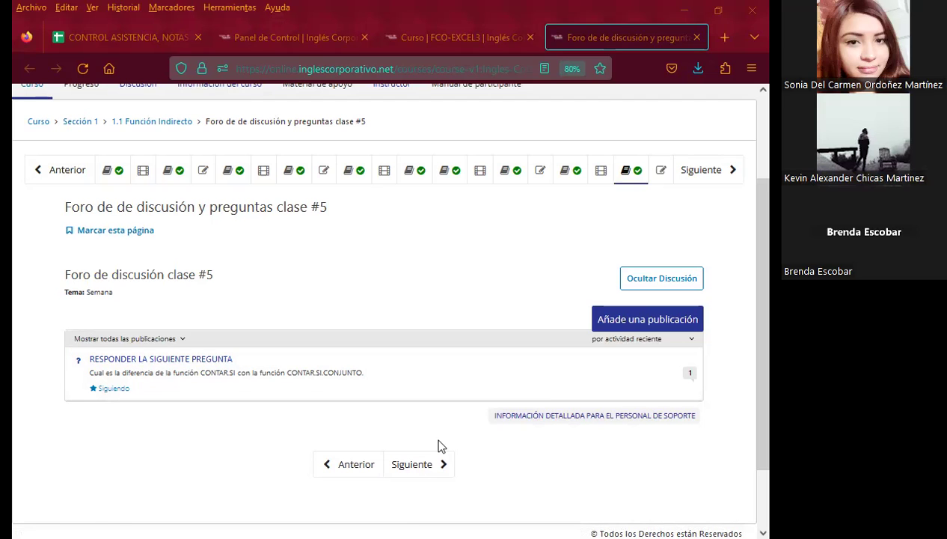
# Return to the PRESENTACIÓN_5_EXCEL AVANZADO slideshow on its 5° clase virtual title slide.
pyautogui.hotkey('alt', 'Tab')
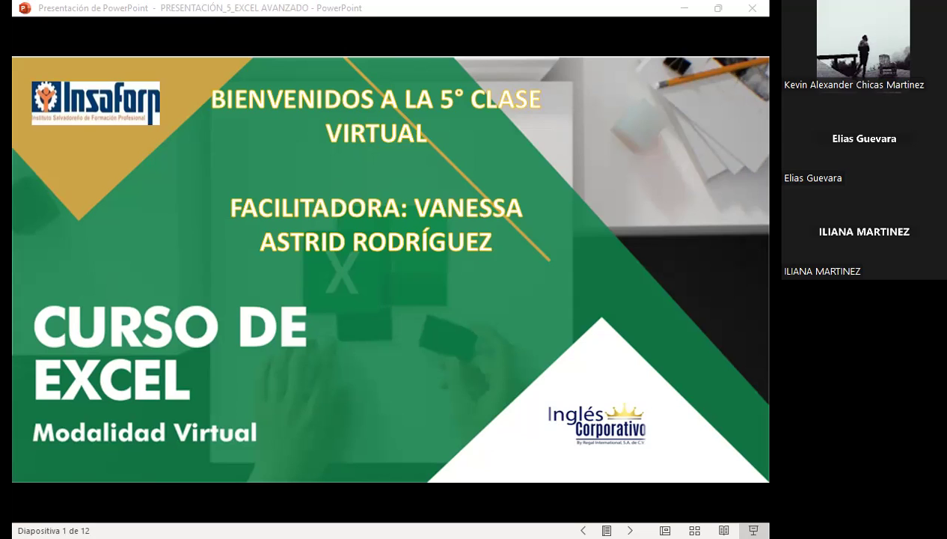
# Advance the slideshow two slides to slide 3, the AGENDA.
pyautogui.click(480, 275)
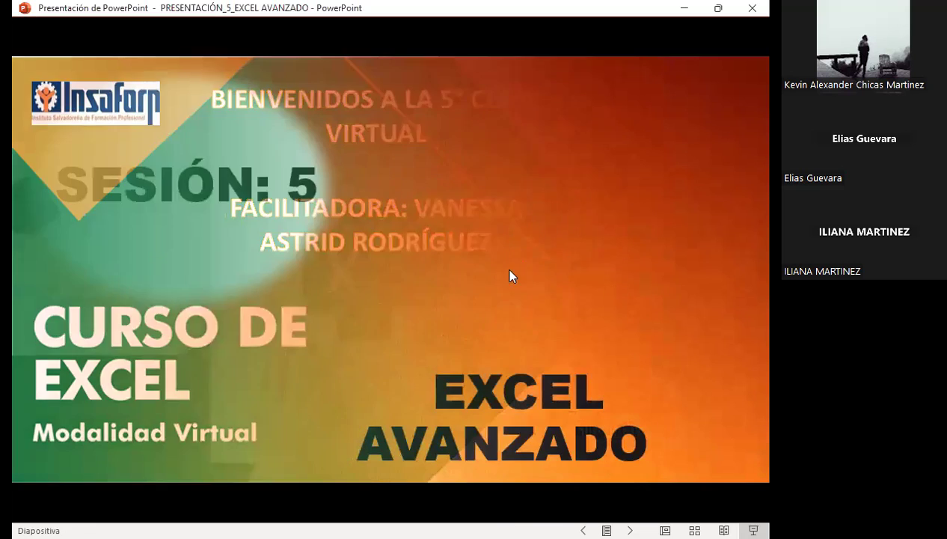
pyautogui.click(569, 222)
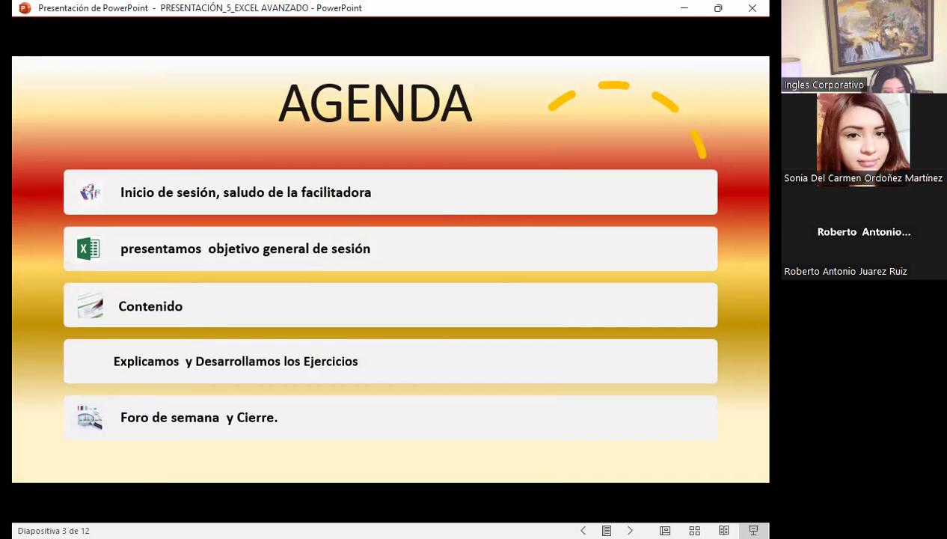
# Advance to slide 4, Objetivo general de la sesión.
pyautogui.press('Right')
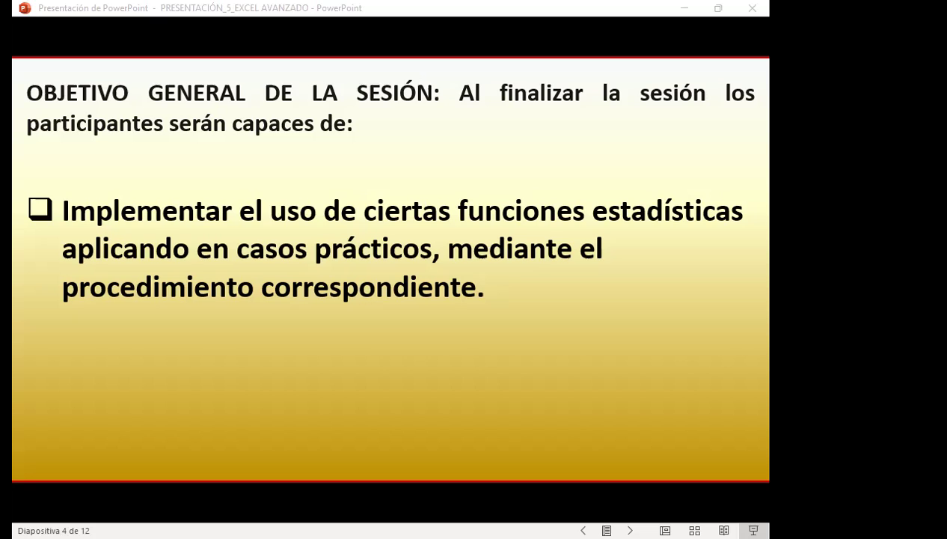
# Advance to slide 5, showing the =CONTAR.SI(rango,criterio) syntax.
pyautogui.press('Right')
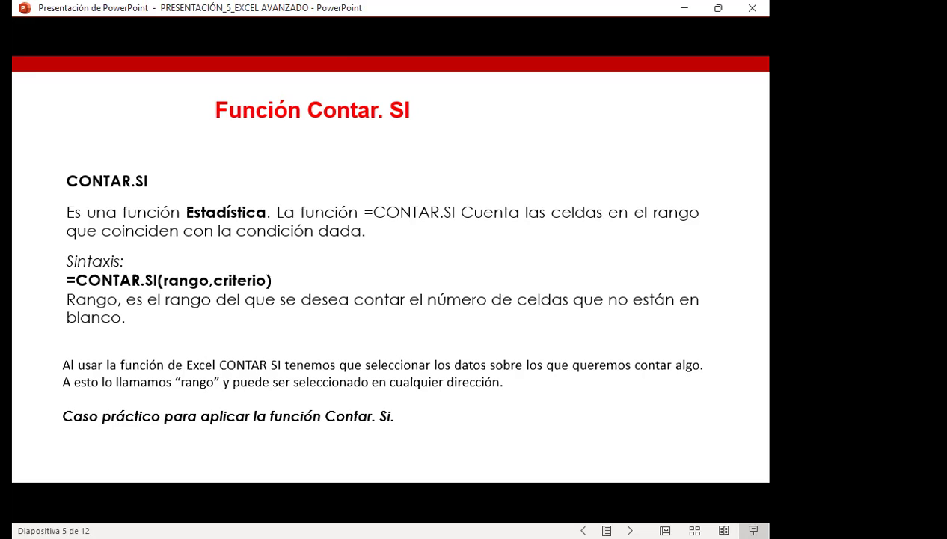
# Advance to the slide describing CONTAR.SI as a statistical function with a practical case.
pyautogui.press('Right')
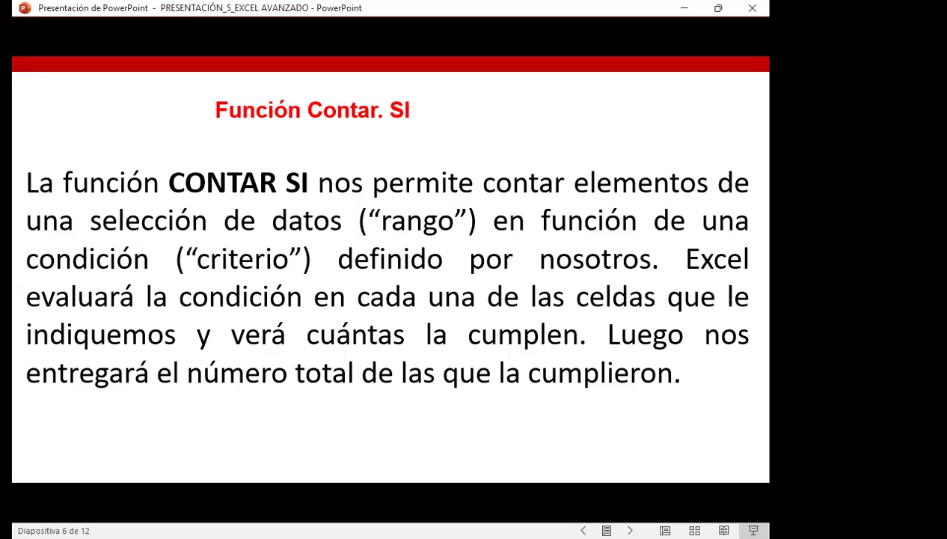
# Advance to slide 7, EJERCICIO A REALIZAR.
pyautogui.press('Right')
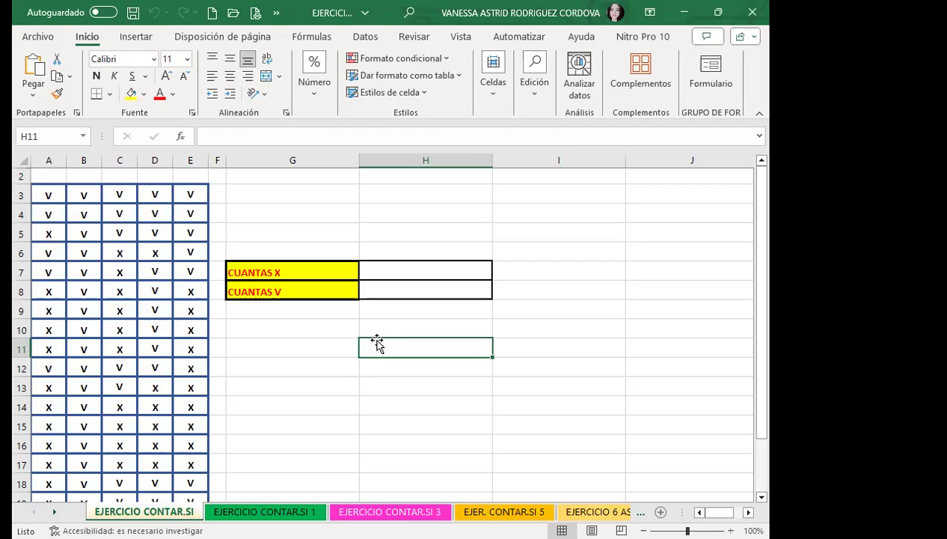
# Start a CONTAR.SI formula in H7, the cell beside CUANTAS X.
pyautogui.click(425, 271)
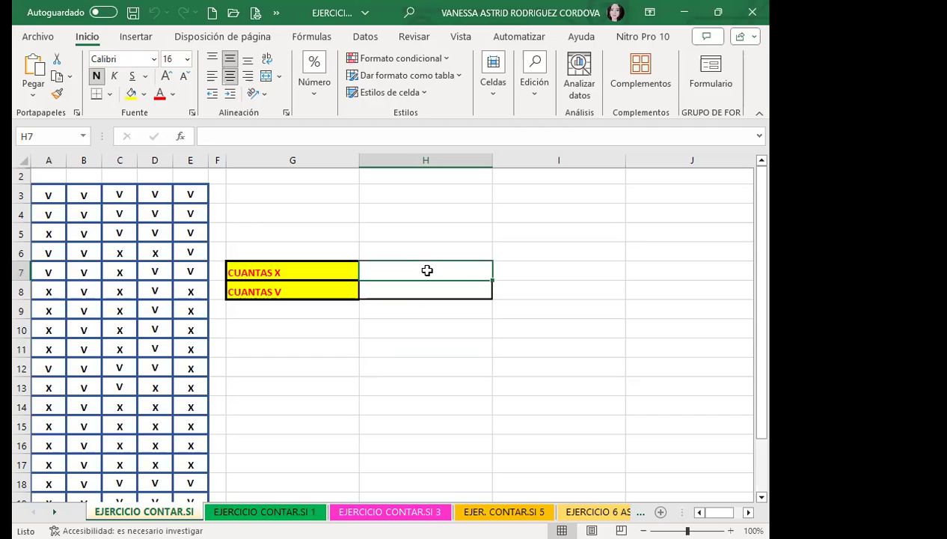
pyautogui.write('=CONT')
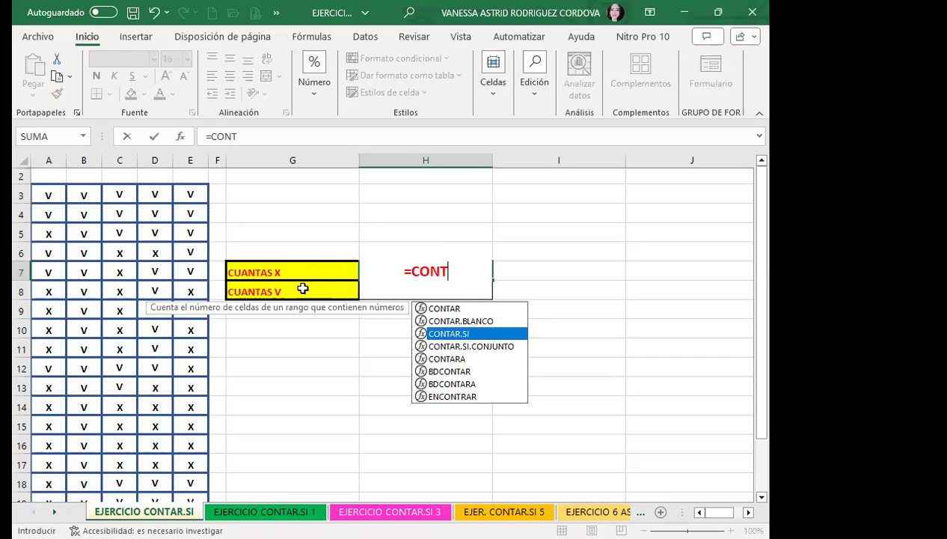
pyautogui.press('Tab')
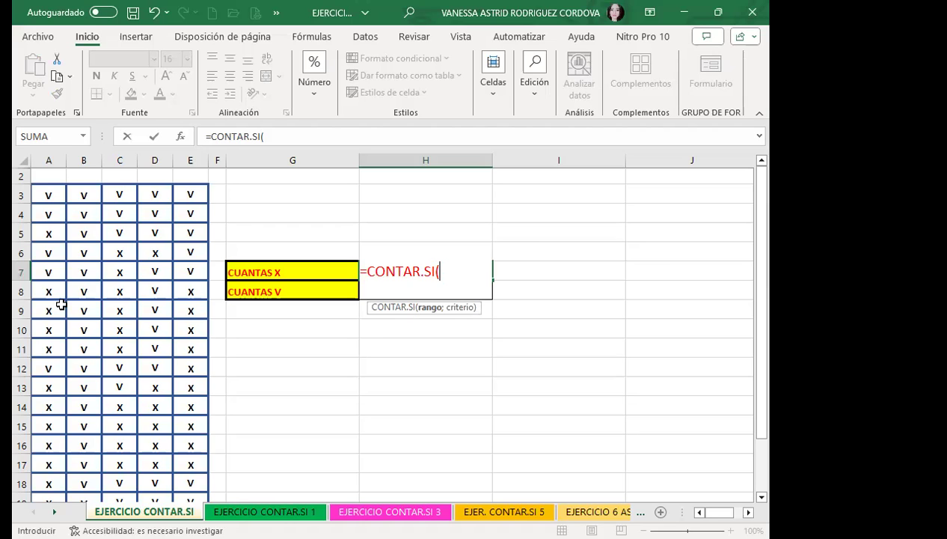
# Select the x/v grid A3:E21 as the range of the H7 CONTAR.SI formula.
pyautogui.moveTo(46, 194); pyautogui.dragTo(88, 208)
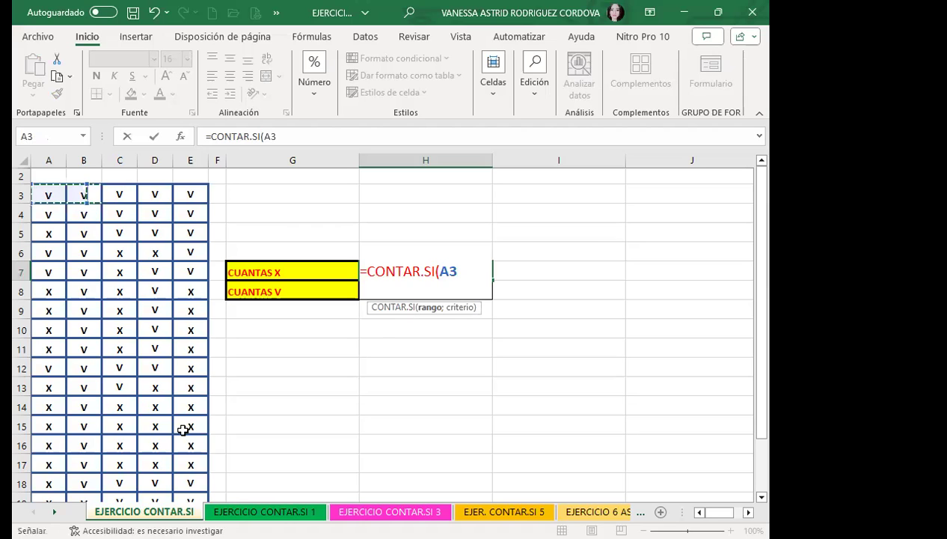
pyautogui.moveTo(48, 195); pyautogui.dragTo(185, 448)
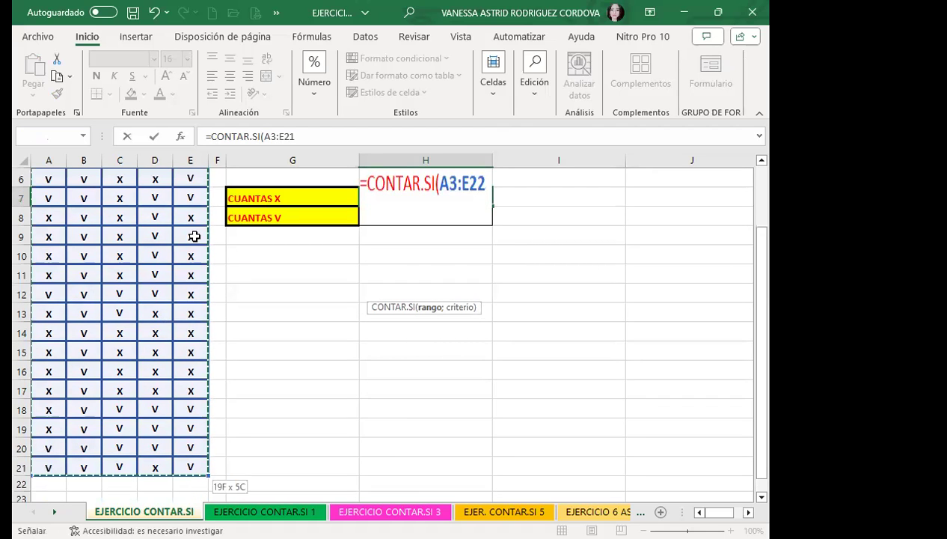
pyautogui.scroll(2, 192, 235)
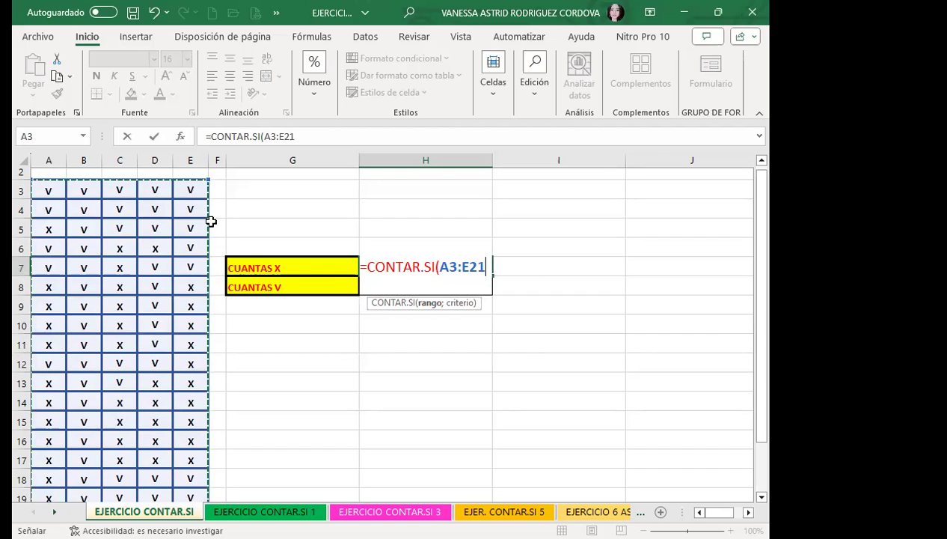
# Add the criterion "X" so the H7 formula reads =CONTAR.SI(A3:E21;"X").
pyautogui.write(';')
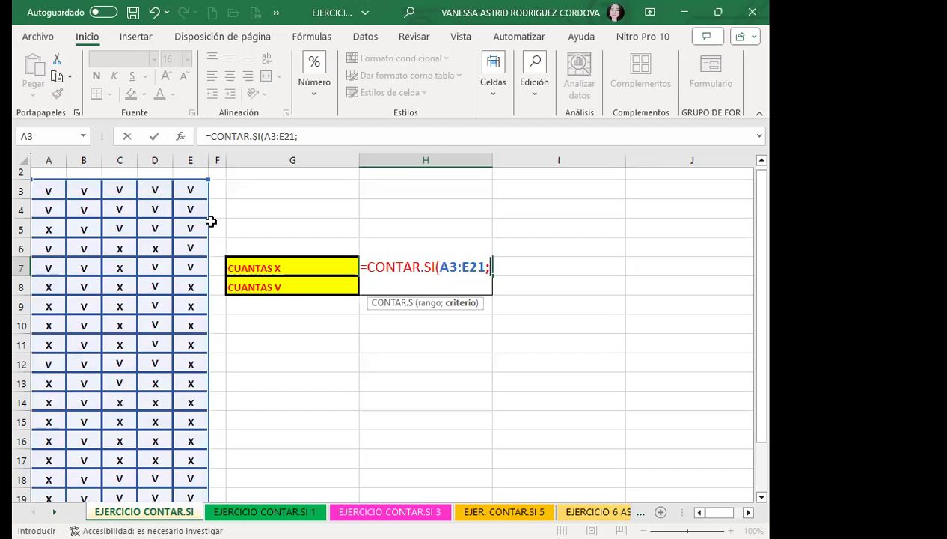
pyautogui.write('"')
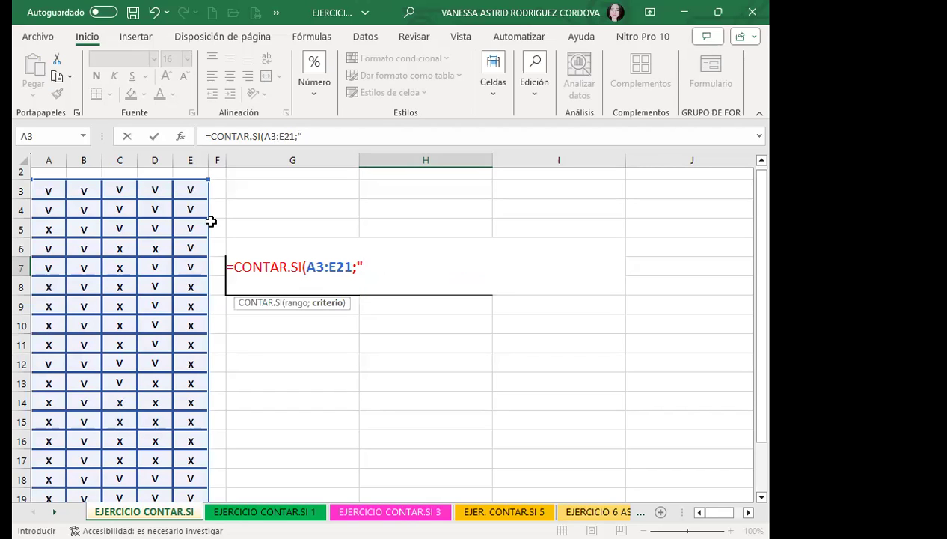
pyautogui.write('X"')
pyautogui.write(')')
# Commit the H7 formula, check the data, and confirm it returns 39.
pyautogui.press('Return')
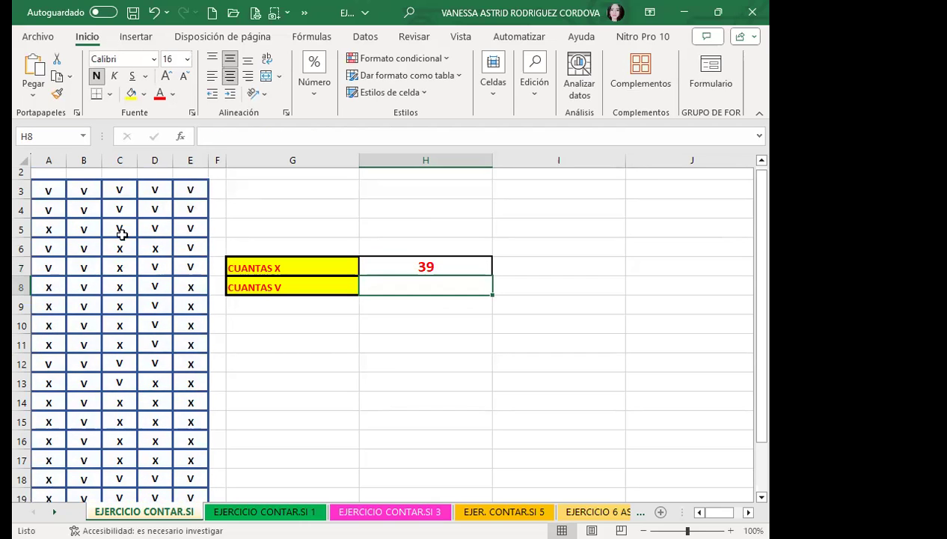
pyautogui.scroll(-2, 126, 332)
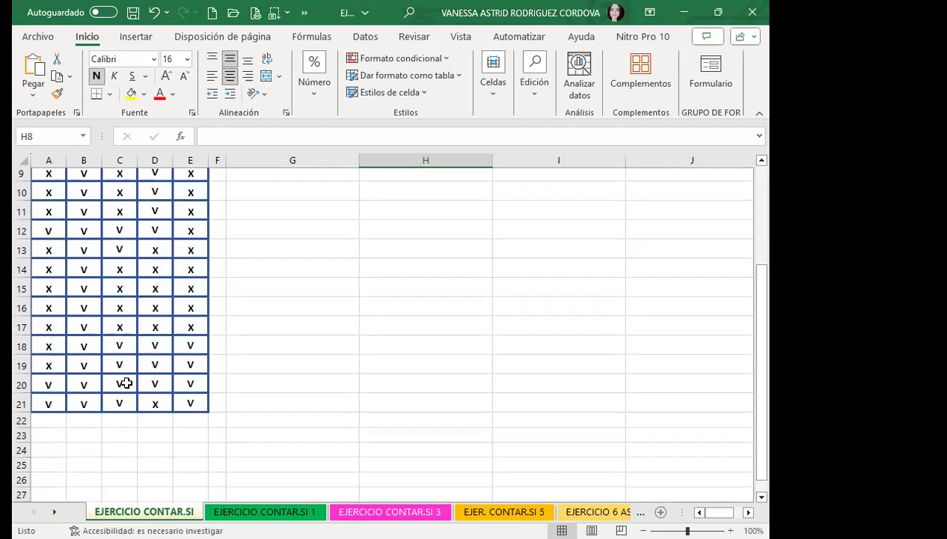
pyautogui.scroll(-1, 125, 374)
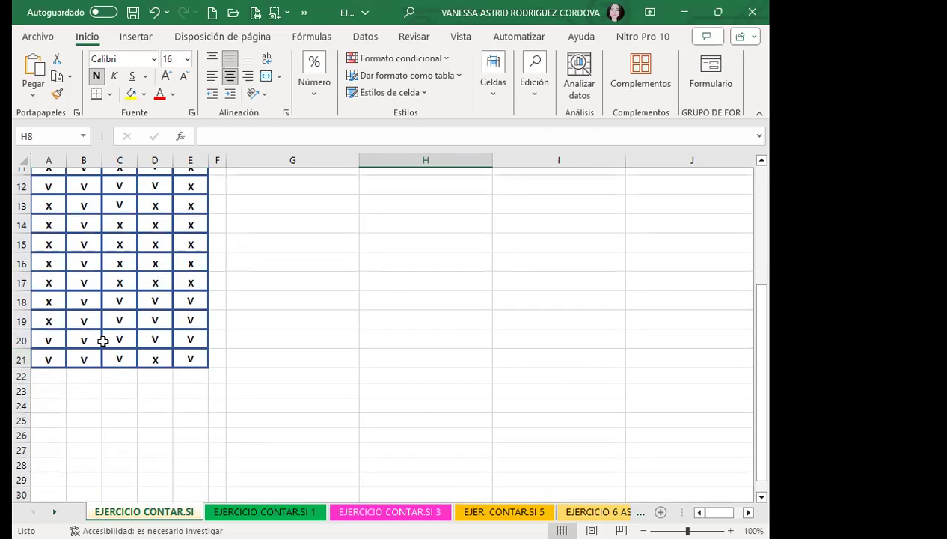
pyautogui.scroll(3, 103, 340)
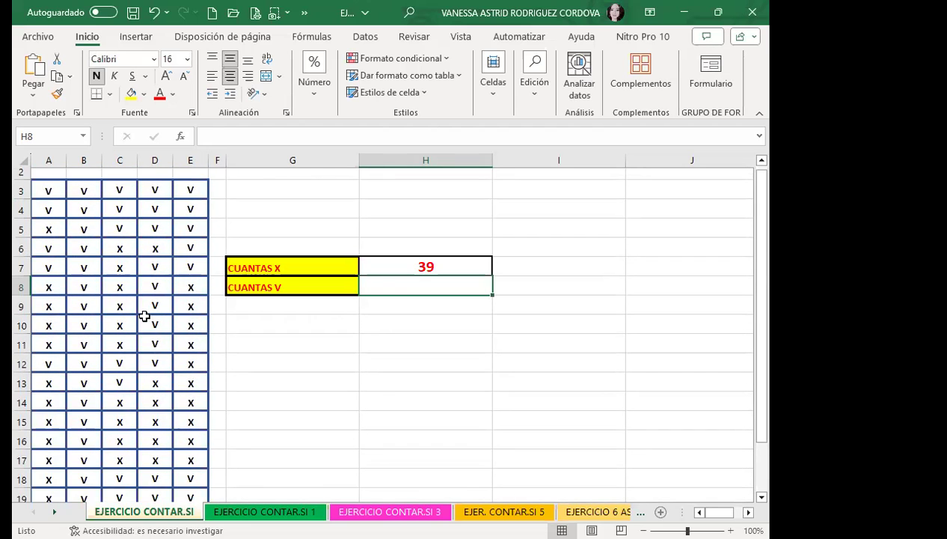
pyautogui.click(395, 264)
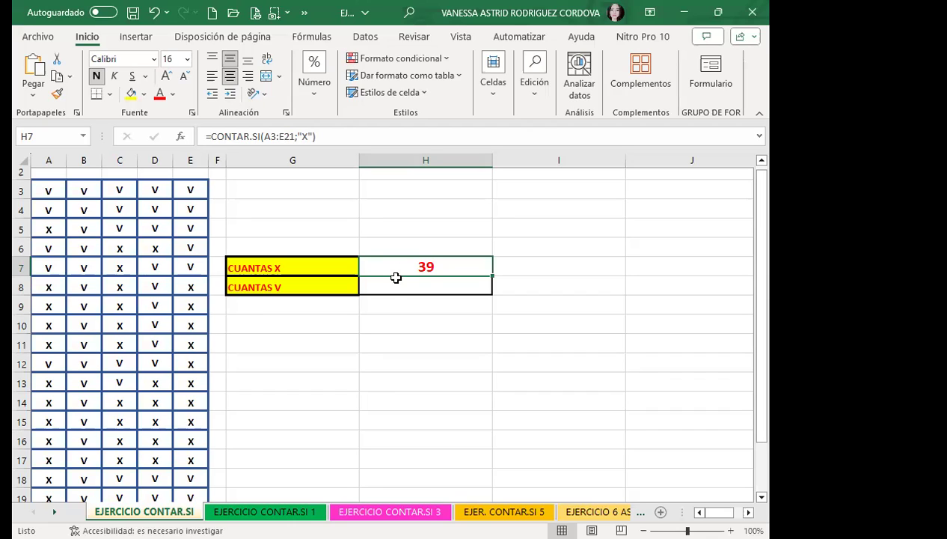
# Enter =CONTAR.SI(A3:E21;"V") in H8 to count the V marks.
pyautogui.click(391, 287)
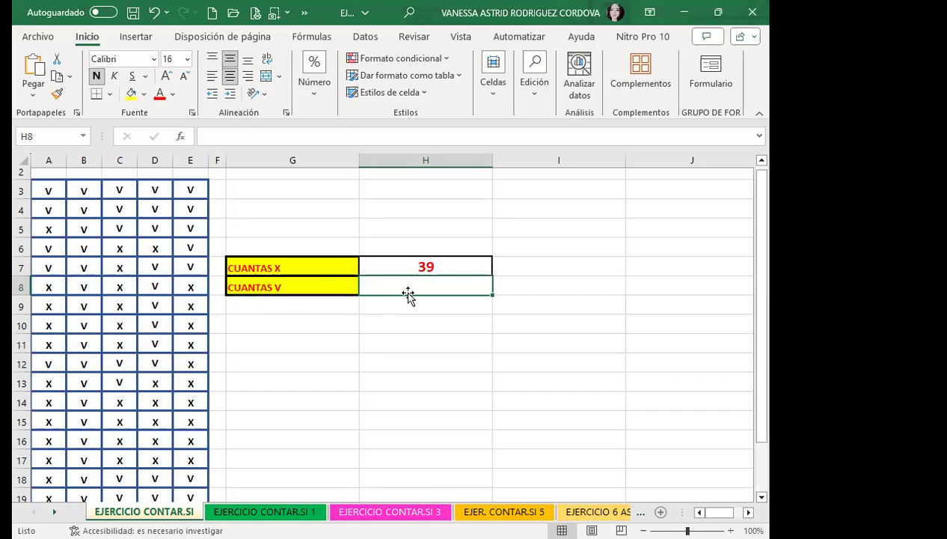
pyautogui.write('=C')
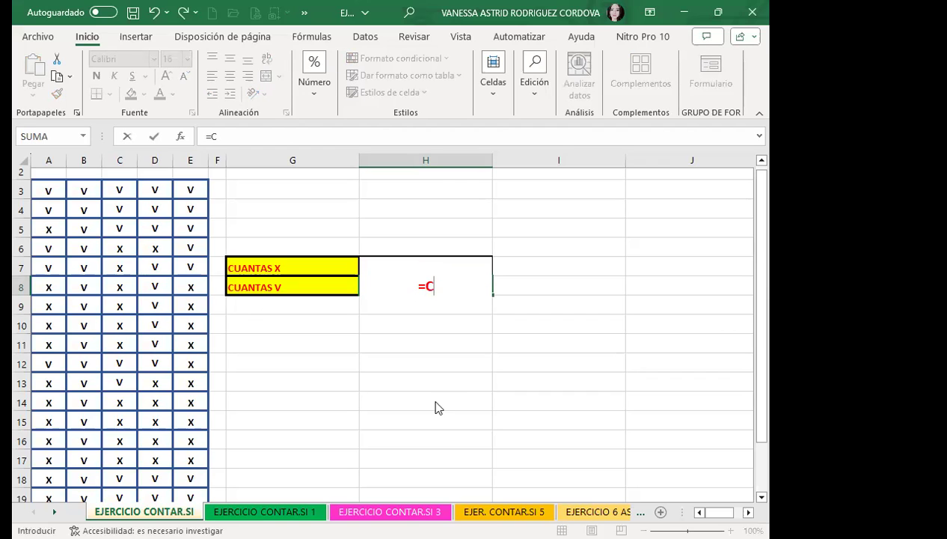
pyautogui.write('ONTAR')
pyautogui.doubleClick(449, 346)
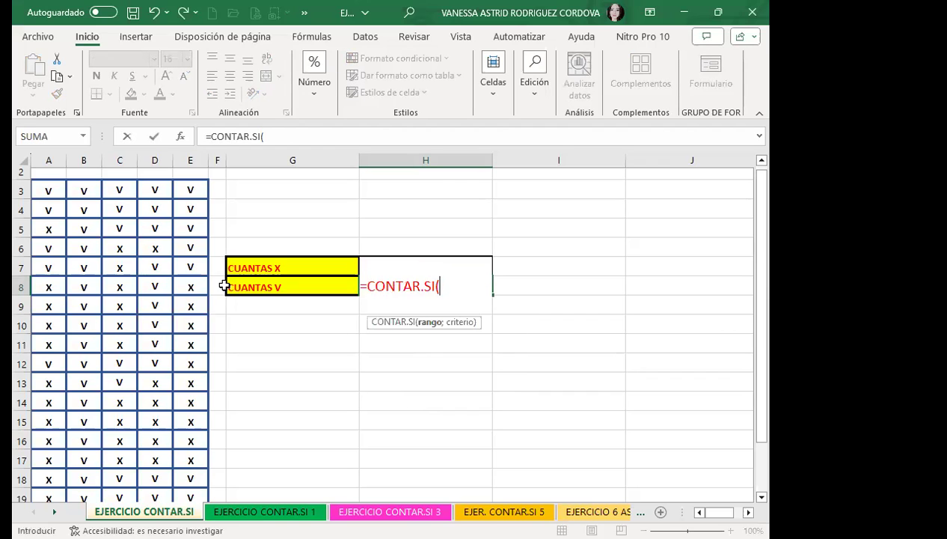
pyautogui.click(62, 194)
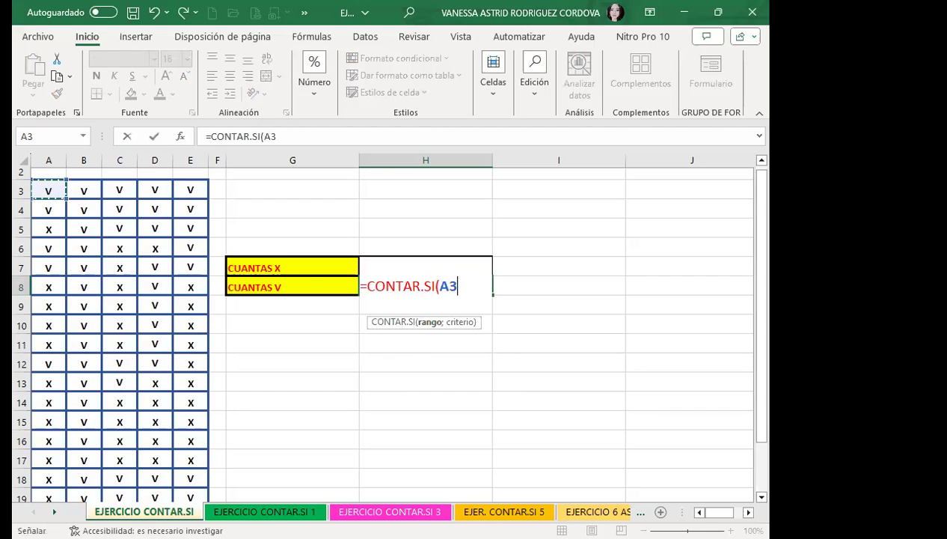
pyautogui.moveTo(48, 191); pyautogui.dragTo(196, 461)
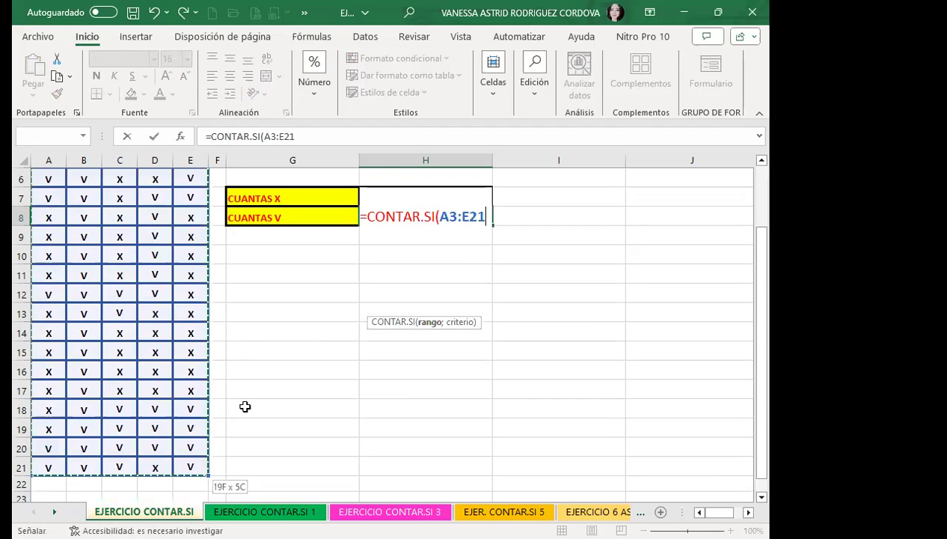
pyautogui.write(';')
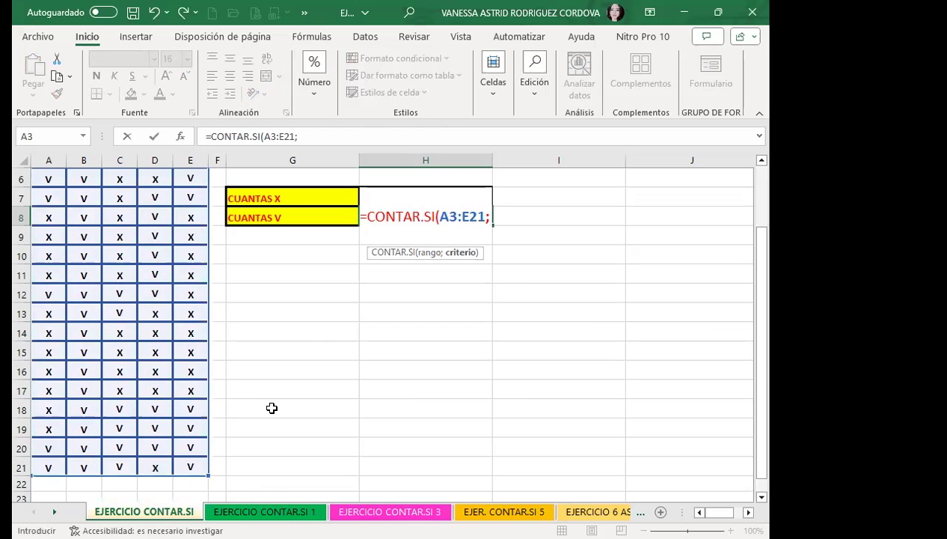
pyautogui.write('"')
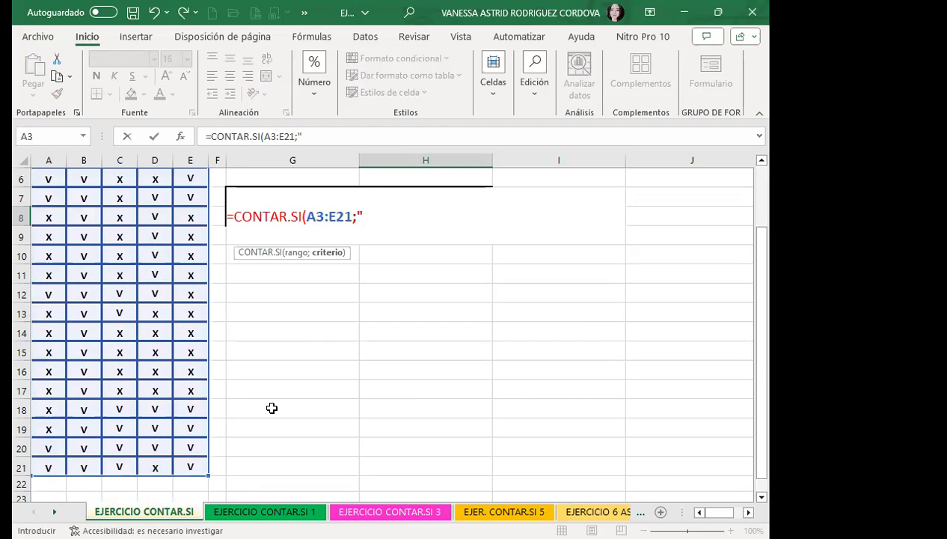
pyautogui.write('V"')
pyautogui.write(')')
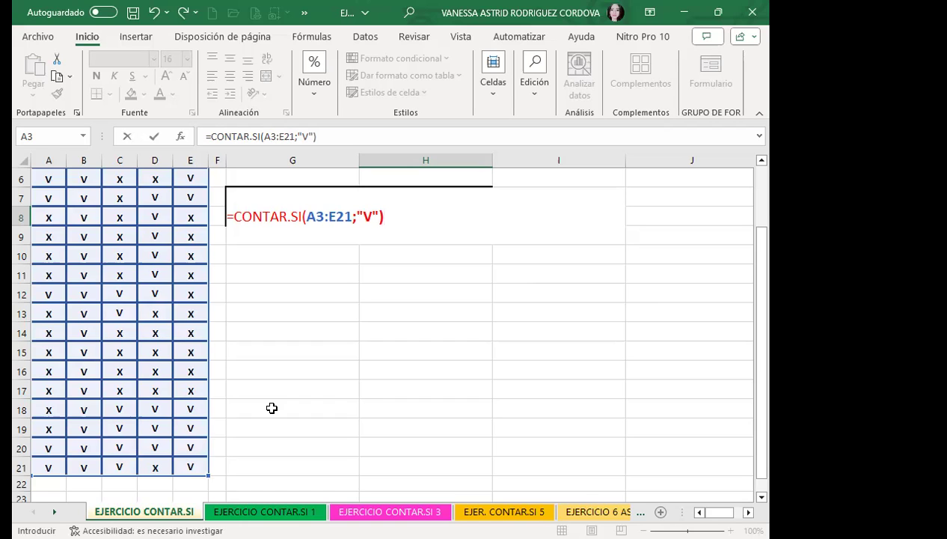
pyautogui.press('Return')
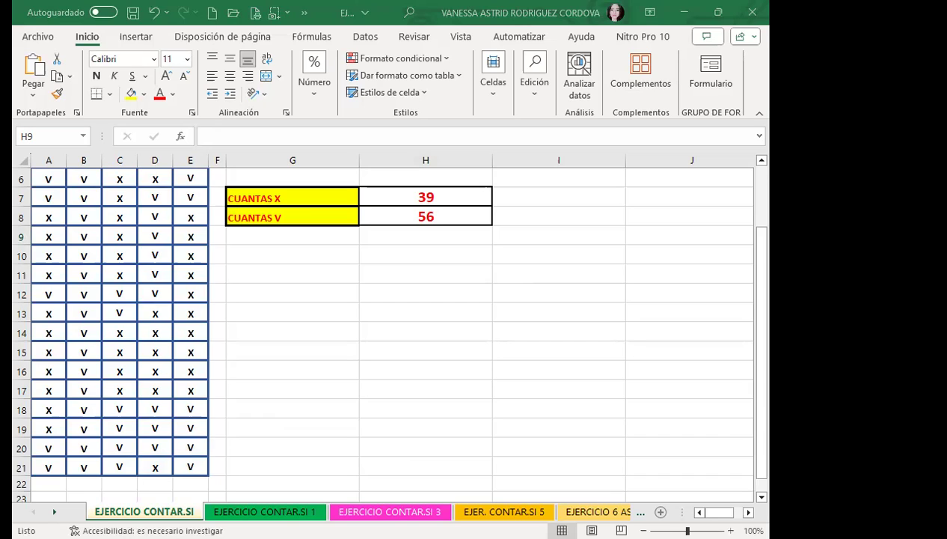
pyautogui.click(373, 271)
pyautogui.click(395, 215)
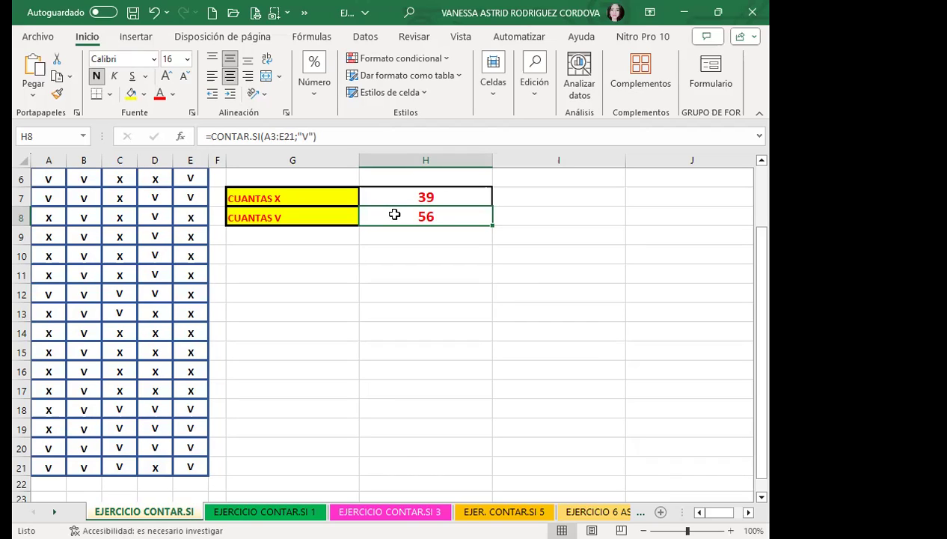
pyautogui.click(396, 193)
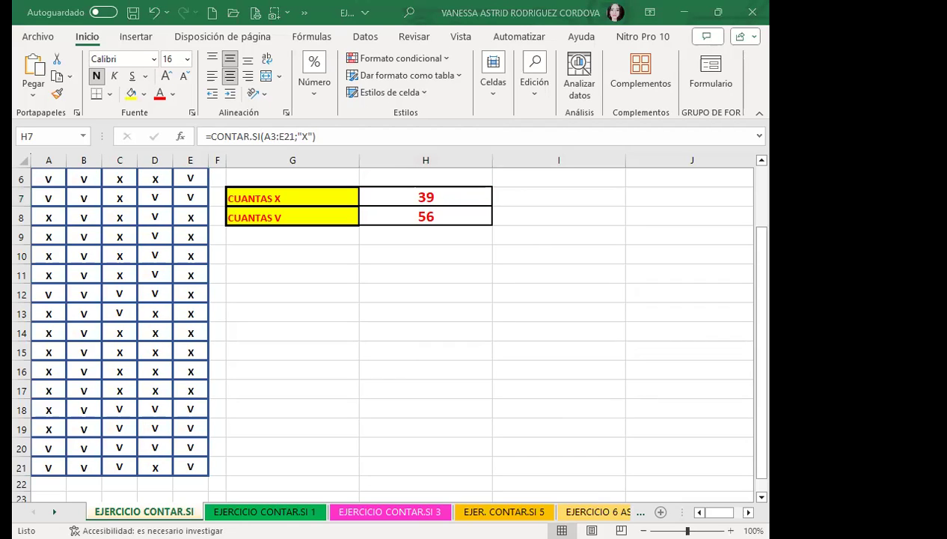
# Switch to the EJERCICIO CONTAR.SI 1 sheet and narrow columns D, F and G.
pyautogui.click(241, 511)
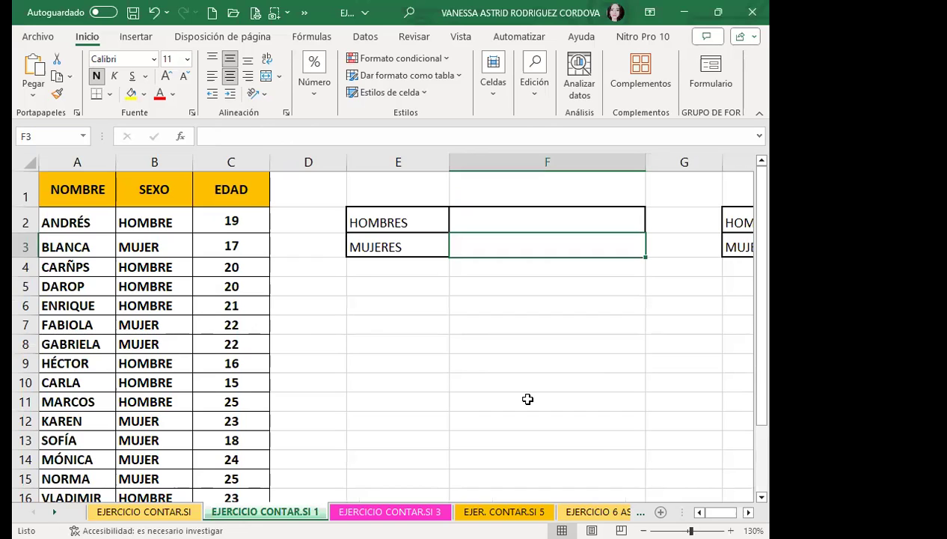
pyautogui.moveTo(346, 162); pyautogui.dragTo(297, 169)
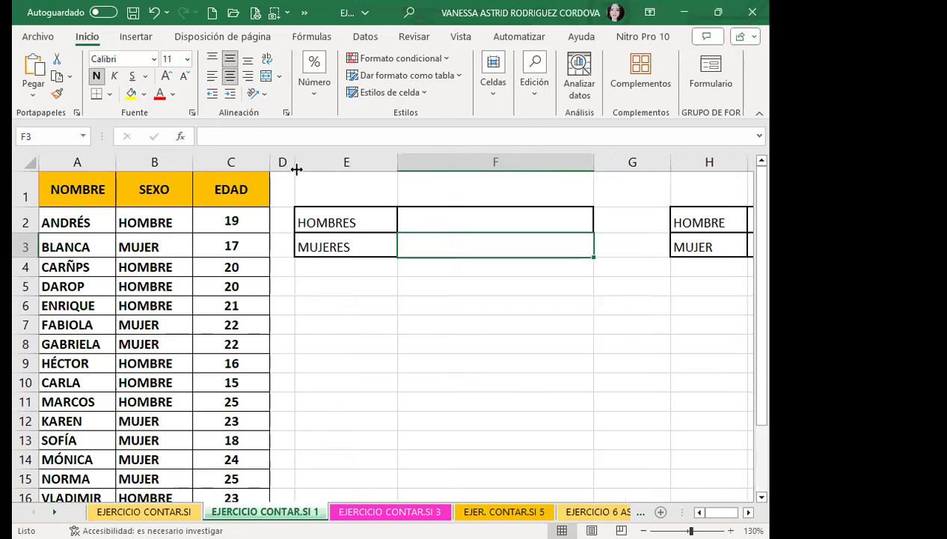
pyautogui.moveTo(593, 163); pyautogui.dragTo(528, 163)
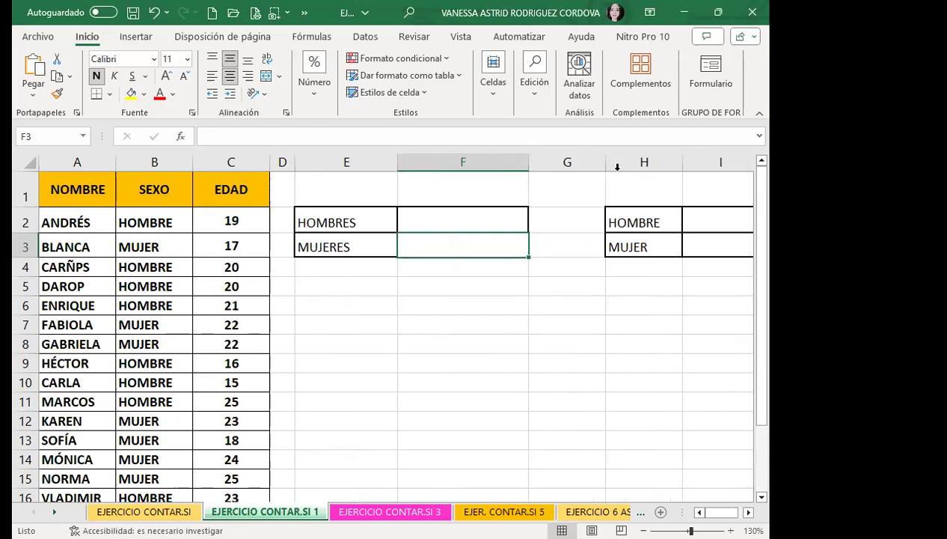
pyautogui.moveTo(605, 163); pyautogui.dragTo(585, 162)
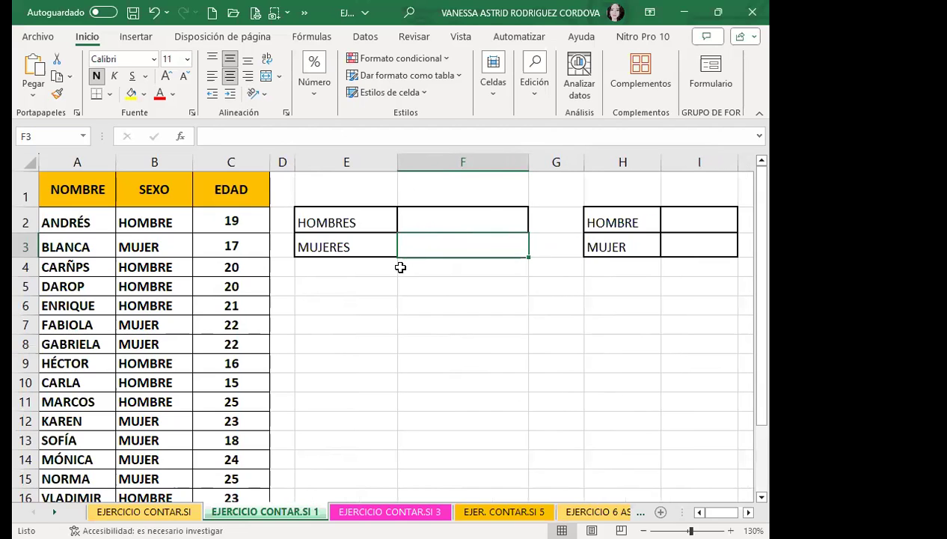
pyautogui.click(430, 217)
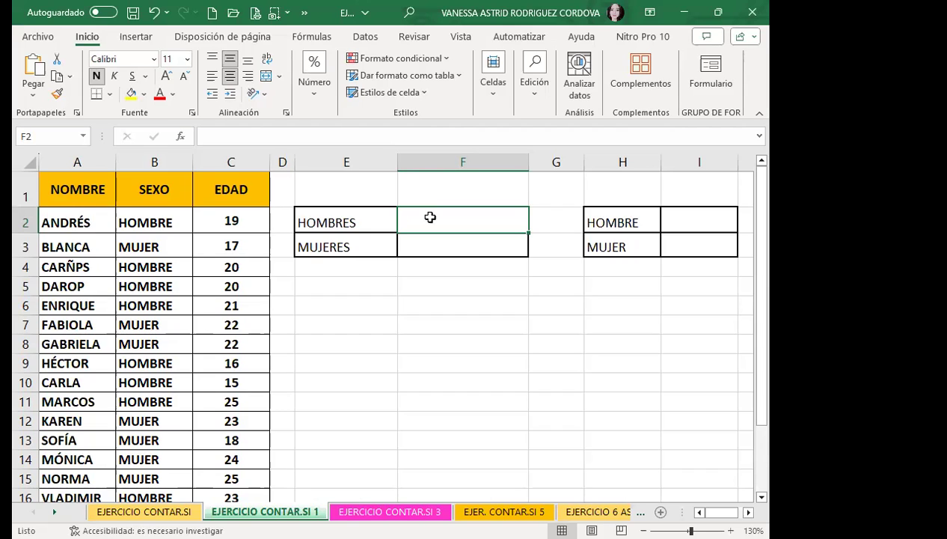
# Enter =CONTAR.SI(B2:B16;"HOMBRE") in F2 to count the HOMBRE entries.
pyautogui.write('=')
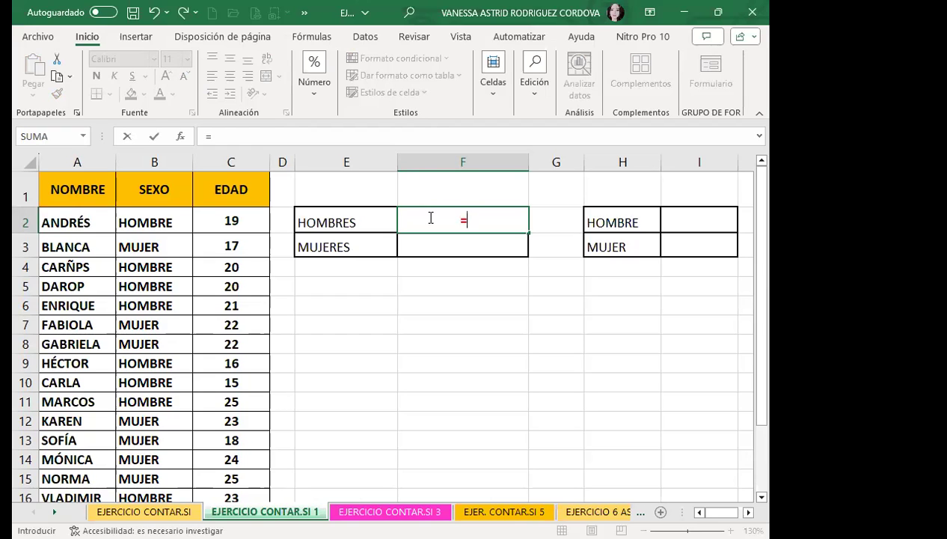
pyautogui.write('CON')
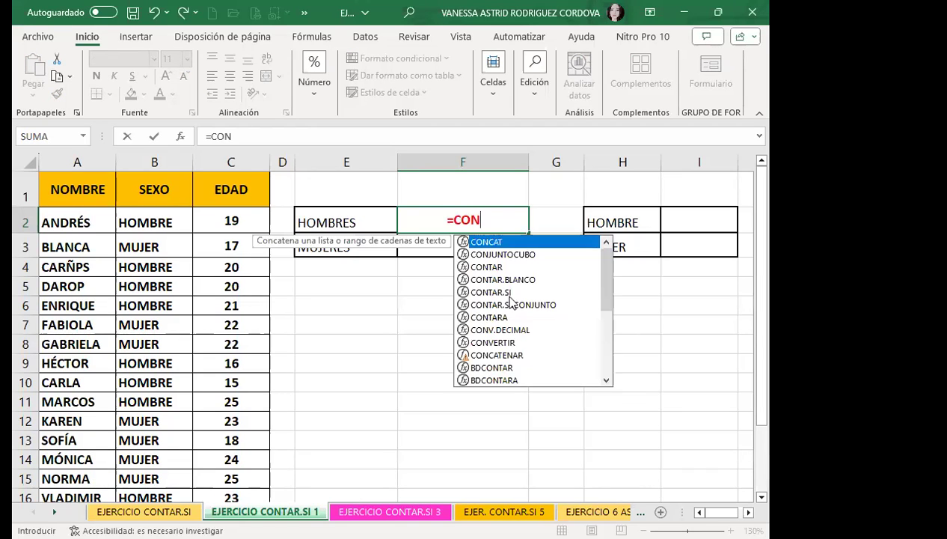
pyautogui.click(505, 294)
pyautogui.press('Tab')
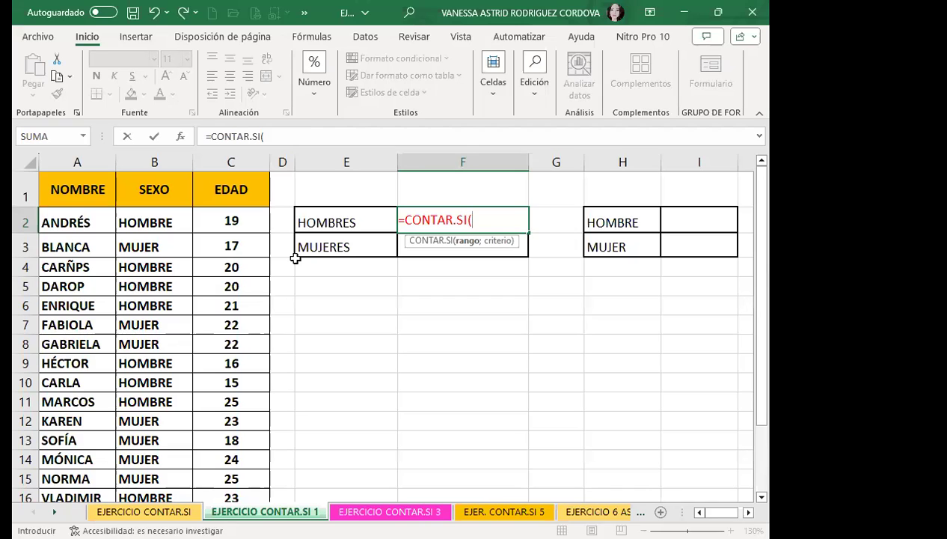
pyautogui.click(149, 221)
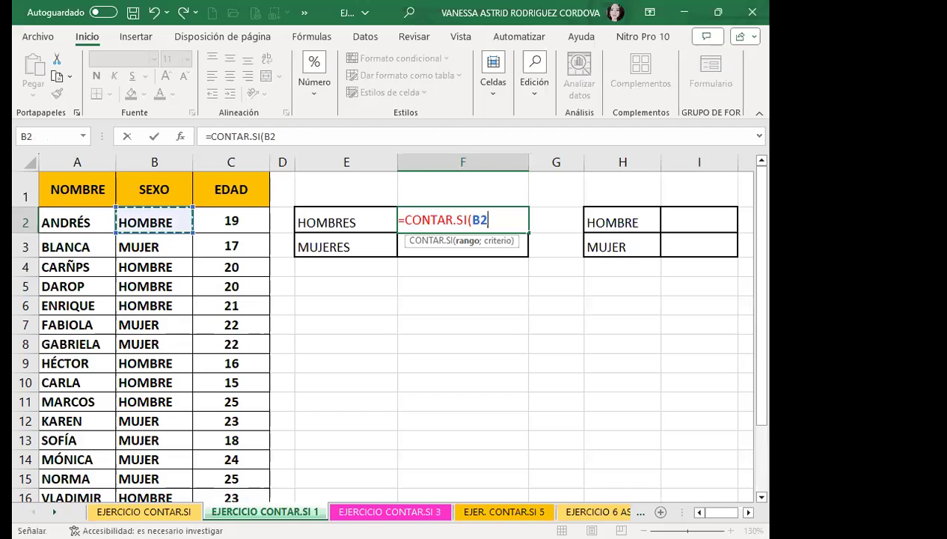
pyautogui.hotkey('ctrl', 'shift', 'Down')
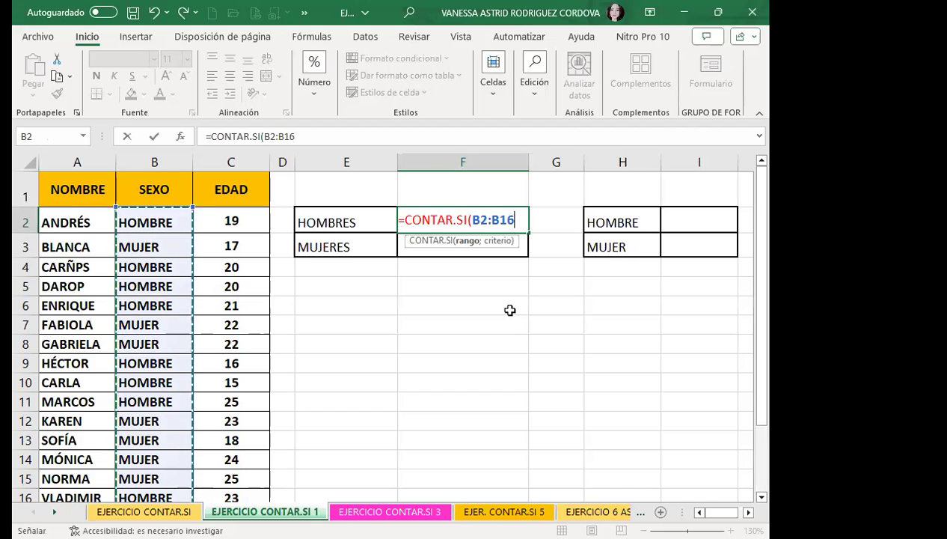
pyautogui.write(';')
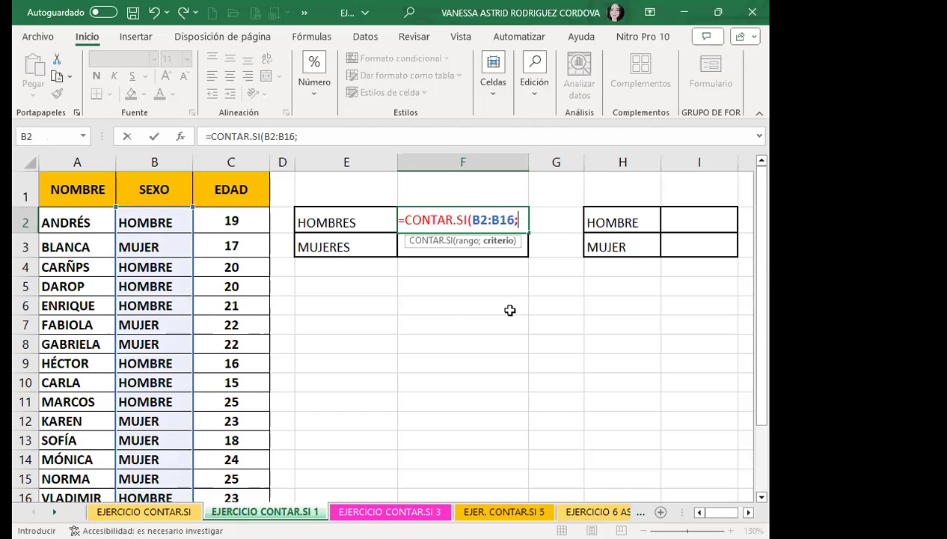
pyautogui.write('"')
pyautogui.write('H')
pyautogui.write('OMBRE')
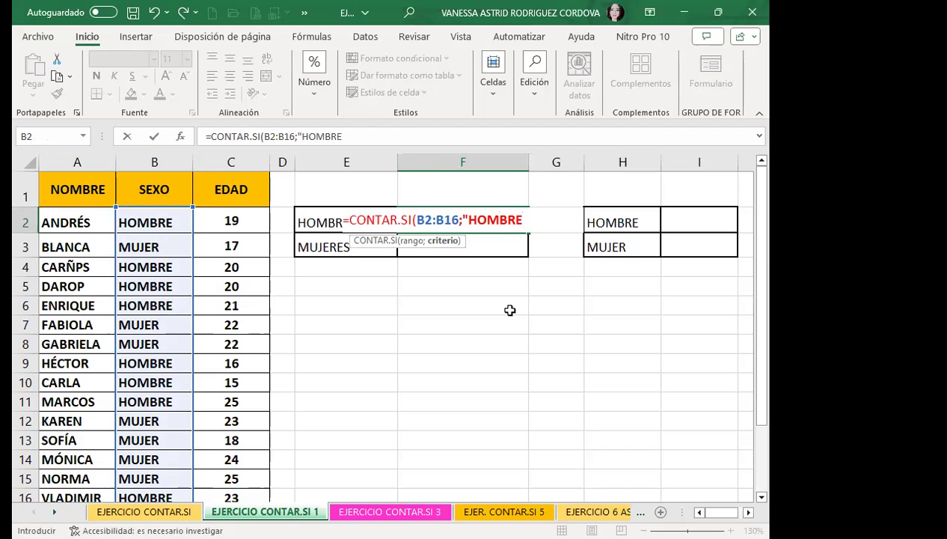
pyautogui.write('")')
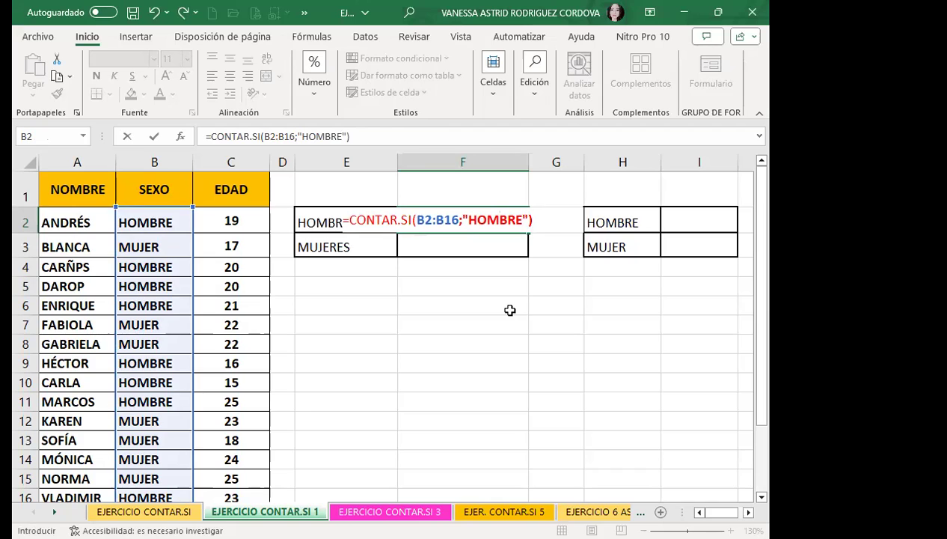
pyautogui.press('Return')
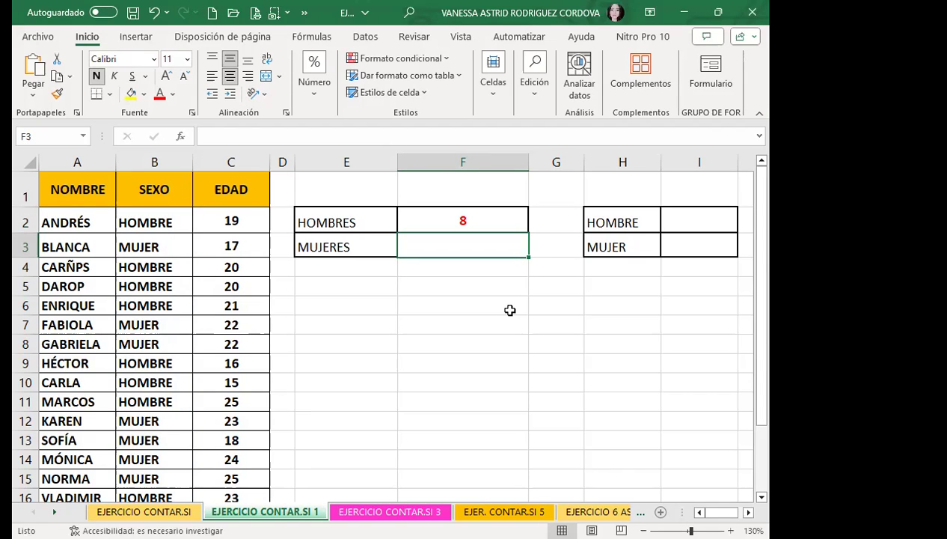
# Enter =CONTAR.SI(B2:B16;"MUJER") in F3, which returns 7.
pyautogui.write('=')
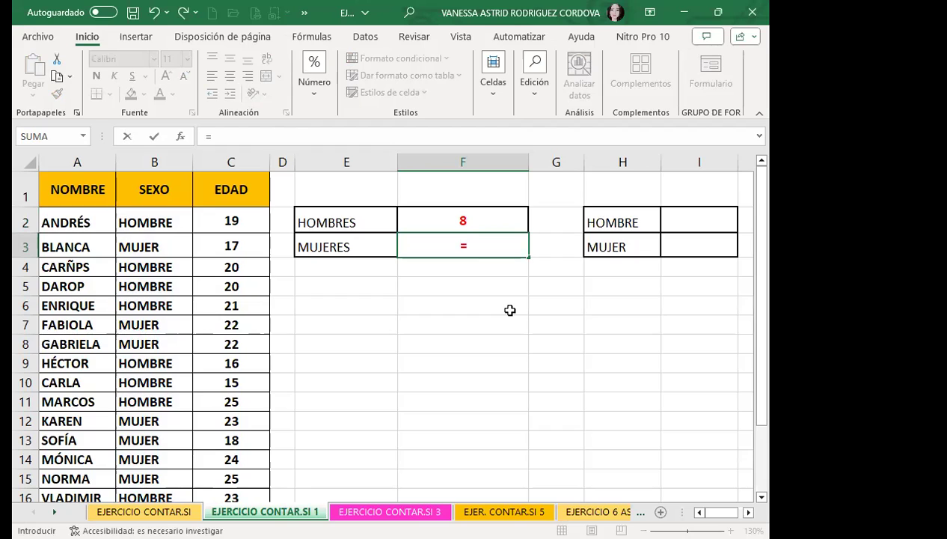
pyautogui.write('C')
pyautogui.write('ONTAR')
pyautogui.click(479, 291)
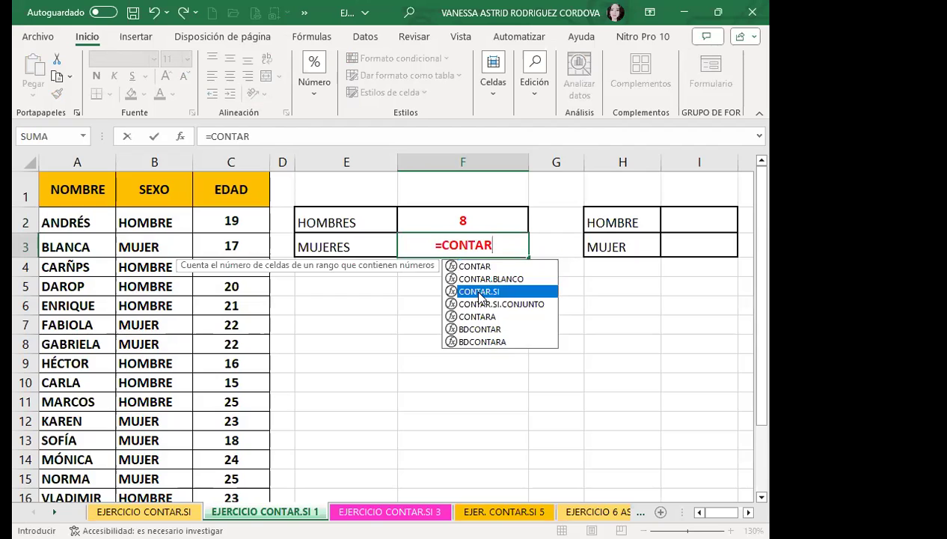
pyautogui.press('Tab')
pyautogui.click(157, 223)
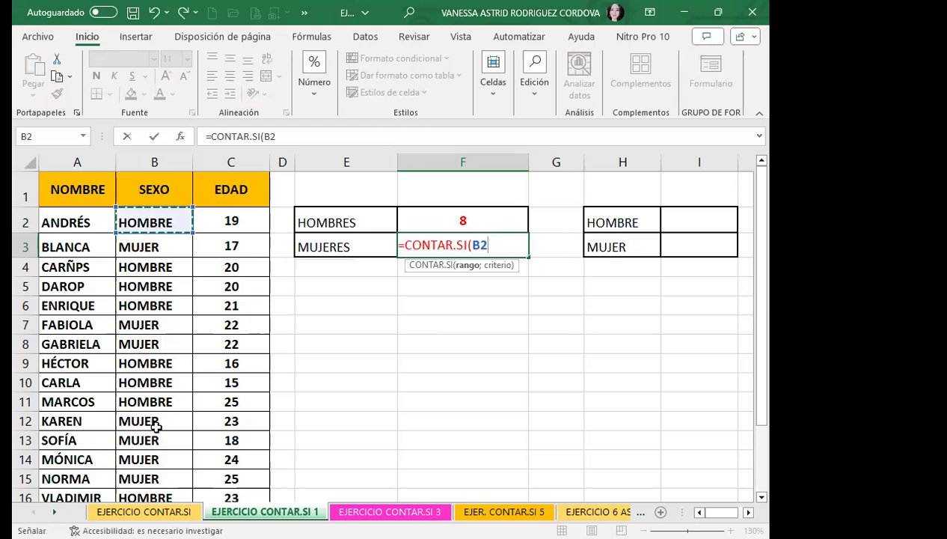
pyautogui.hotkey('ctrl', 'shift', 'Down')
pyautogui.write(';"')
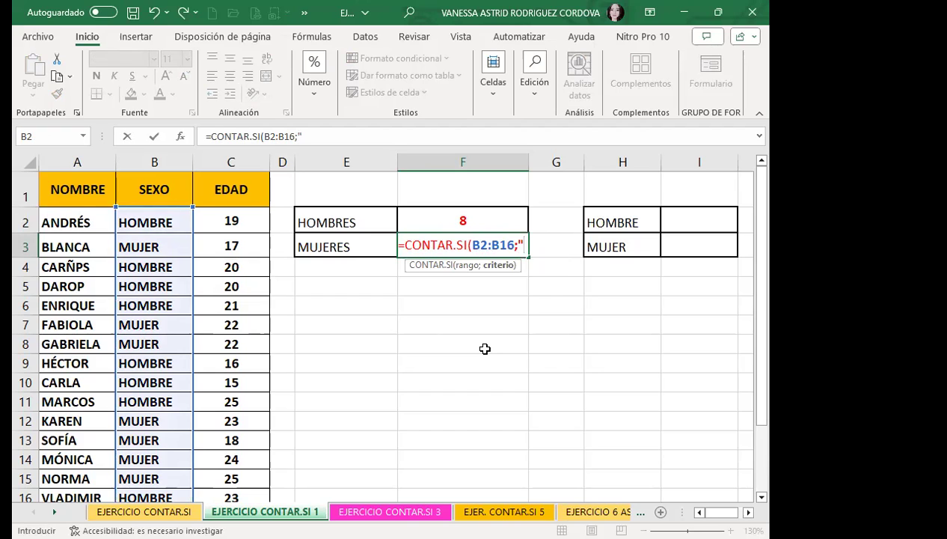
pyautogui.write('MUJER")')
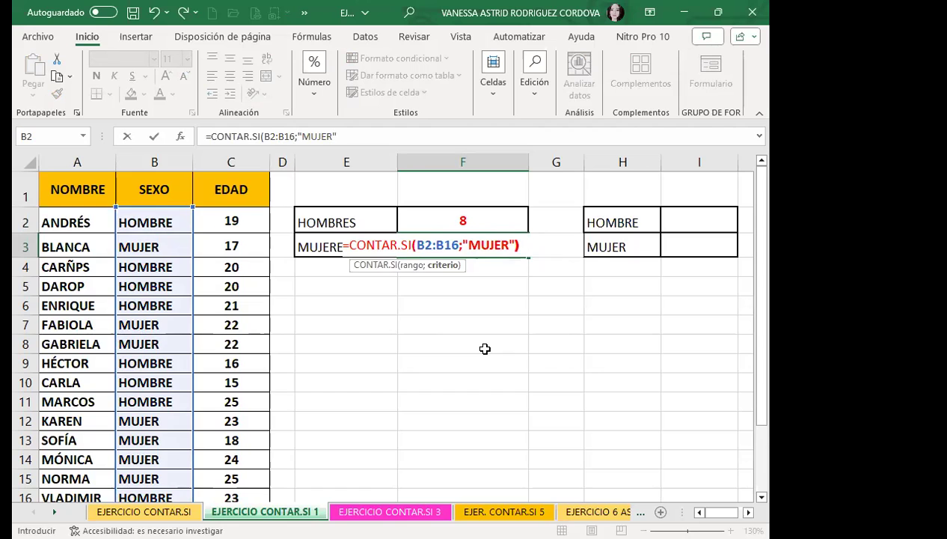
pyautogui.press('Return')
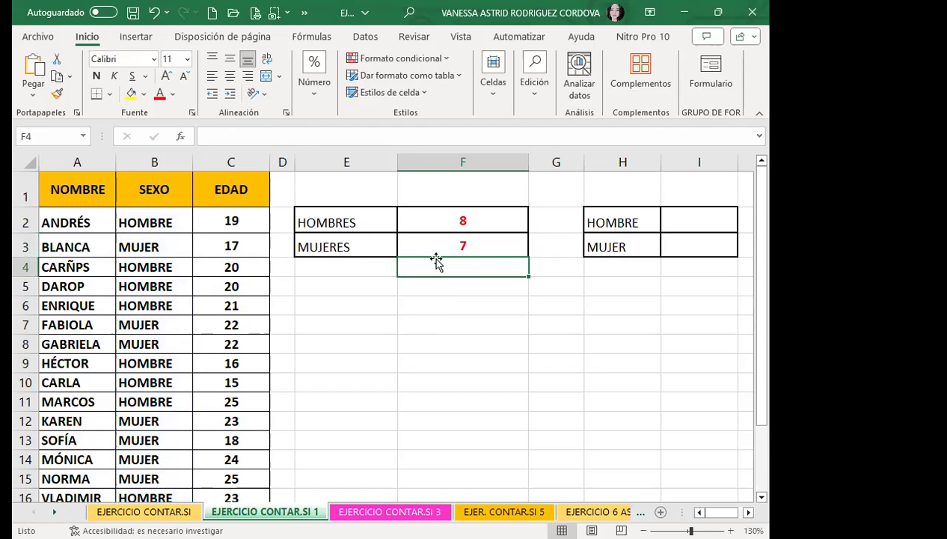
pyautogui.click(437, 248)
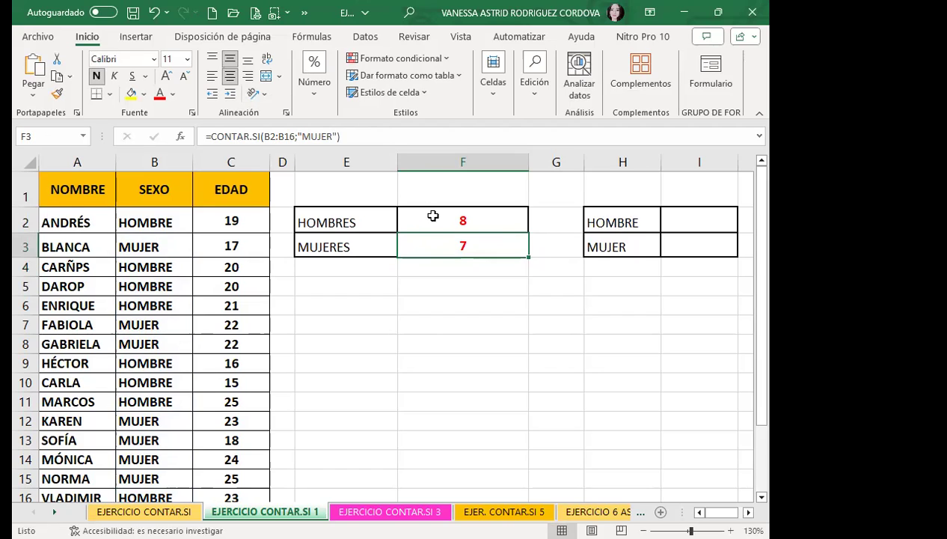
pyautogui.click(432, 217)
pyautogui.click(429, 247)
pyautogui.click(445, 223)
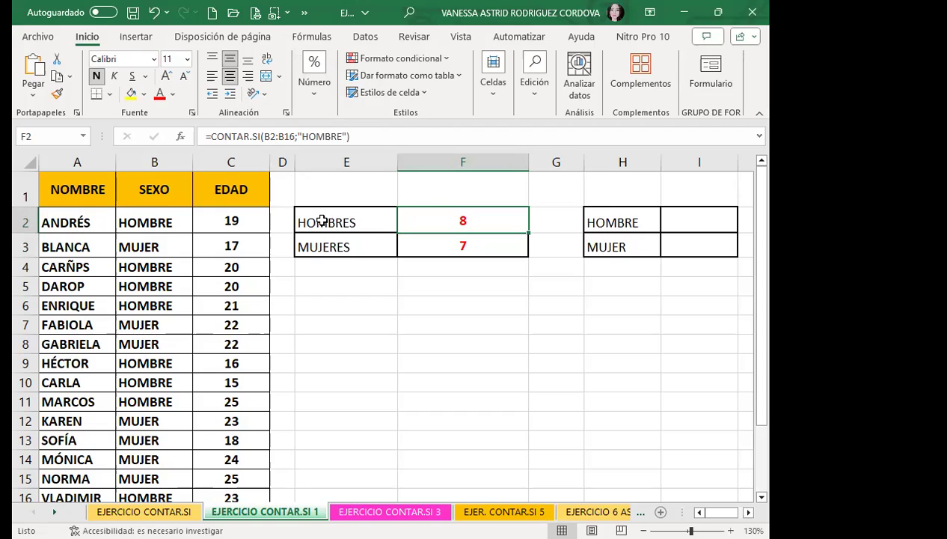
pyautogui.click(690, 218)
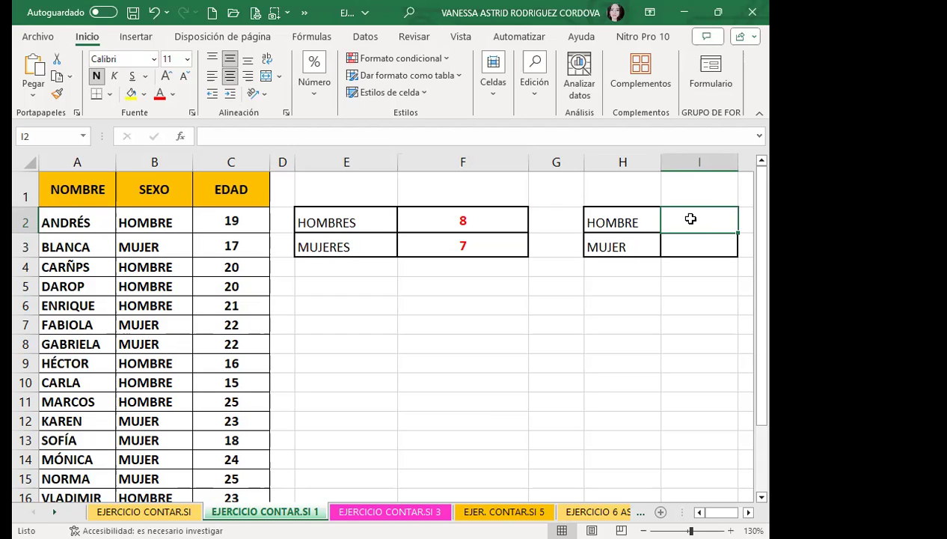
# Begin =CONTAR.SI(B2:B16 in I2, using the SEXO column as the range.
pyautogui.write('=C')
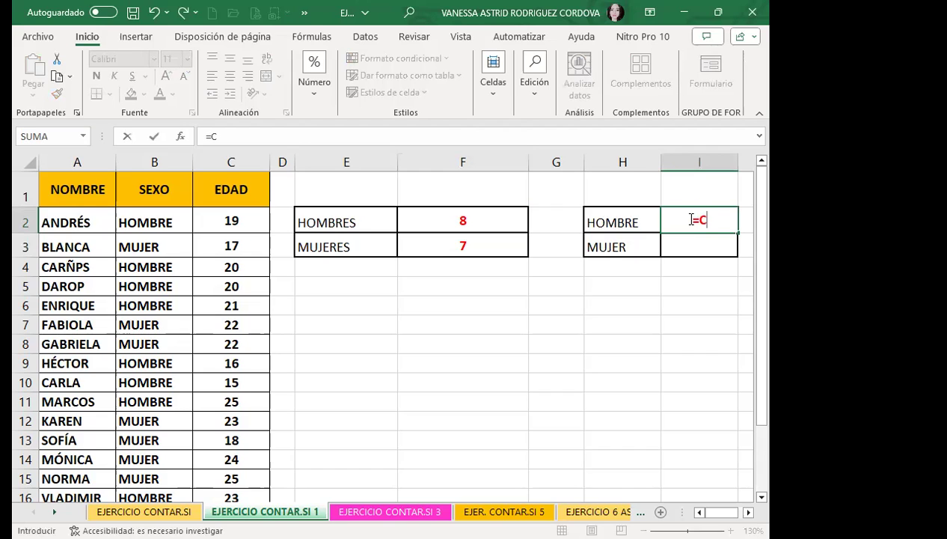
pyautogui.write('ONTAR')
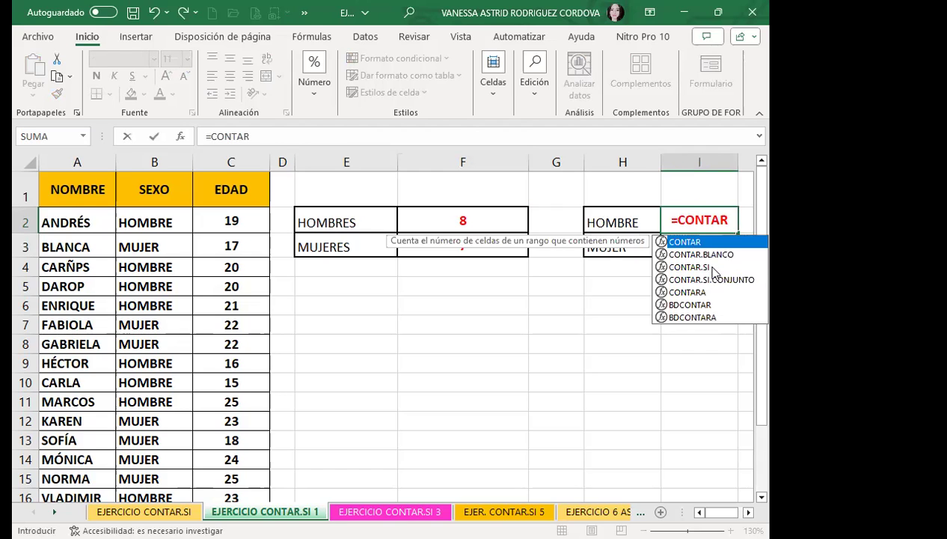
pyautogui.click(713, 270)
pyautogui.doubleClick(713, 267)
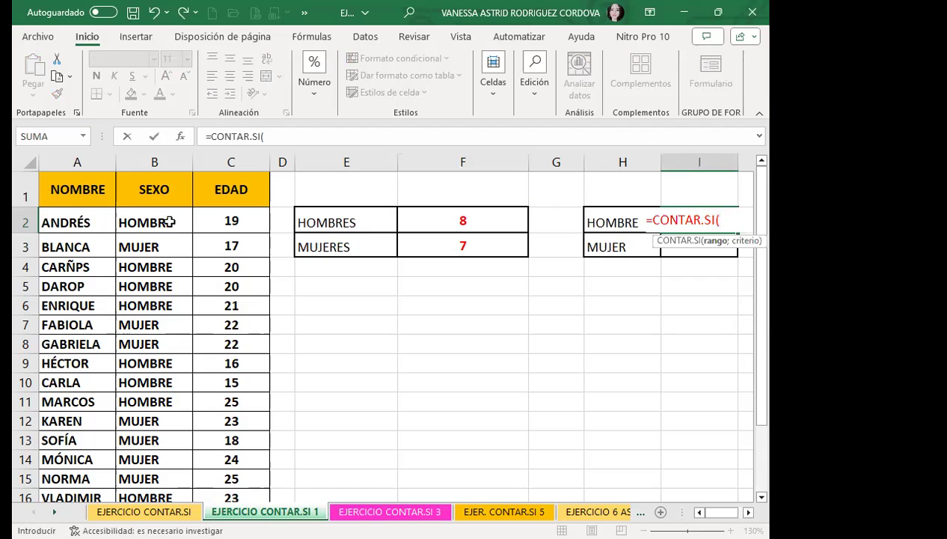
pyautogui.click(166, 222)
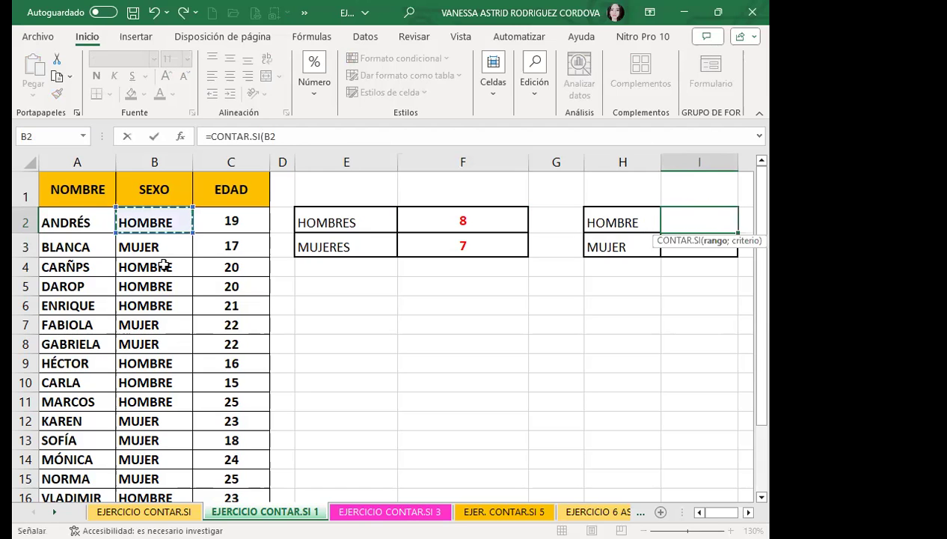
pyautogui.hotkey('ctrl', 'shift', 'Down')
pyautogui.scroll(1, 154, 267)
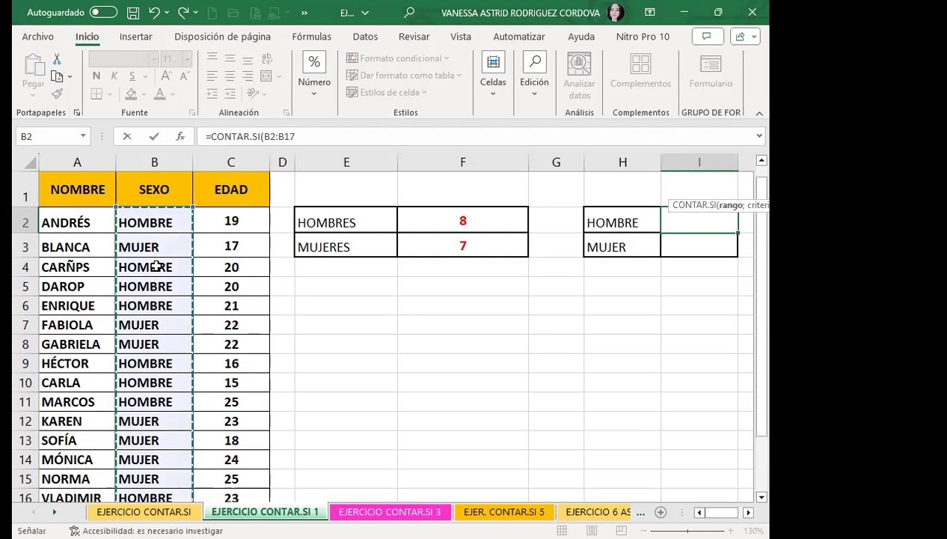
pyautogui.moveTo(147, 223); pyautogui.dragTo(154, 497)
pyautogui.scroll(-2, 345, 349)
pyautogui.scroll(2, 426, 353)
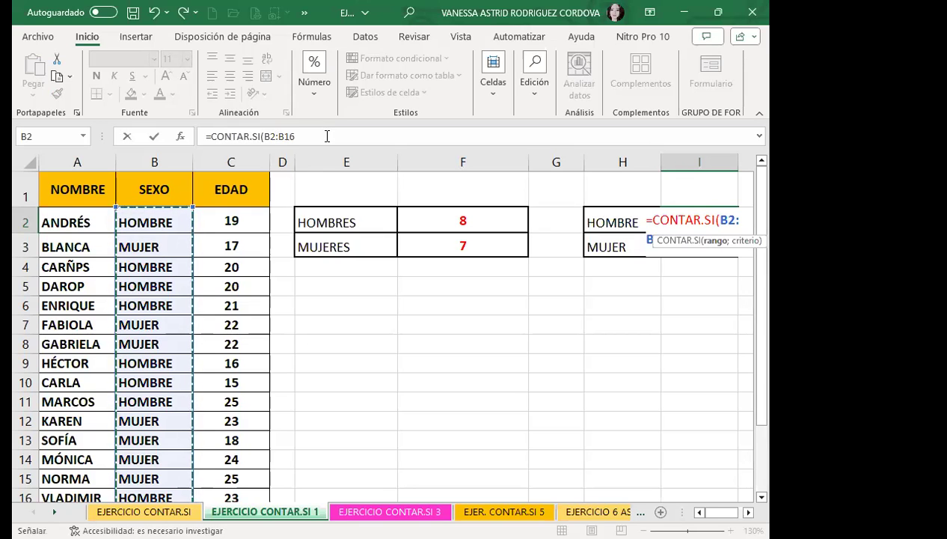
# Lock the range end as $B$16 and use the HOMBRE label $H2 as criterion.
pyautogui.click(310, 136)
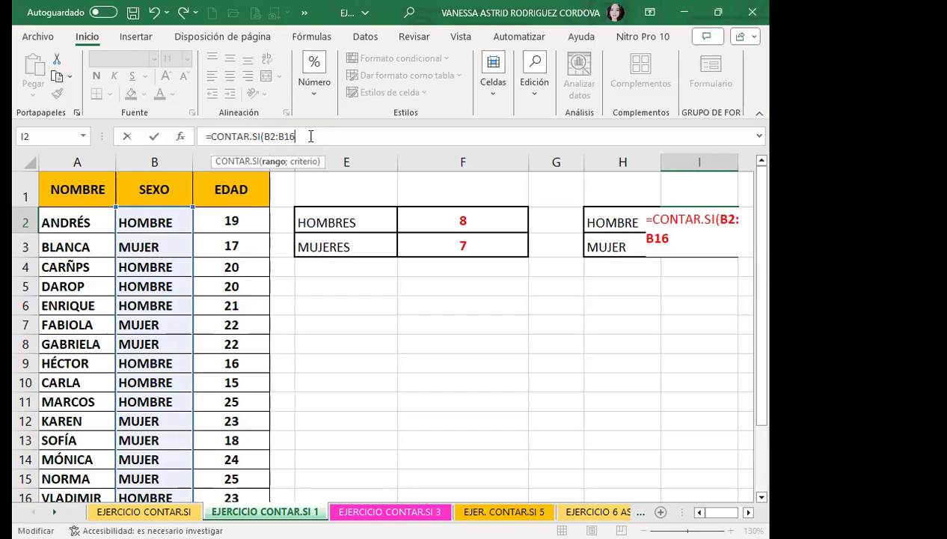
pyautogui.press('F4')
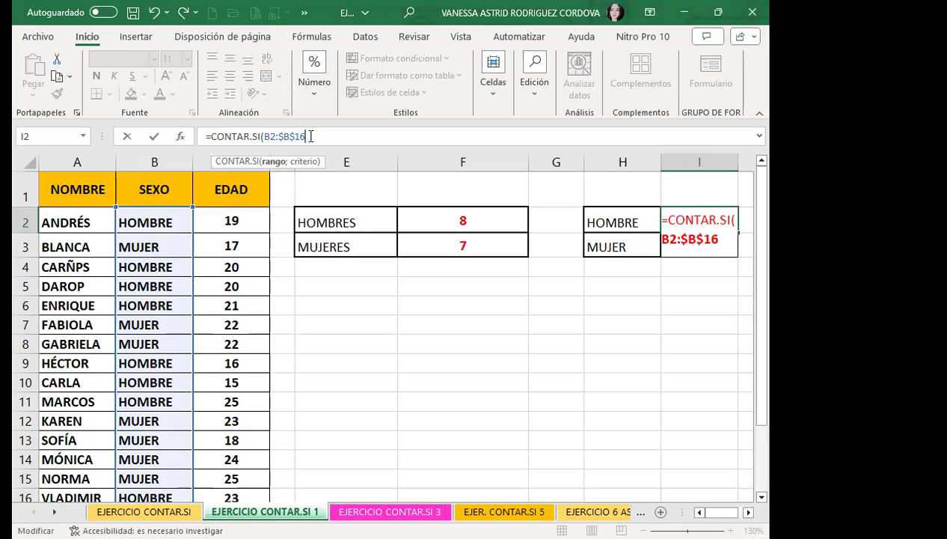
pyautogui.write(';')
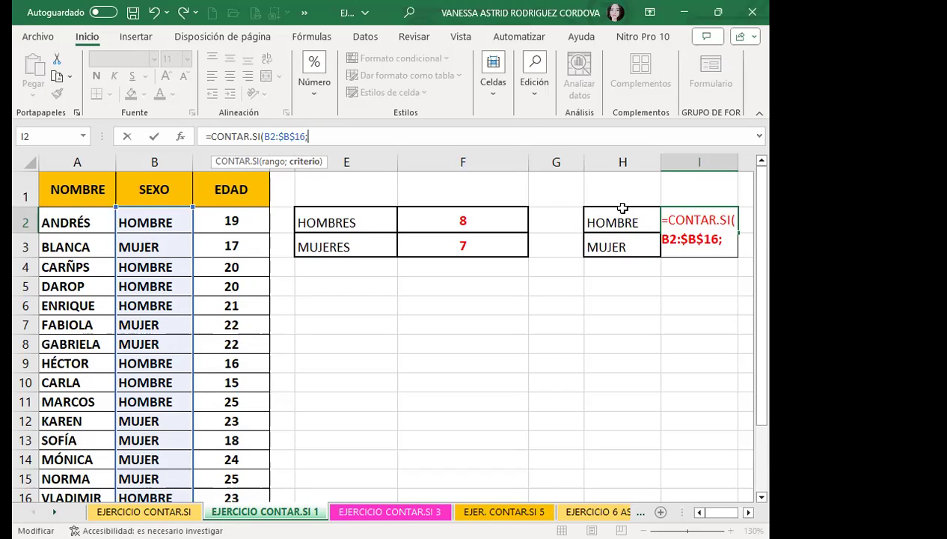
pyautogui.click(621, 220)
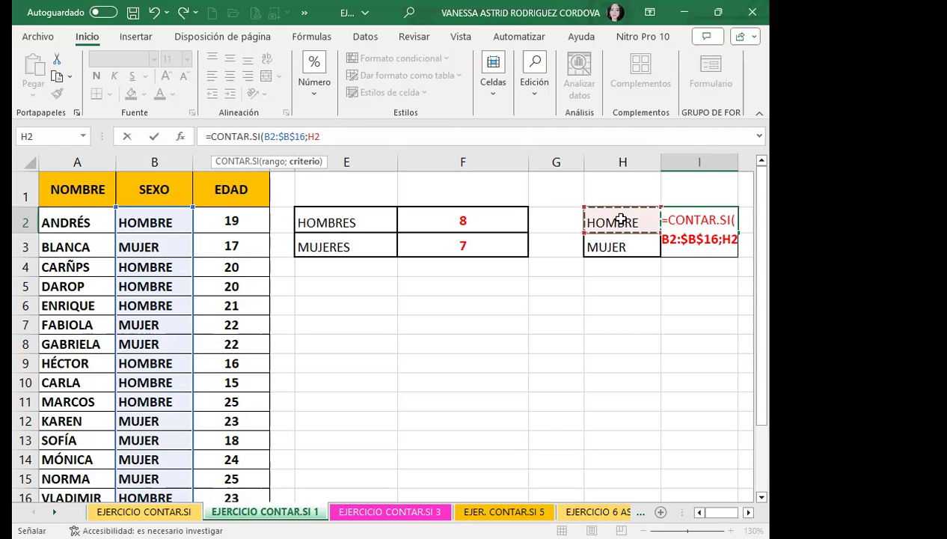
pyautogui.press('F4')
pyautogui.press('F4')
pyautogui.press('F4')
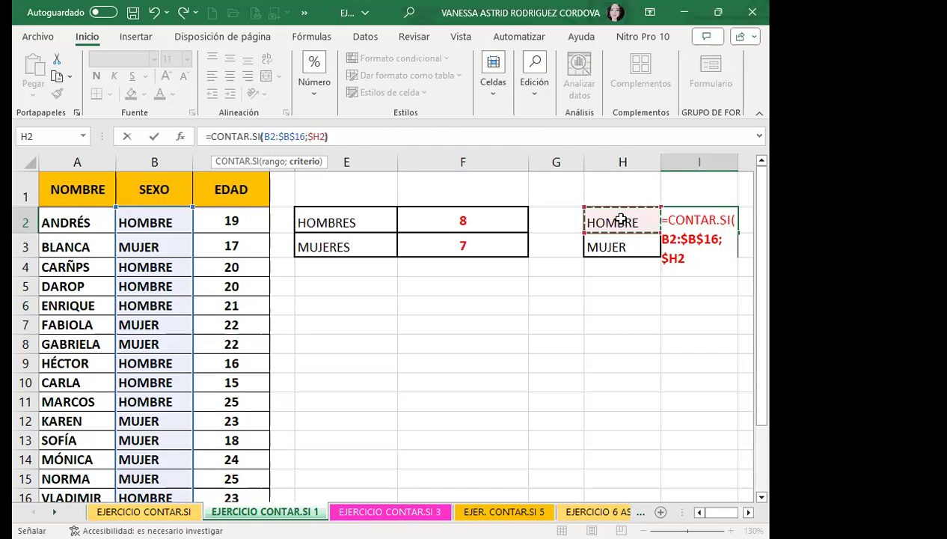
# Complete the HOMBRE CONTAR.SI formula in I2 and fill it down to I3, showing 7 for MUJER.
pyautogui.write(')')
pyautogui.press('Return')
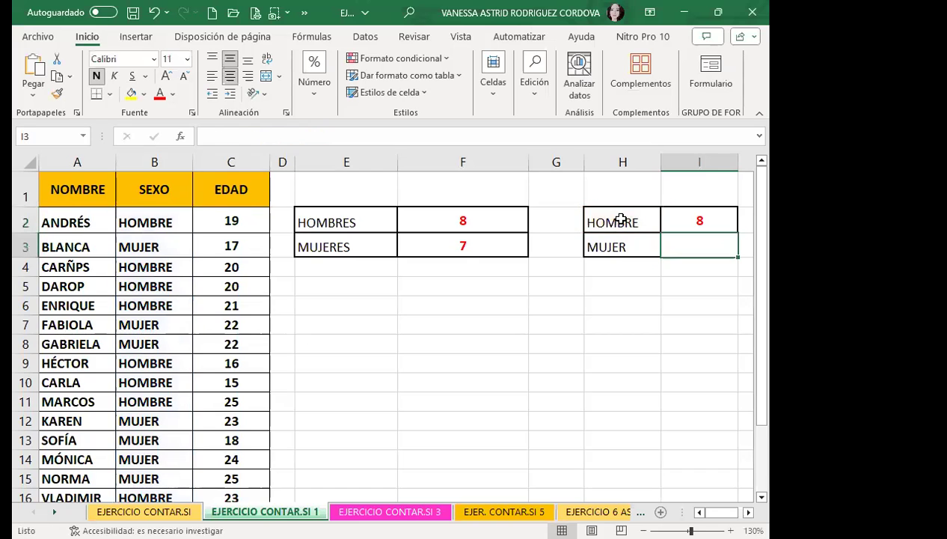
pyautogui.click(719, 219)
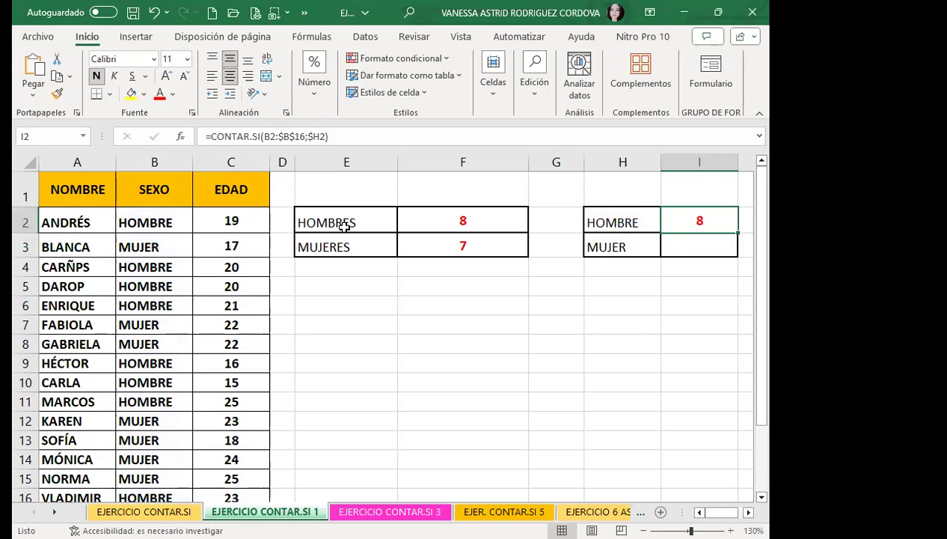
pyautogui.moveTo(737, 232); pyautogui.dragTo(696, 253)
# Compare the original MUJERES formula in F3 with the copied formula in I3.
pyautogui.click(473, 242)
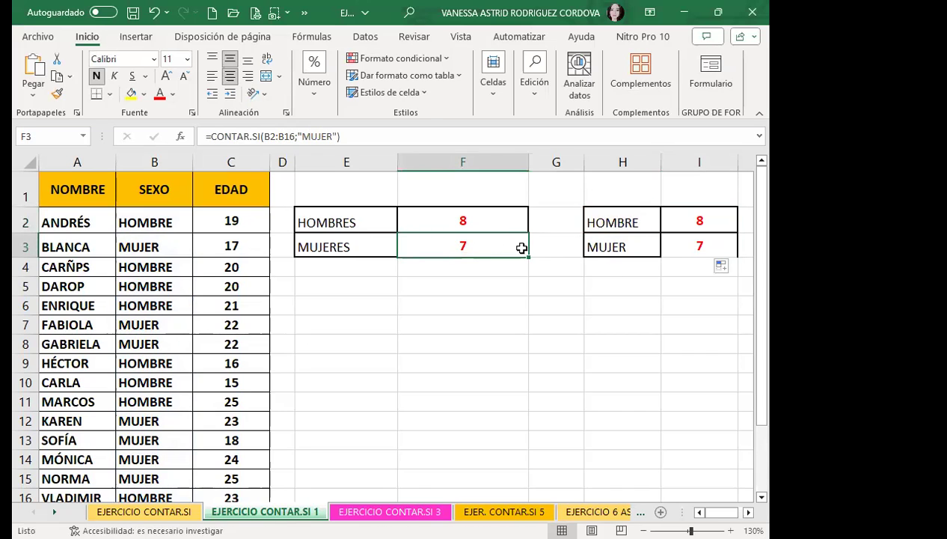
pyautogui.click(630, 299)
pyautogui.click(675, 245)
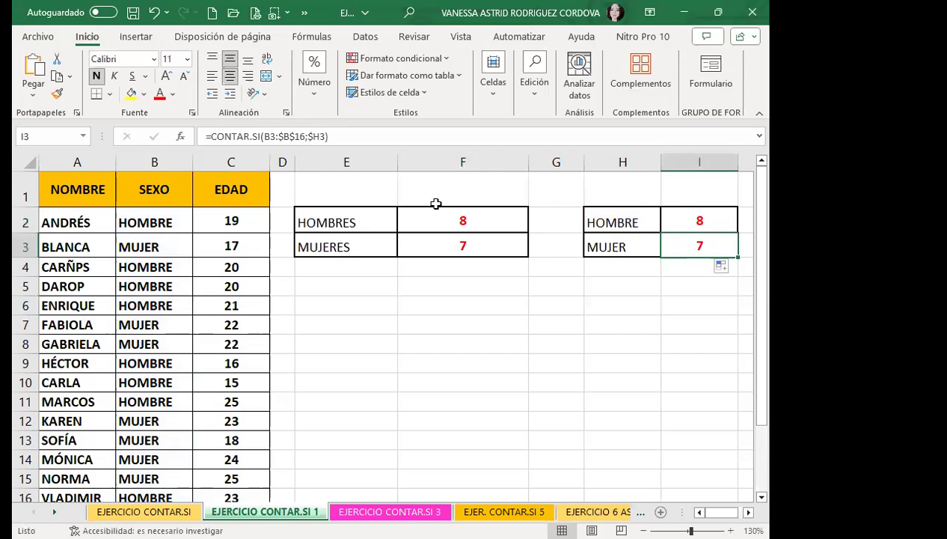
pyautogui.click(110, 96)
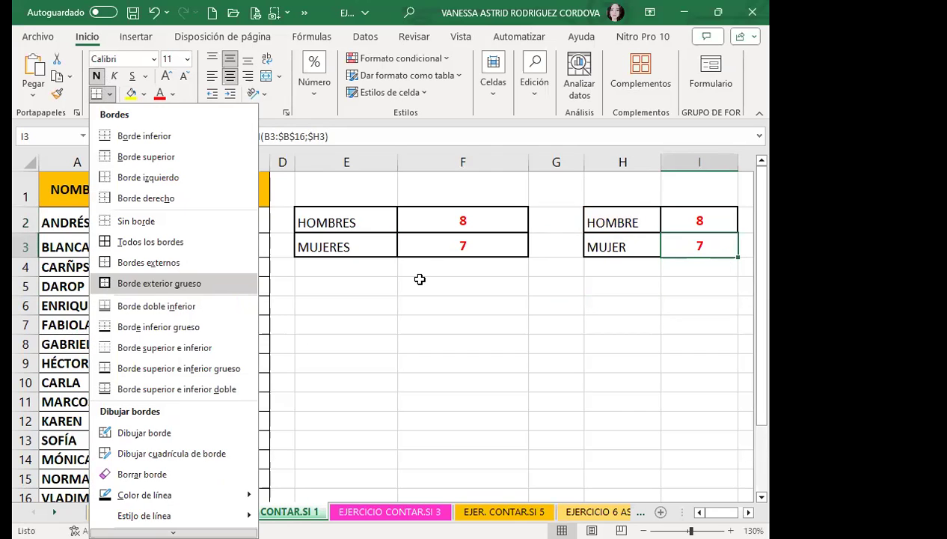
pyautogui.click(421, 281)
pyautogui.click(479, 227)
pyautogui.click(716, 226)
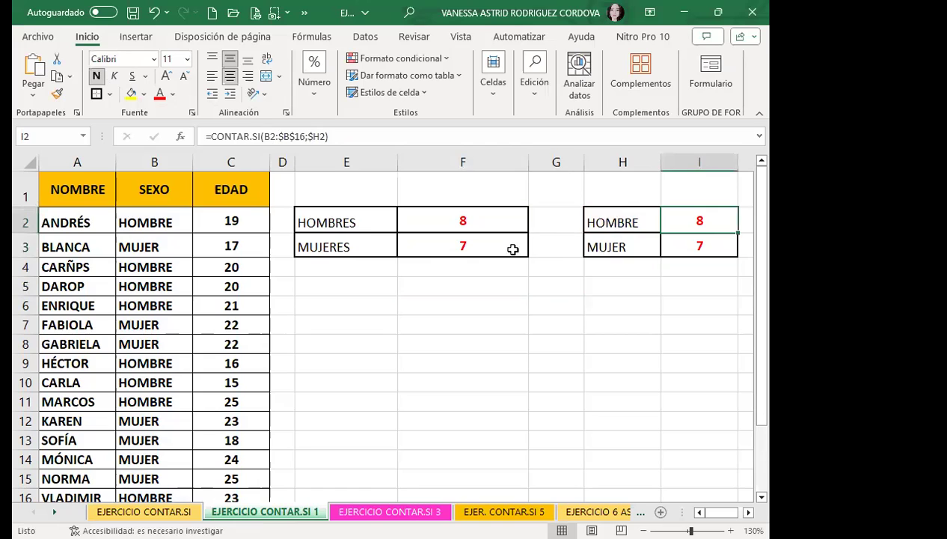
pyautogui.click(496, 249)
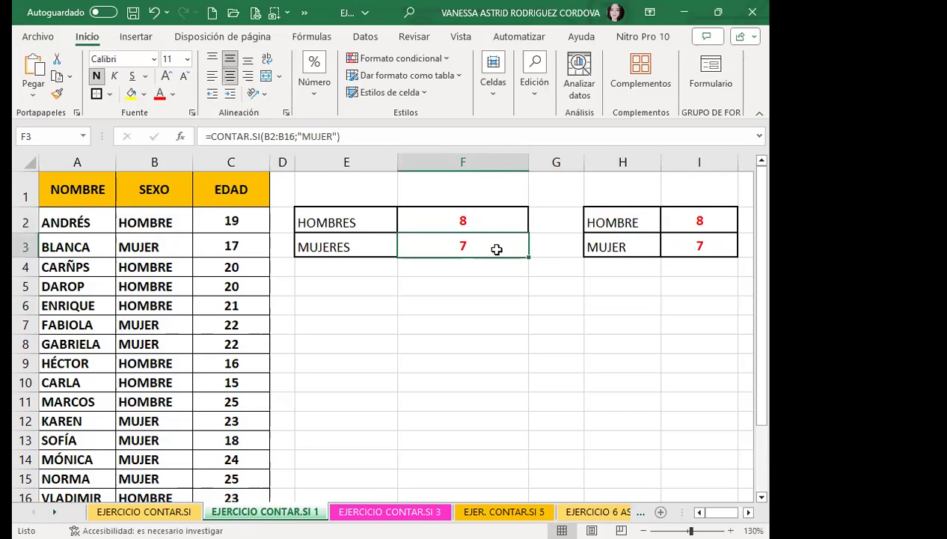
pyautogui.click(685, 247)
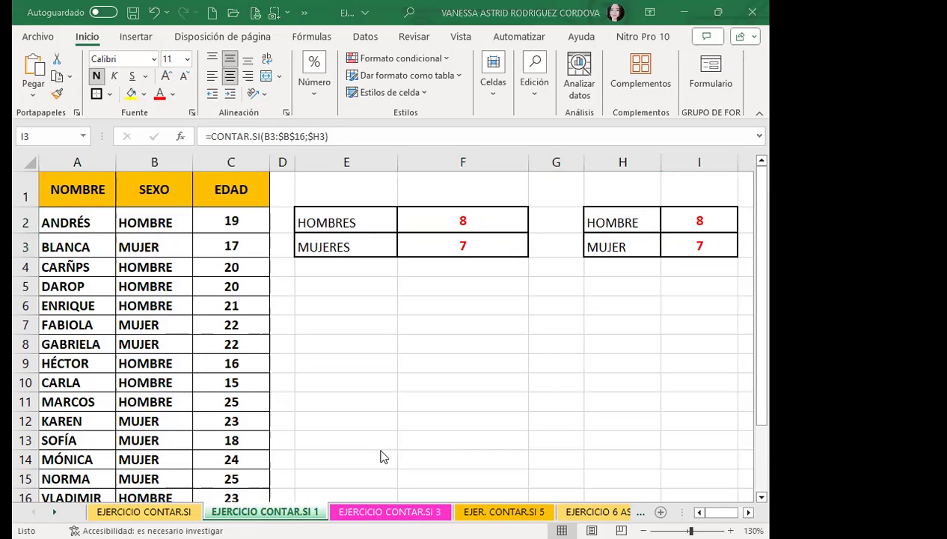
pyautogui.click(676, 218)
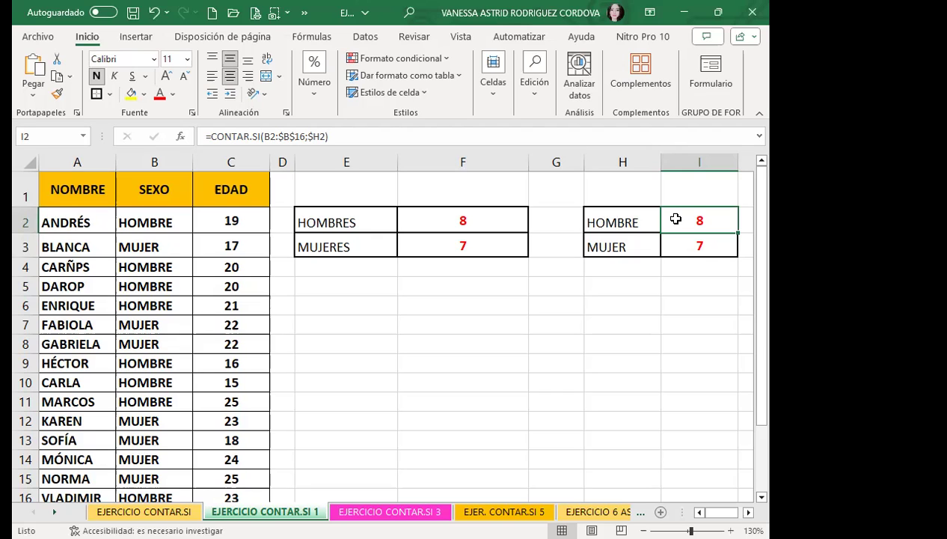
# Check the HOMBRES count formulas in F2 and I2, then move to the EJERCICIO CONTAR.SI 3 sheet.
pyautogui.click(461, 214)
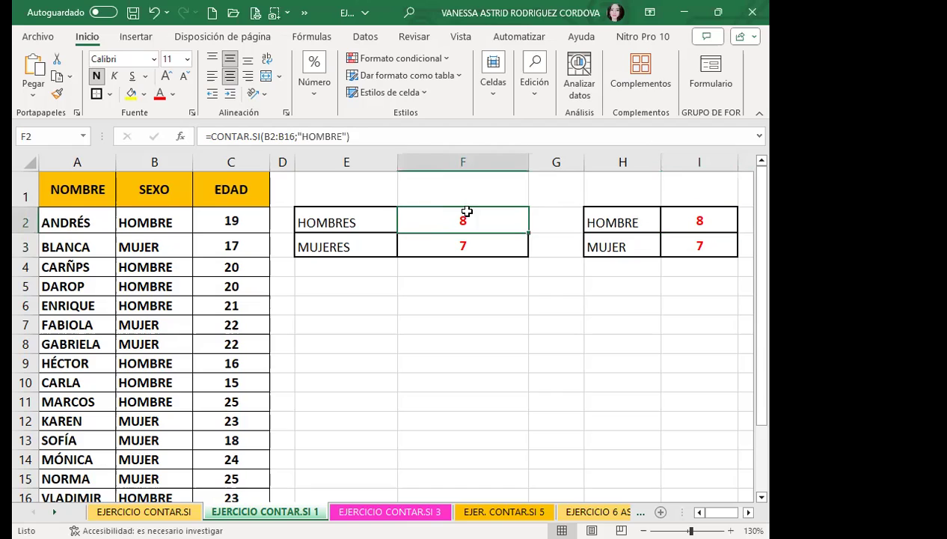
pyautogui.click(684, 218)
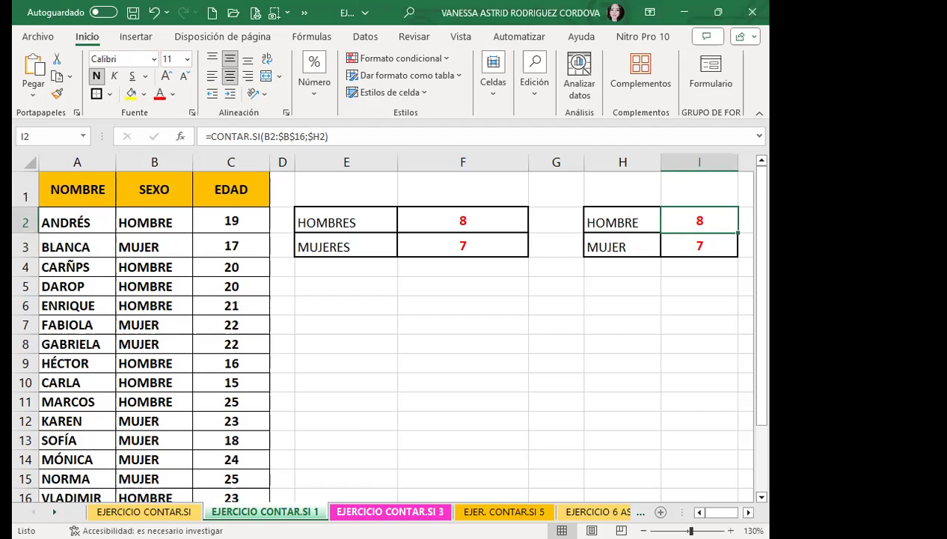
pyautogui.hotkey('ctrl', 'pagedown')
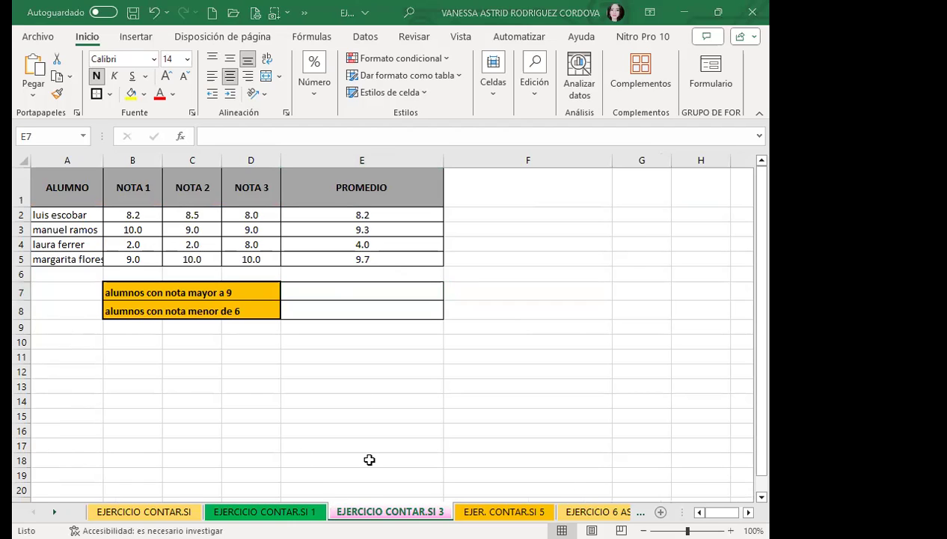
# Enter =CONTAR.SI(E2:E5;">9") in E7 to count averages above 9.
pyautogui.click(356, 291)
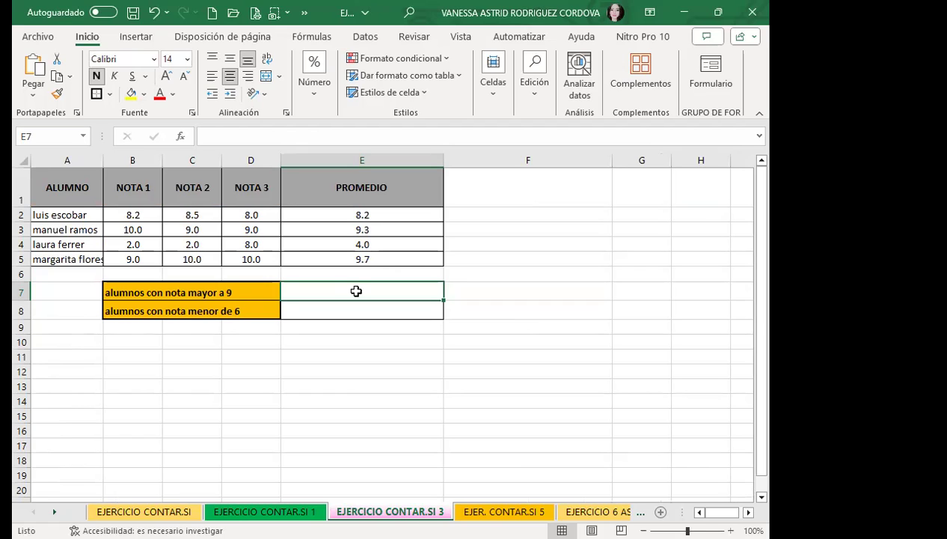
pyautogui.write('=C')
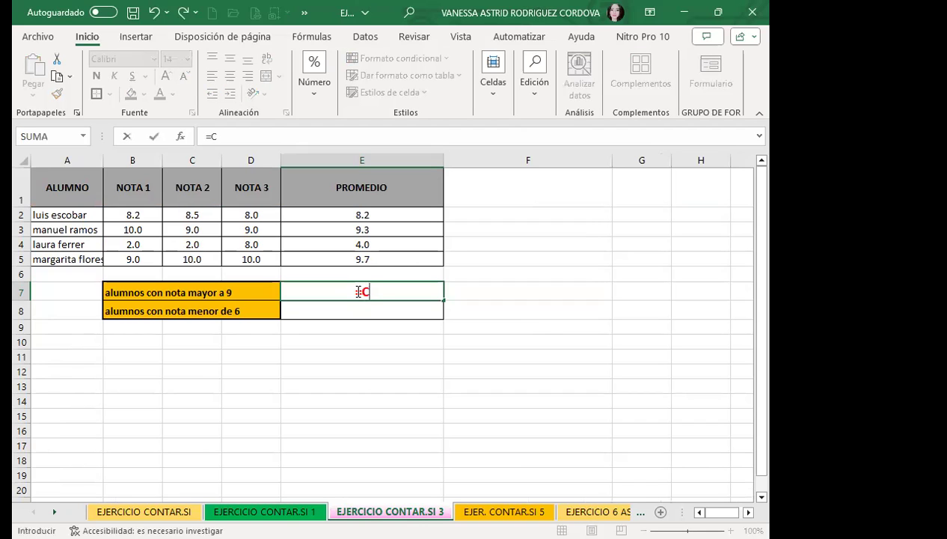
pyautogui.write('ONTATR')
pyautogui.press('BackSpace')
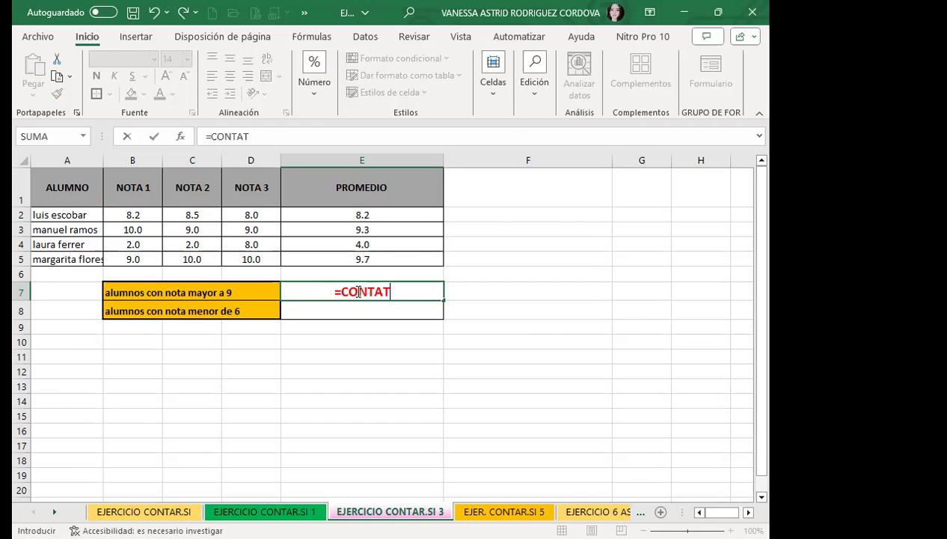
pyautogui.press('BackSpace')
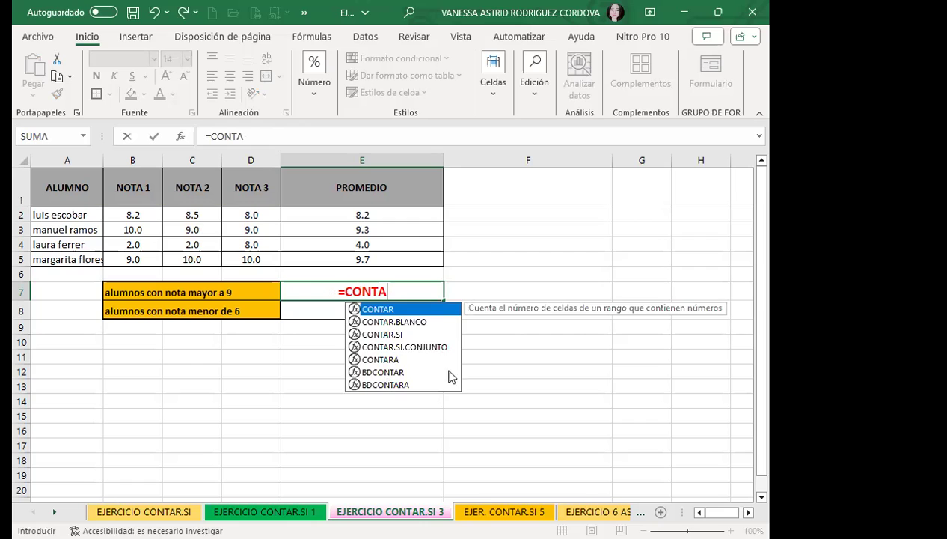
pyautogui.click(391, 334)
pyautogui.doubleClick(391, 334)
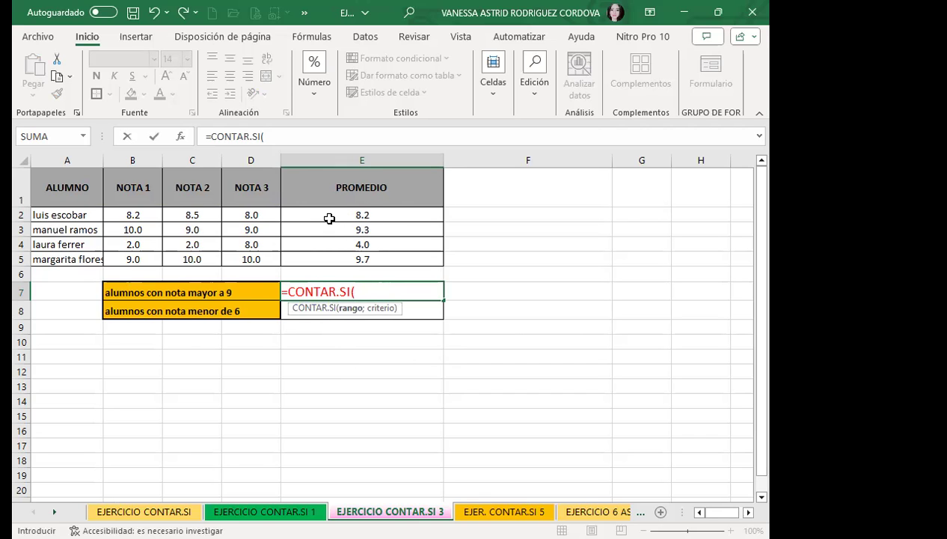
pyautogui.click(335, 215)
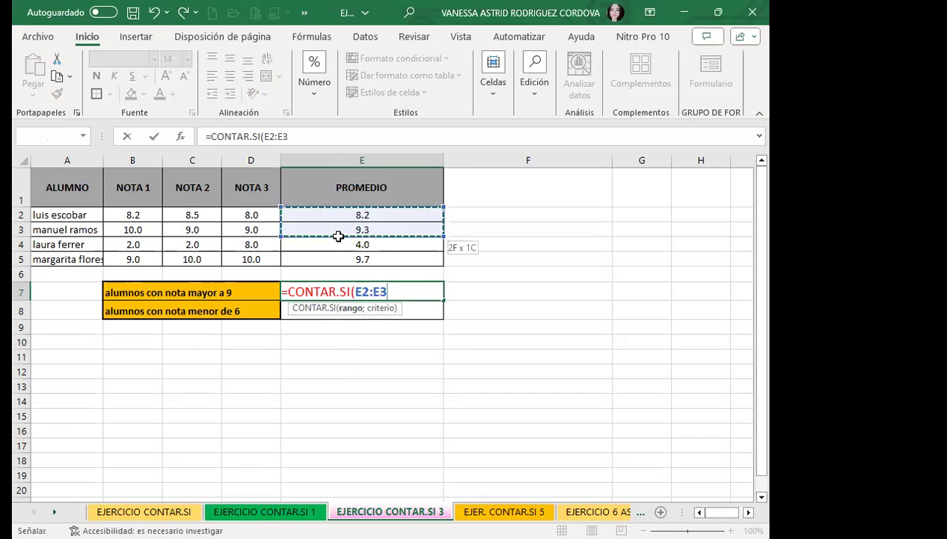
pyautogui.moveTo(335, 214); pyautogui.dragTo(338, 259)
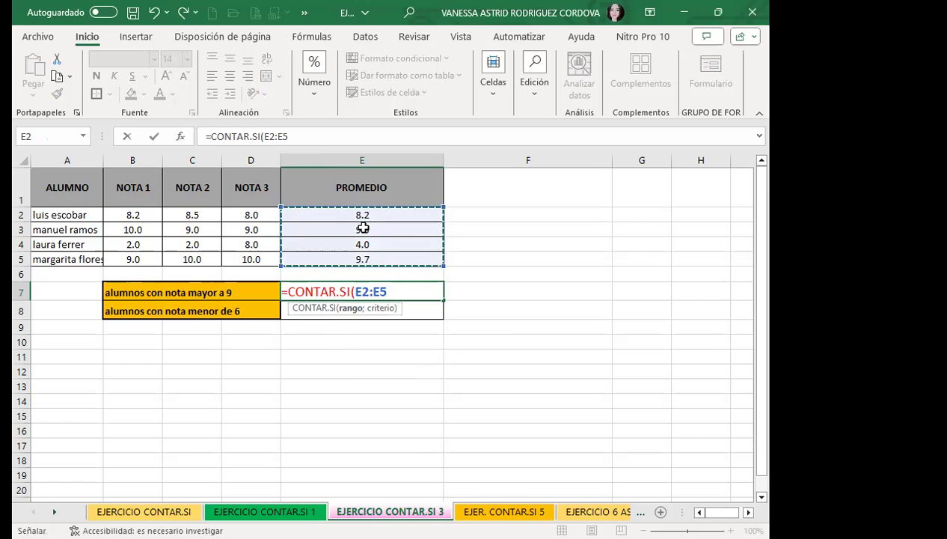
pyautogui.write(';"')
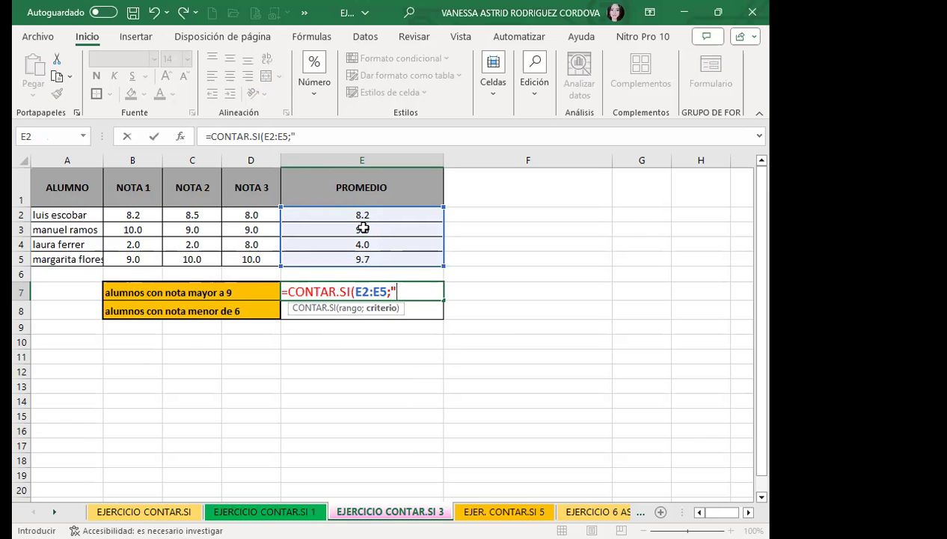
pyautogui.write('>')
pyautogui.write('9')
pyautogui.write('"')
pyautogui.write(')')
pyautogui.press('Return')
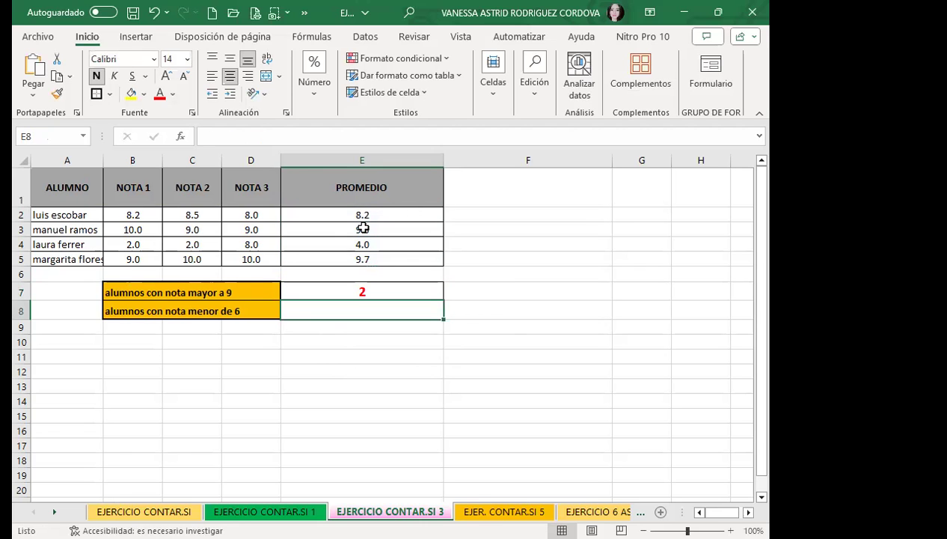
# Enter =CONTAR.SI(E2:E5;"<6") in E8 to count averages below 6, giving 1.
pyautogui.click(379, 292)
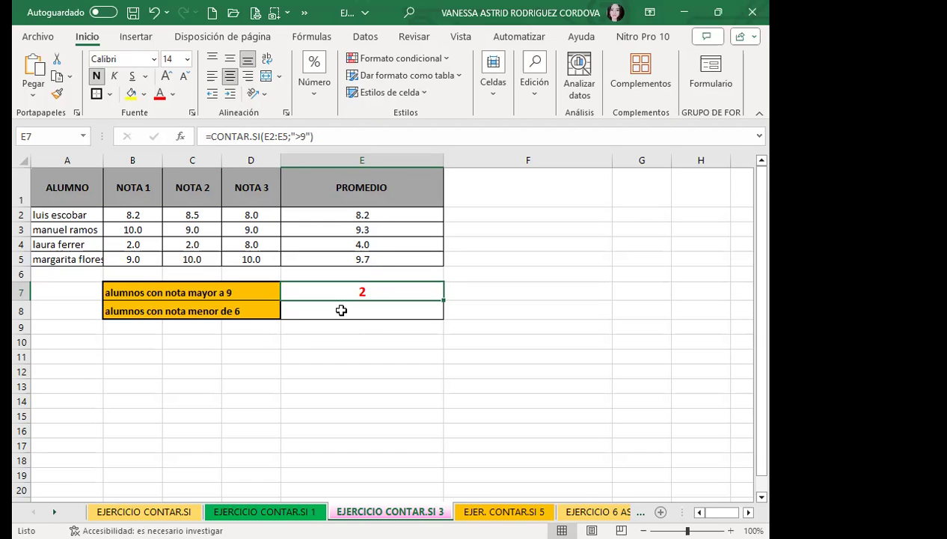
pyautogui.click(342, 310)
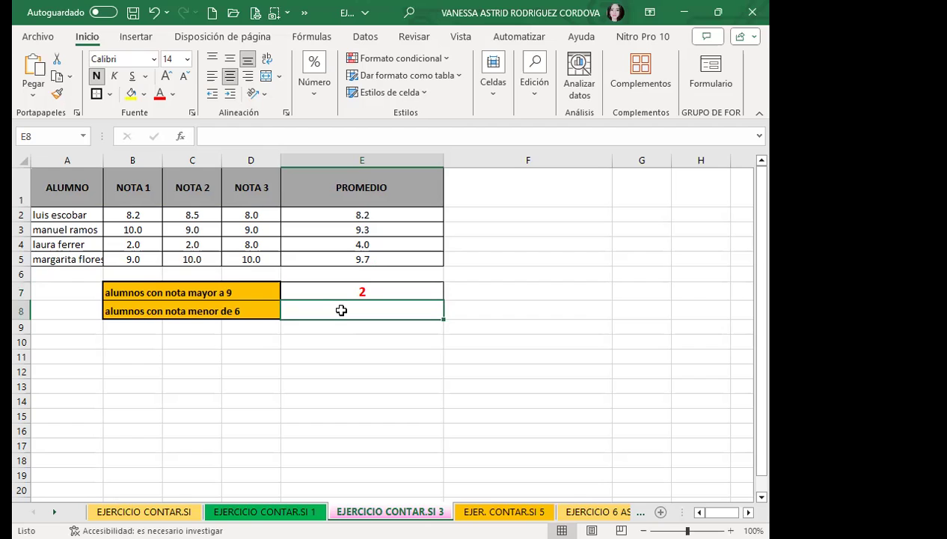
pyautogui.write('=CONTAR')
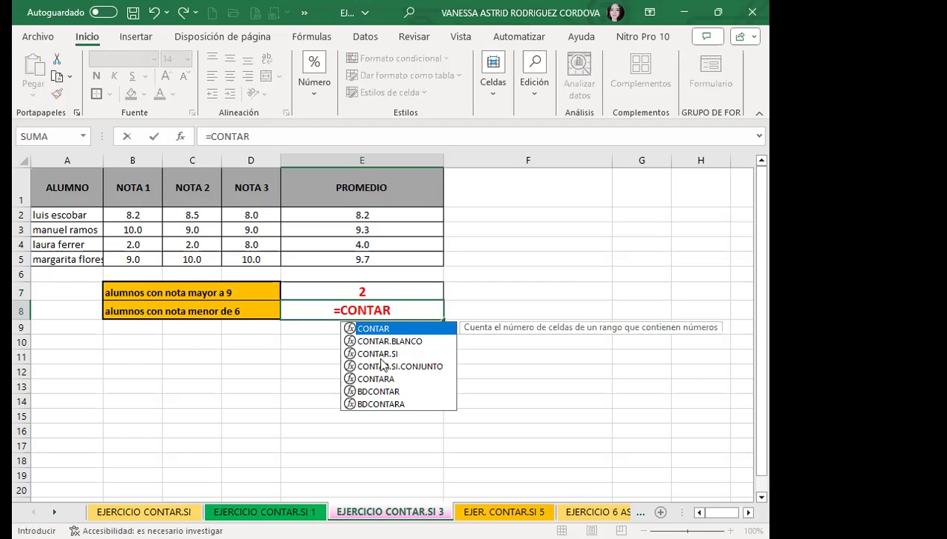
pyautogui.click(378, 354)
pyautogui.press('Tab')
pyautogui.click(343, 217)
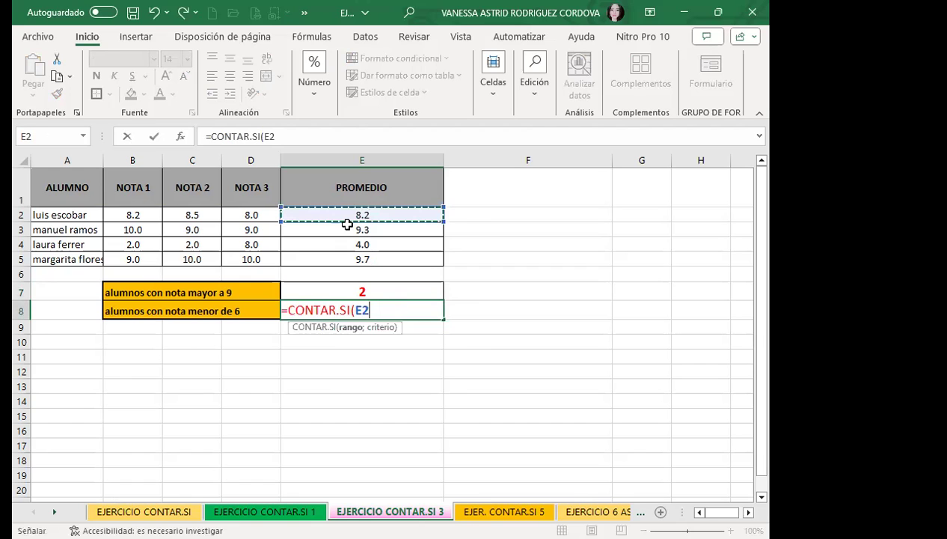
pyautogui.keyDown('shift'); pyautogui.click(308, 258); pyautogui.keyUp('shift')
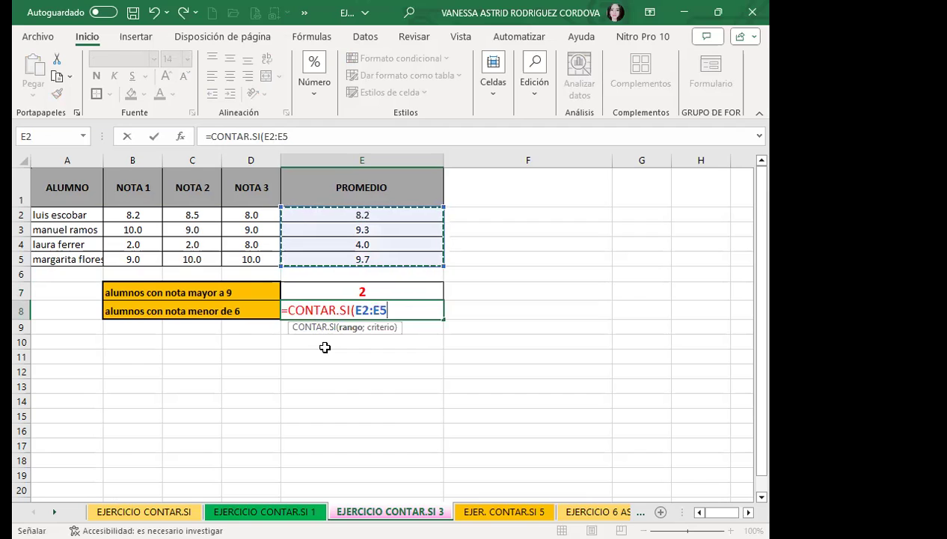
pyautogui.write(';"')
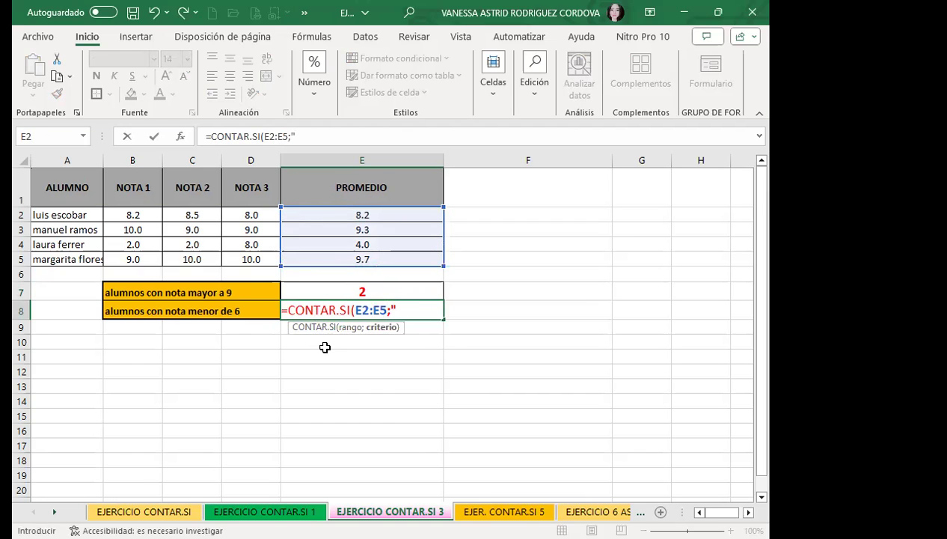
pyautogui.write('<6')
pyautogui.write('"')
pyautogui.write(')')
pyautogui.press('Return')
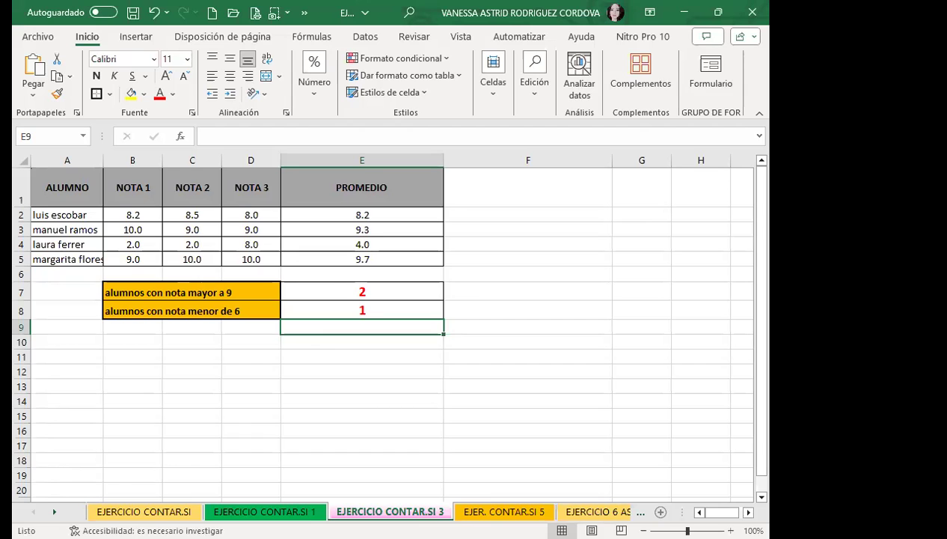
# Go to the EJER. CONTAR.SI 5 sheet, scroll down to the name-count table and select B23.
pyautogui.hotkey('ctrl', 'pagedown')
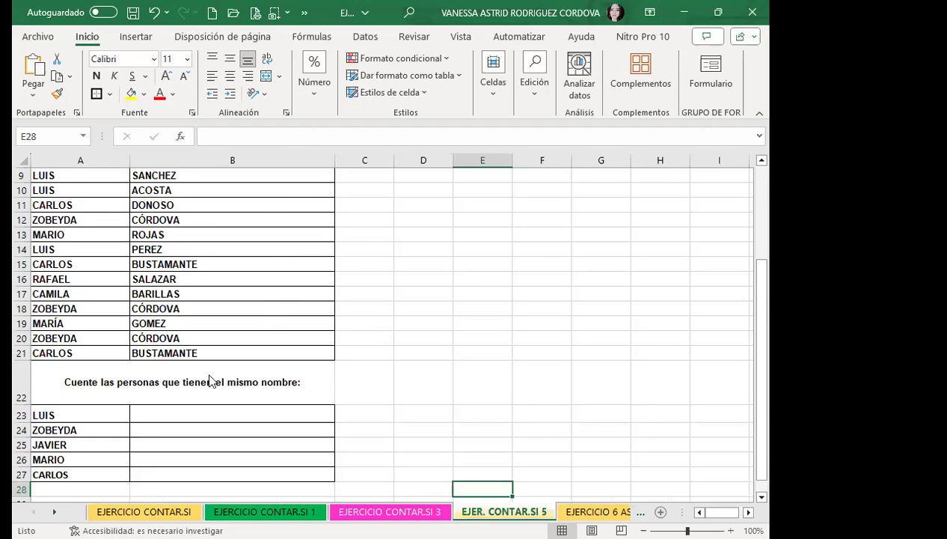
pyautogui.scroll(-3, 209, 378)
pyautogui.scroll(3, 101, 312)
pyautogui.scroll(3, 97, 307)
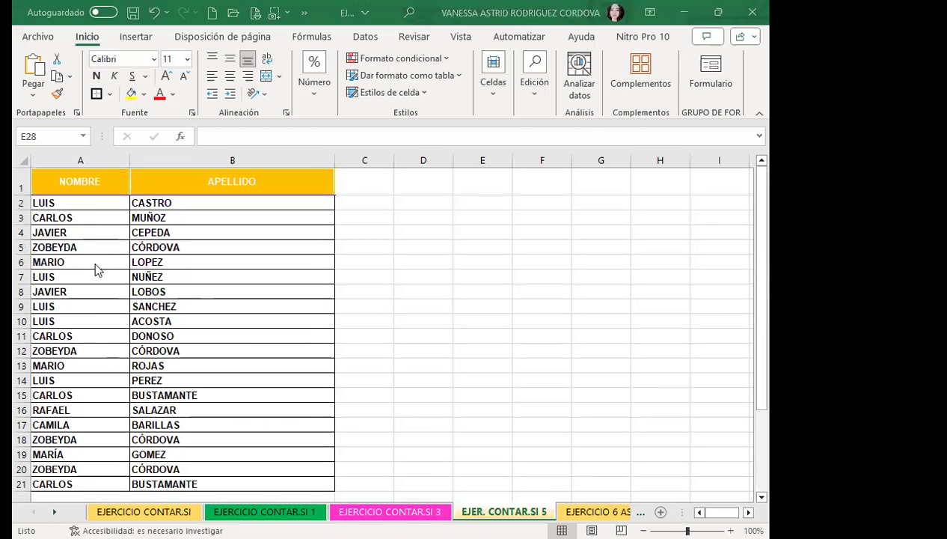
pyautogui.scroll(-1, 247, 244)
pyautogui.scroll(-1, 247, 244)
pyautogui.scroll(-3, 180, 276)
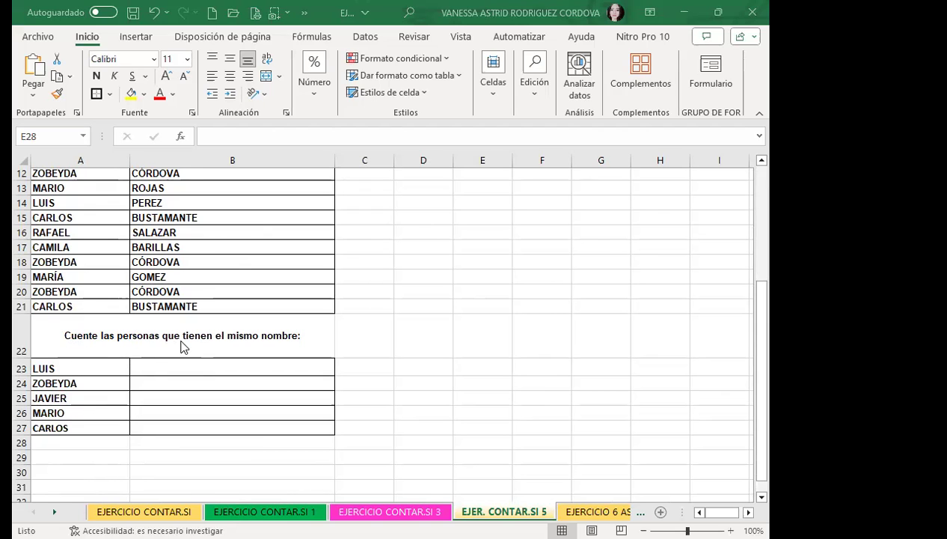
pyautogui.scroll(-1, 224, 337)
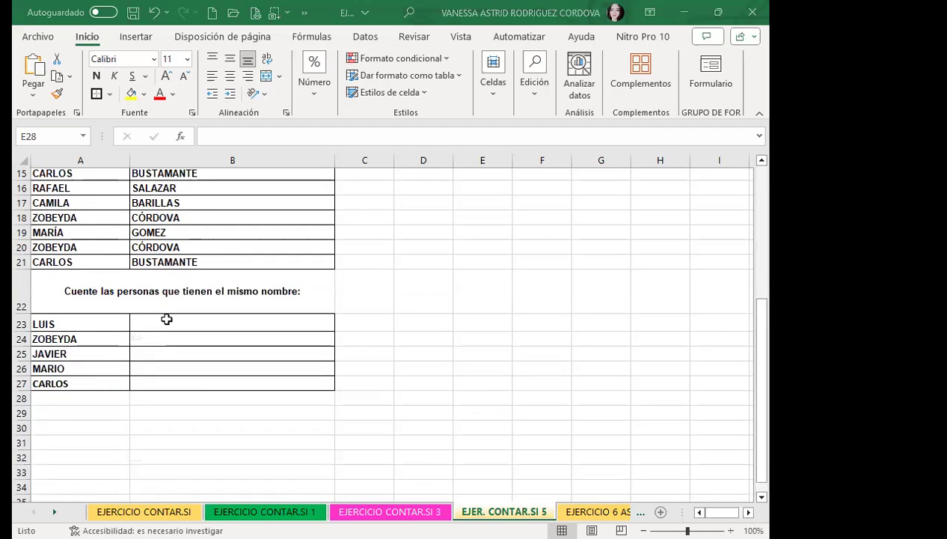
pyautogui.click(166, 319)
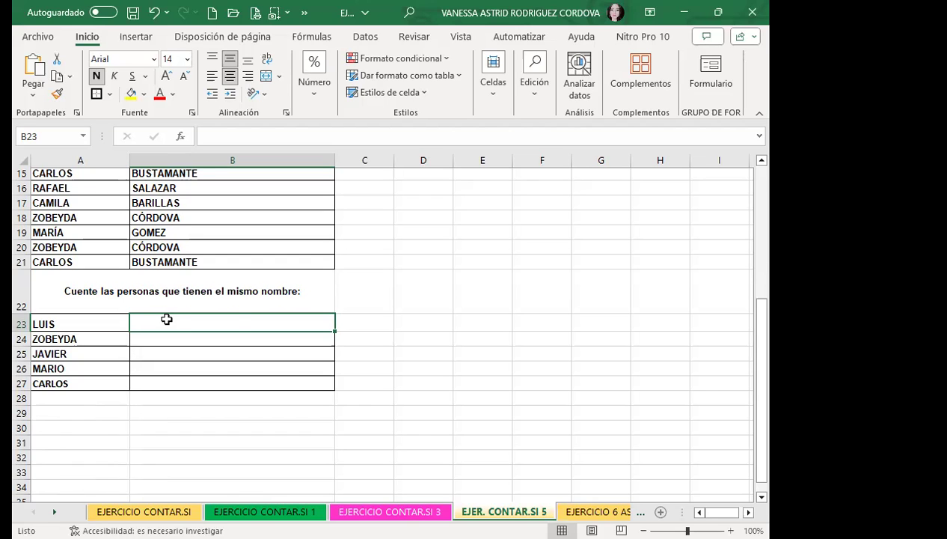
# Enter =CONTAR.SI(A2:A21;"LUIS") in B23 to count the LUIS names.
pyautogui.write('=C')
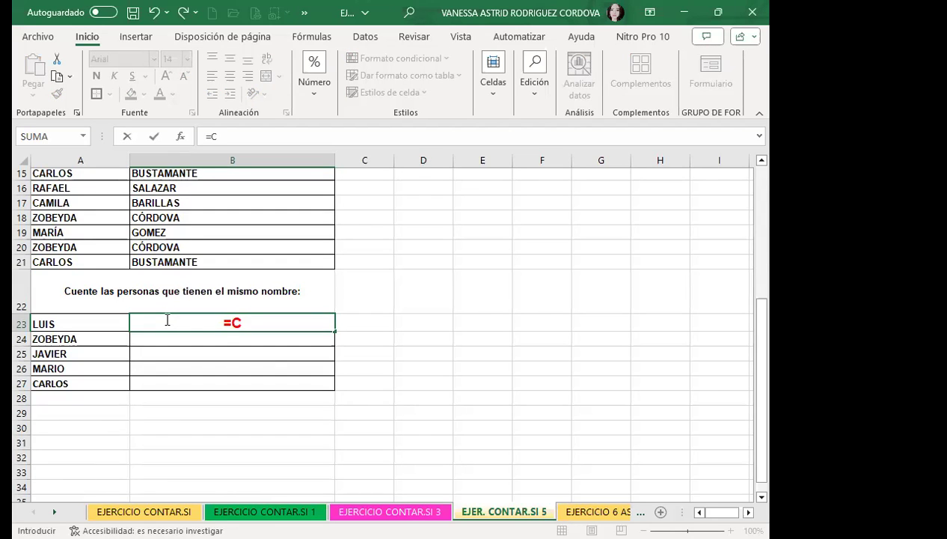
pyautogui.write('ONT')
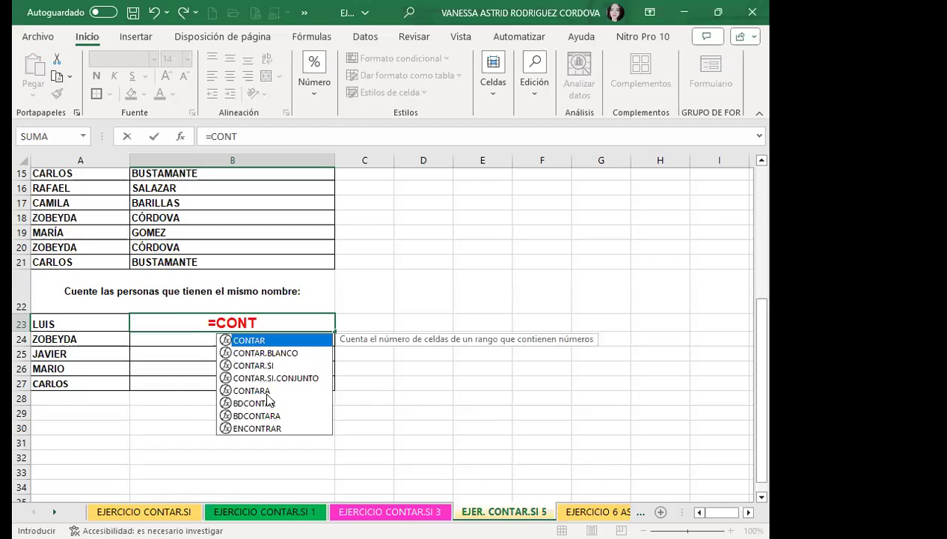
pyautogui.click(247, 366)
pyautogui.doubleClick(246, 365)
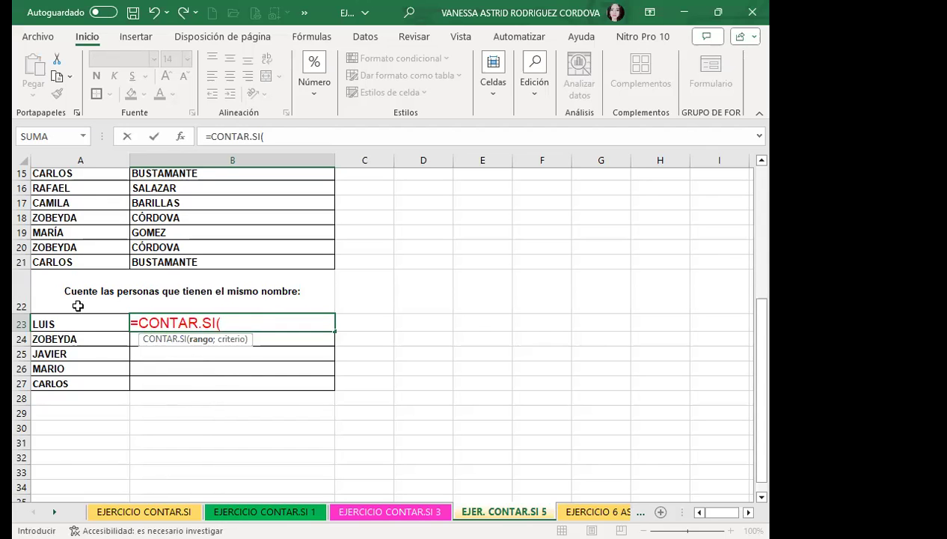
pyautogui.scroll(2, 77, 296)
pyautogui.scroll(3, 78, 209)
pyautogui.click(82, 204)
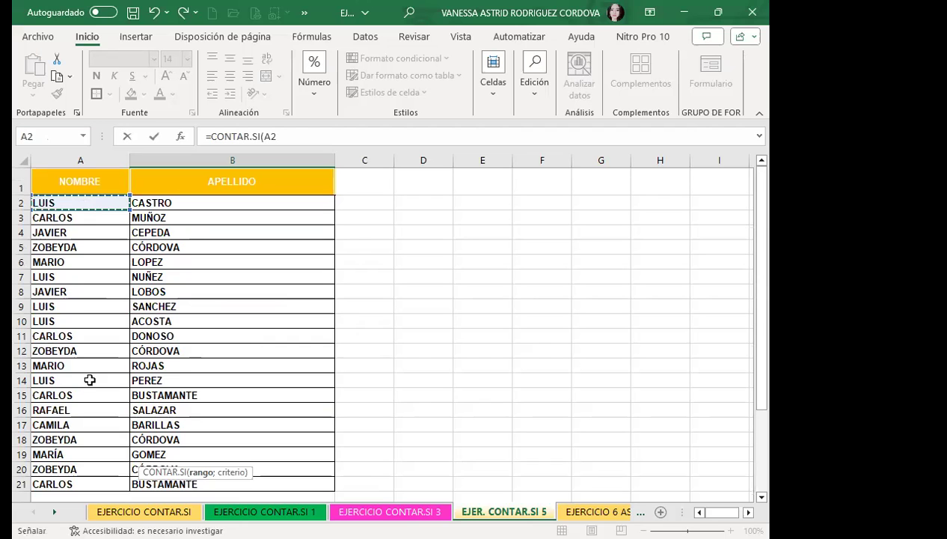
pyautogui.hotkey('ctrl', 'shift', 'Down')
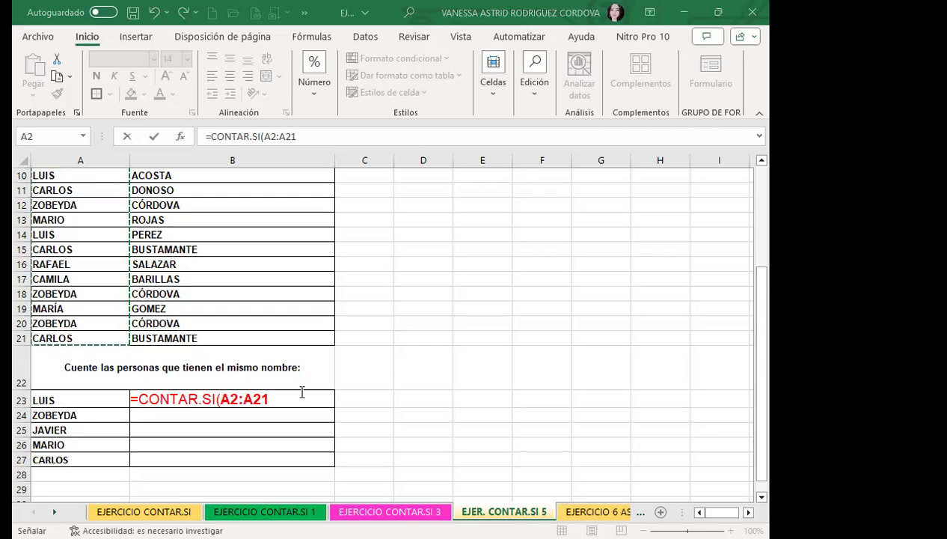
pyautogui.click(280, 395)
pyautogui.write(';')
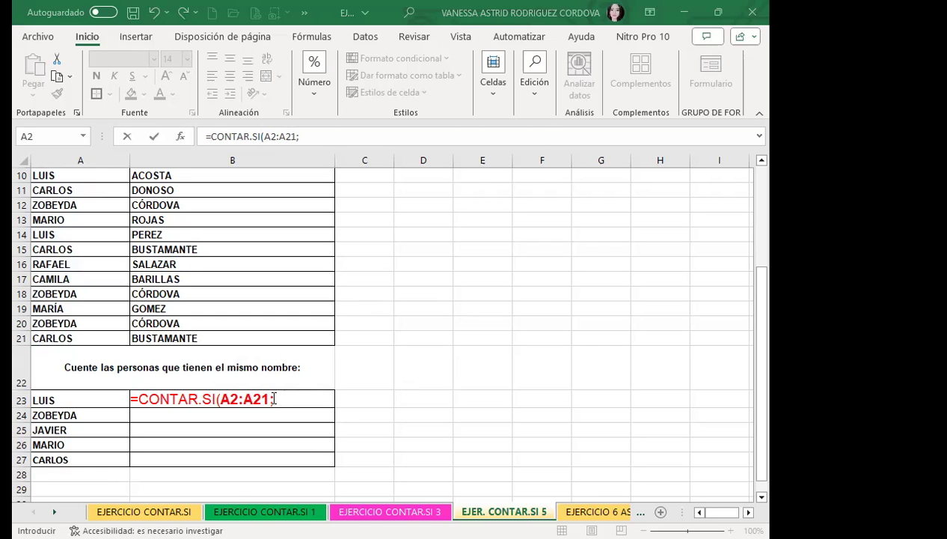
pyautogui.write('"LUIS"')
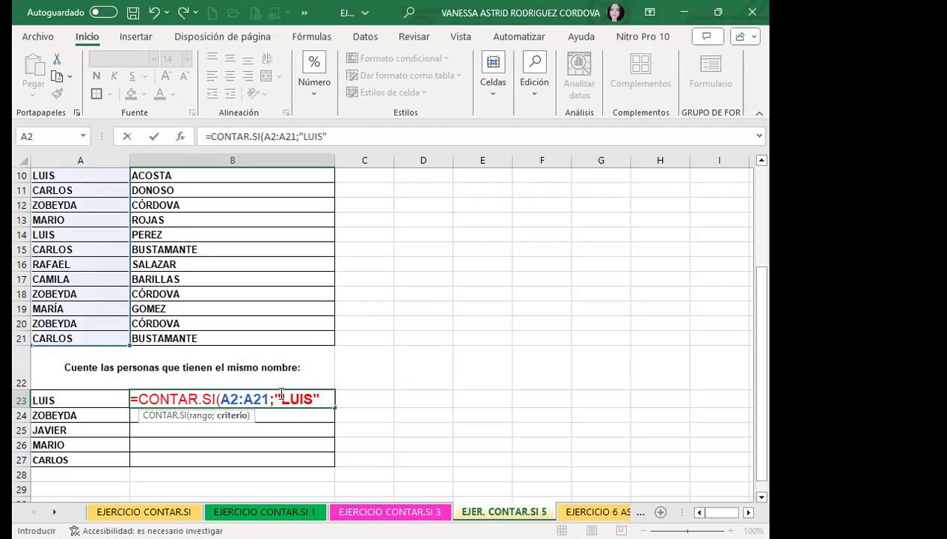
pyautogui.write(')')
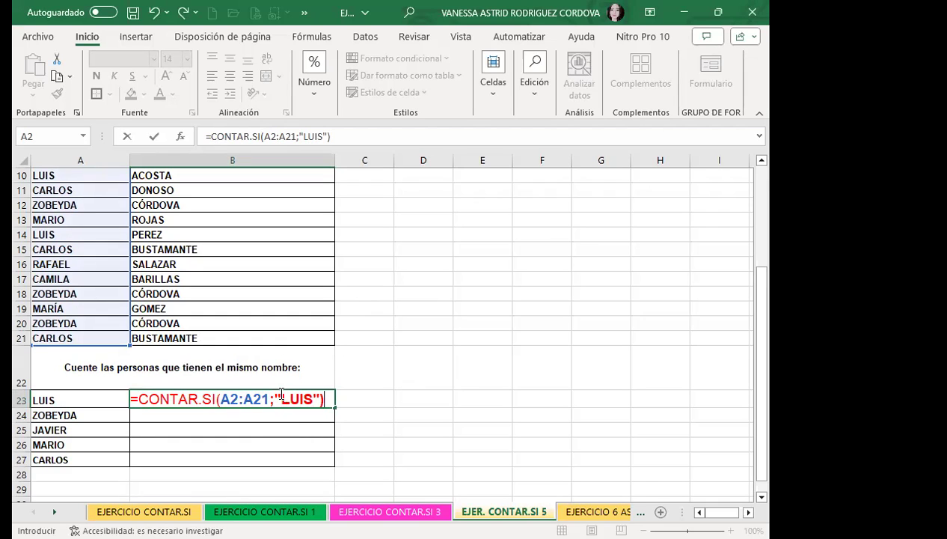
pyautogui.press('Return')
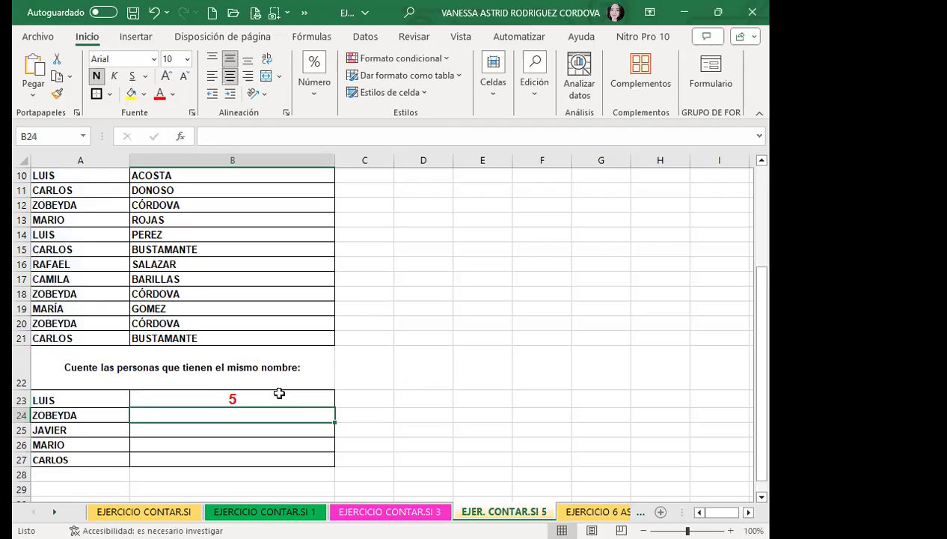
# Check the LUIS entries in column A against B23's result of 5.
pyautogui.click(279, 393)
pyautogui.scroll(1, 83, 224)
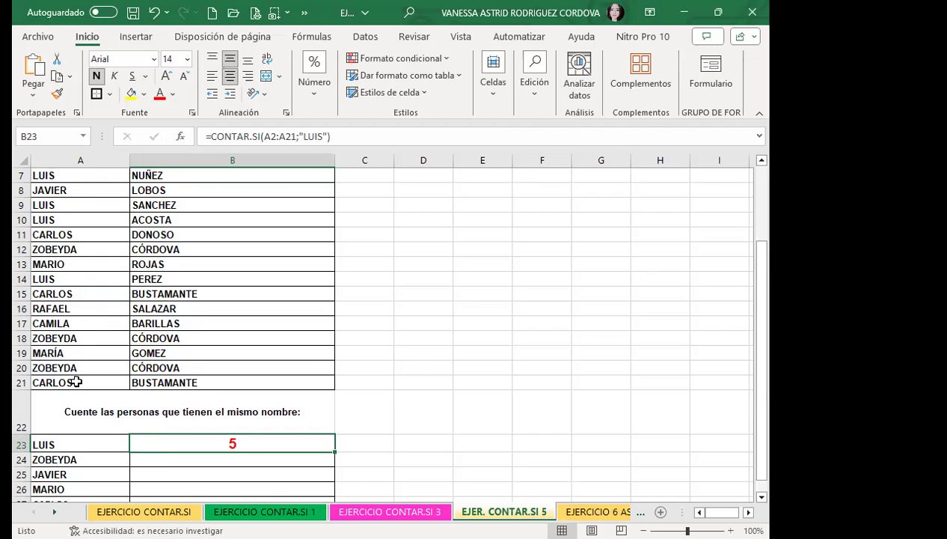
pyautogui.click(71, 276)
pyautogui.click(61, 221)
pyautogui.click(61, 177)
pyautogui.scroll(2, 63, 179)
pyautogui.click(66, 195)
pyautogui.scroll(-2, 275, 390)
pyautogui.scroll(-2, 255, 366)
pyautogui.click(261, 352)
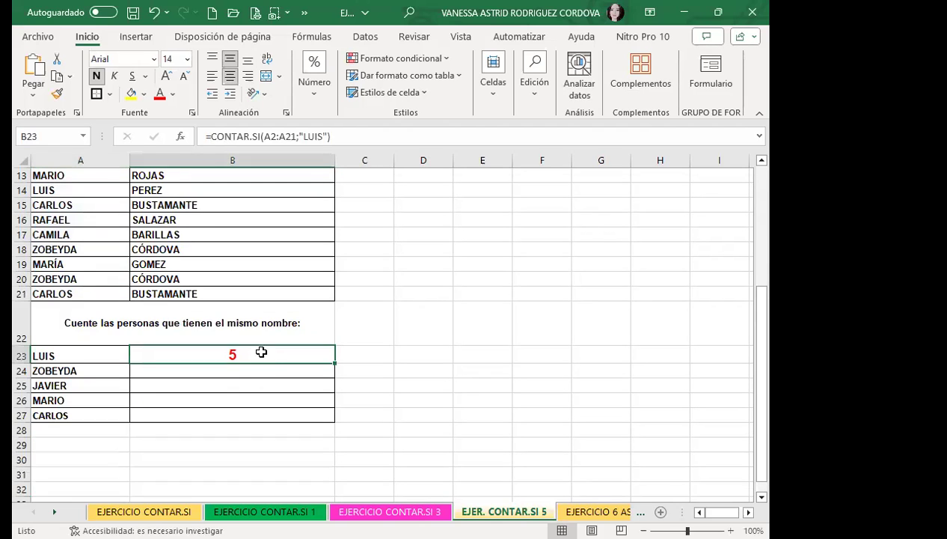
# Fill B23's formula down to B27, spot the shifted ranges, and clear B24:B27.
pyautogui.moveTo(334, 363); pyautogui.dragTo(329, 425)
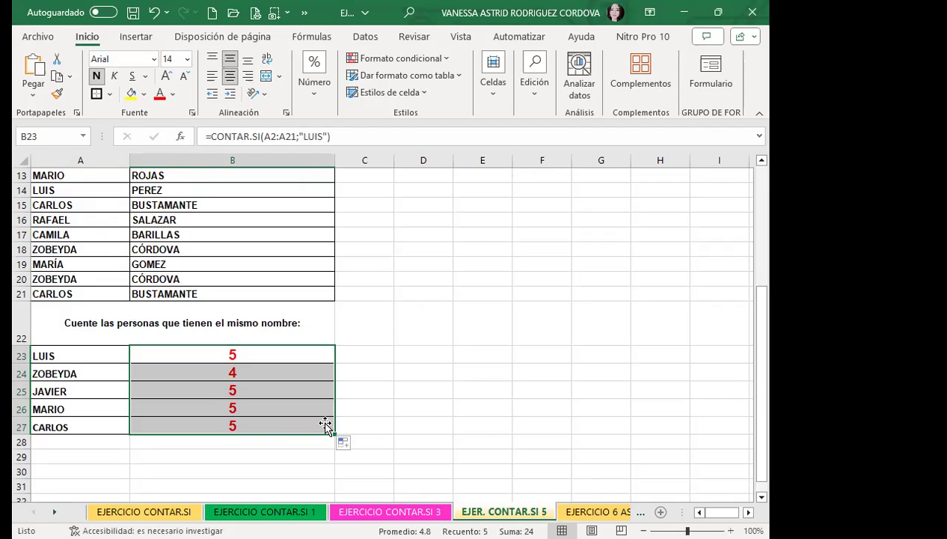
pyautogui.click(213, 371)
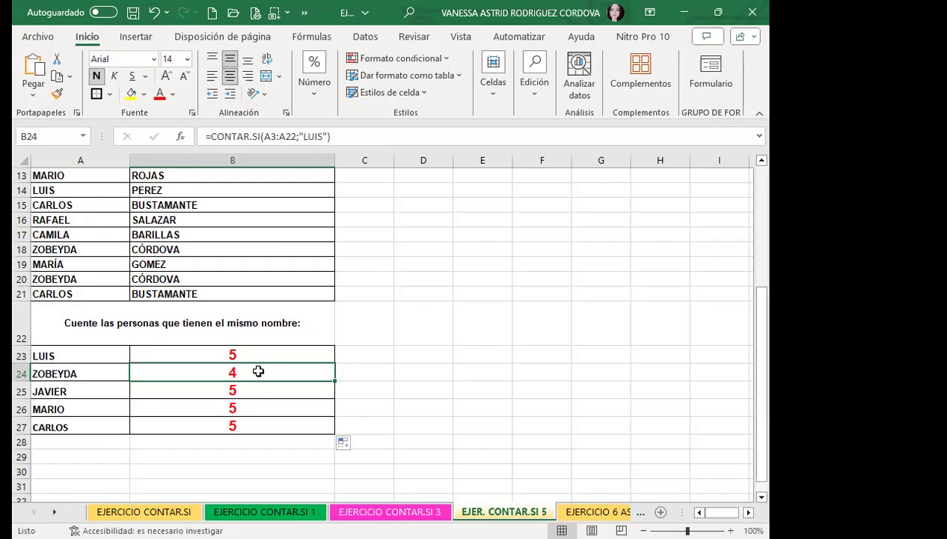
pyautogui.click(238, 389)
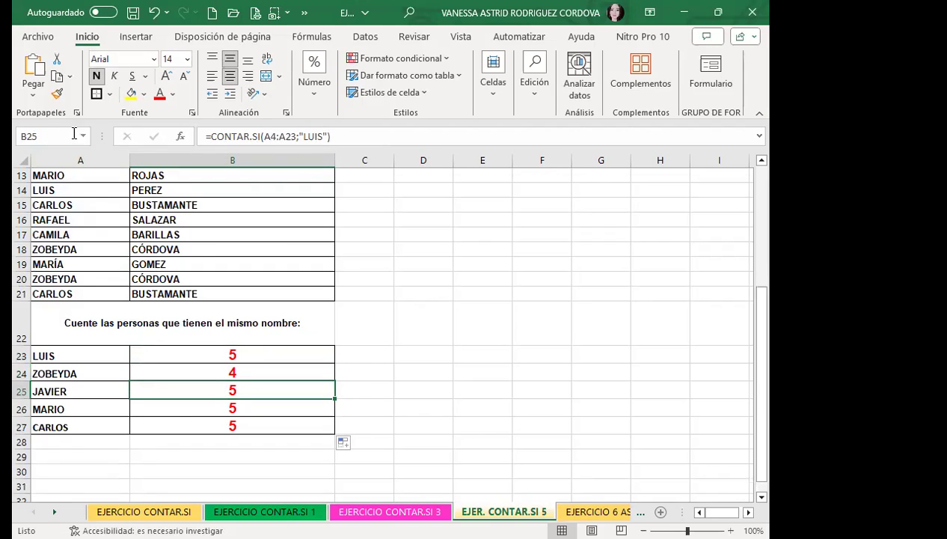
pyautogui.click(243, 405)
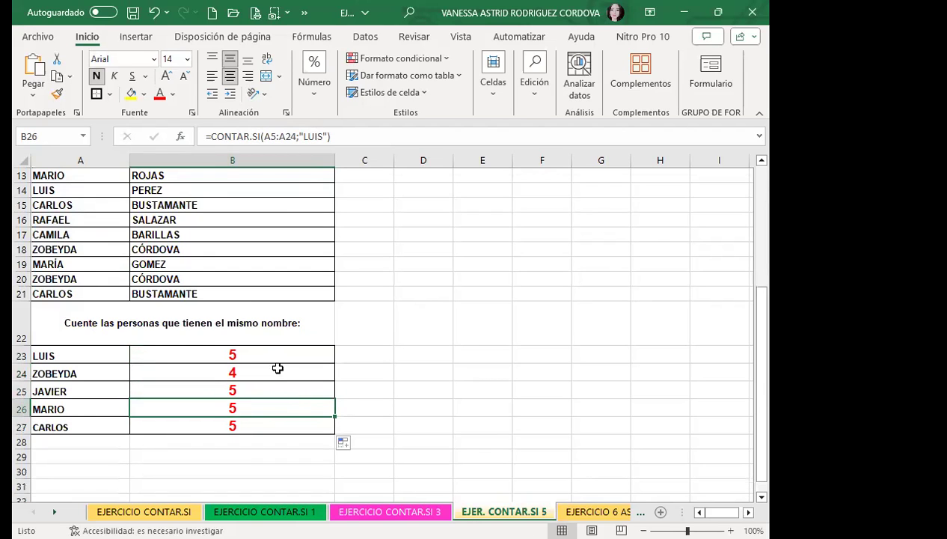
pyautogui.moveTo(253, 367); pyautogui.dragTo(249, 428)
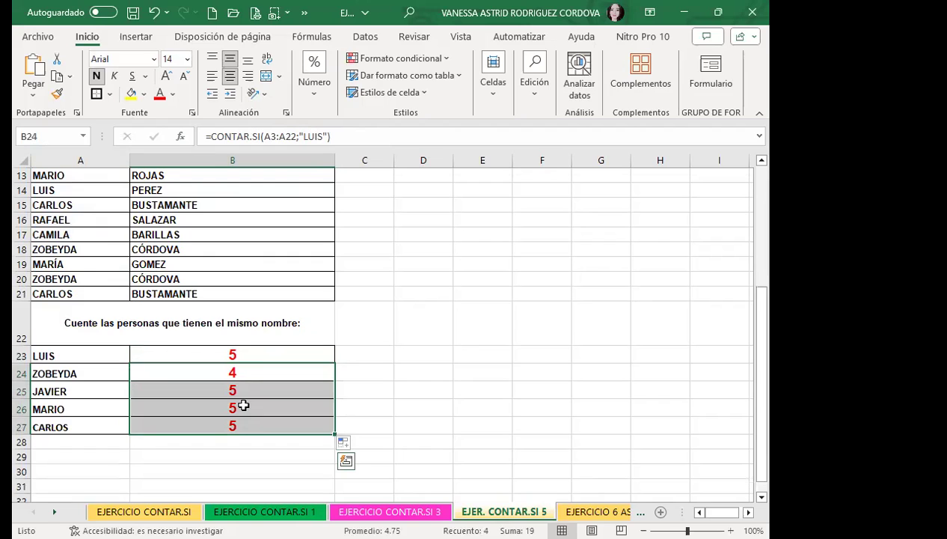
pyautogui.press('Delete')
pyautogui.doubleClick(232, 355)
# Change B23's name range to A$2:A$21 and delete the "LUIS" criterion.
pyautogui.moveTo(268, 353)
pyautogui.mouseDown()
pyautogui.moveTo(217, 353)
pyautogui.moveTo(267, 356)
pyautogui.mouseUp()
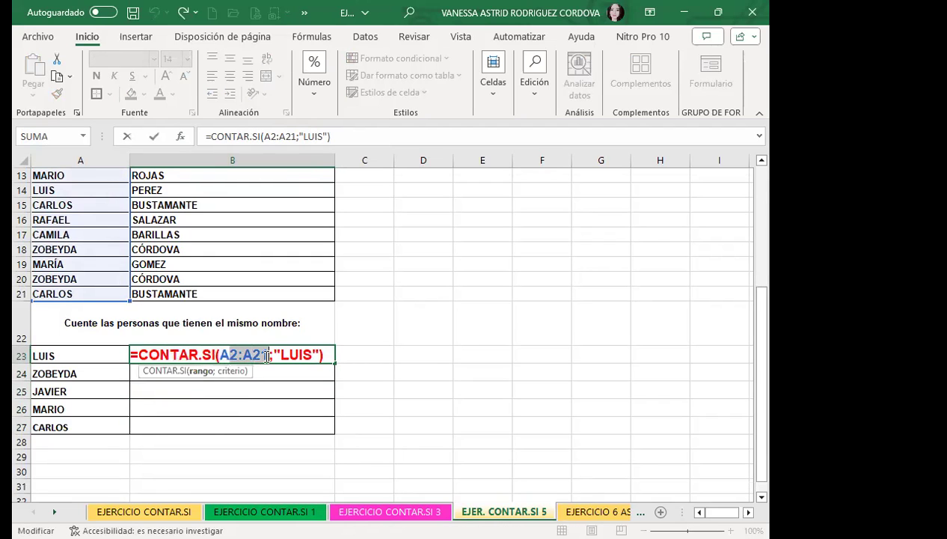
pyautogui.hotkey('ctrl', 'Return')
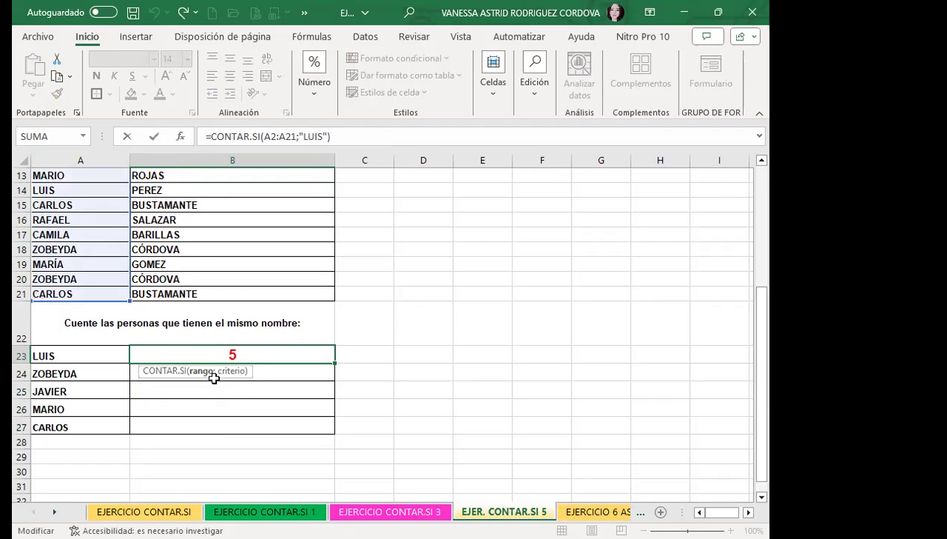
pyautogui.press('F4')
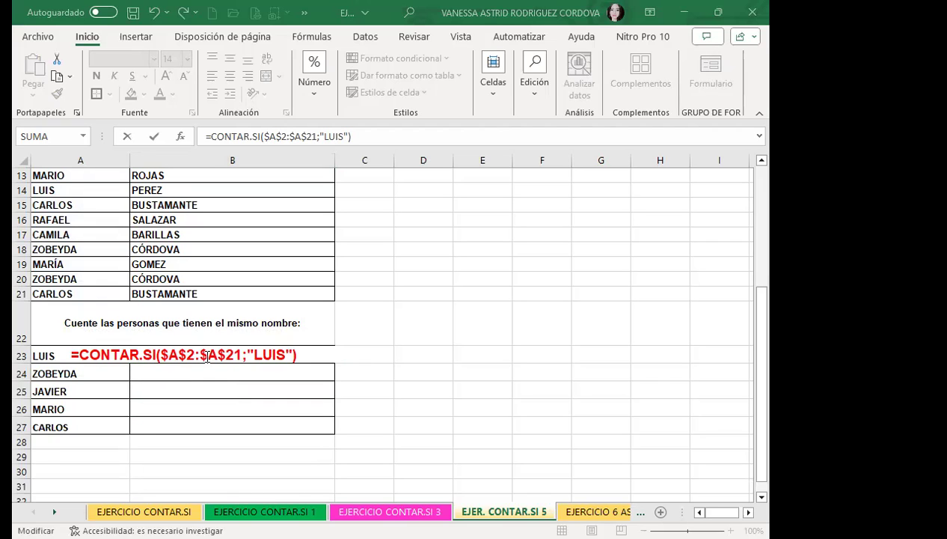
pyautogui.press('F5')
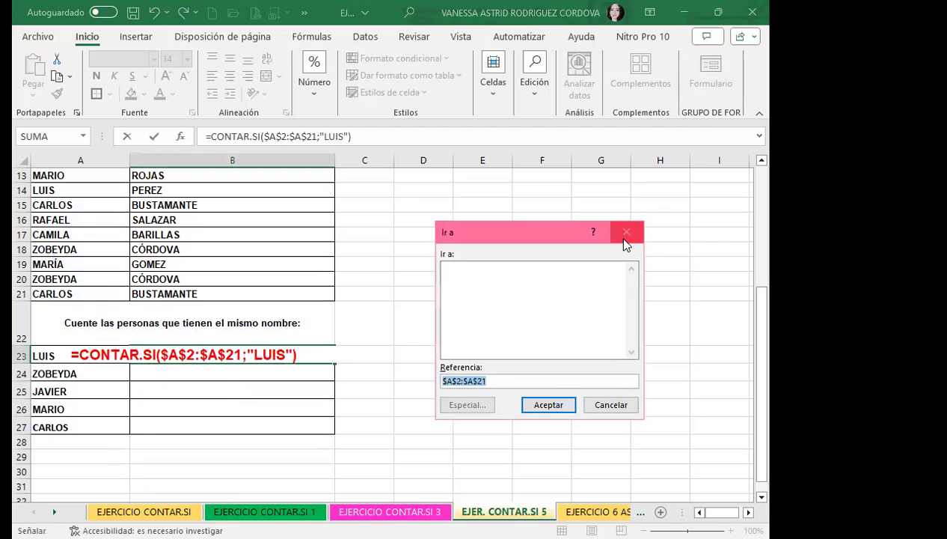
pyautogui.click(626, 233)
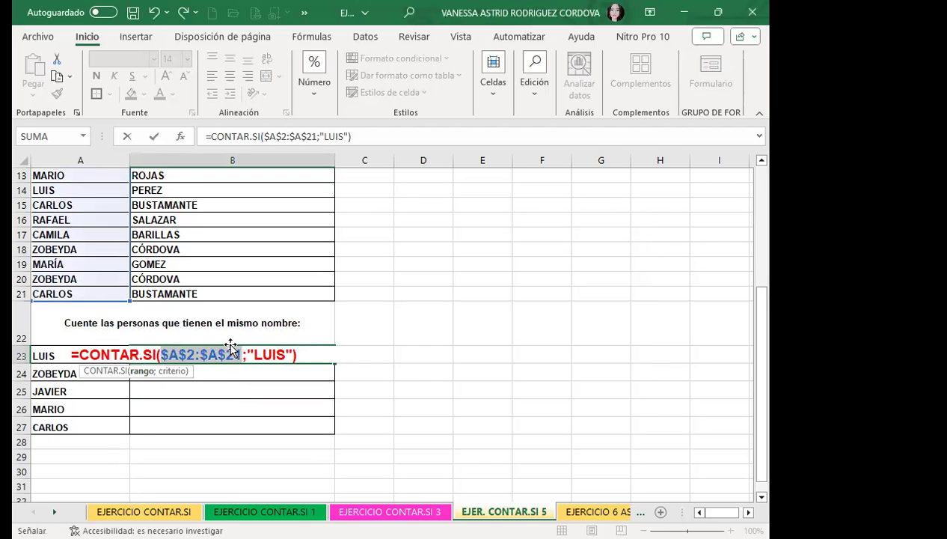
pyautogui.press('F4')
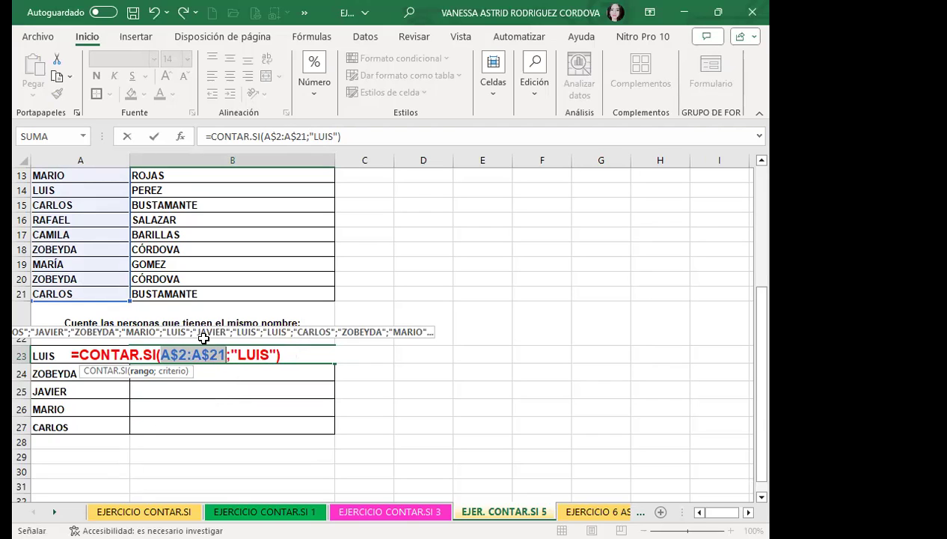
pyautogui.click(276, 354)
pyautogui.press('BackSpace')
pyautogui.press('BackSpace')
pyautogui.press('BackSpace')
pyautogui.press('BackSpace')
pyautogui.press('BackSpace')
pyautogui.press('BackSpace')
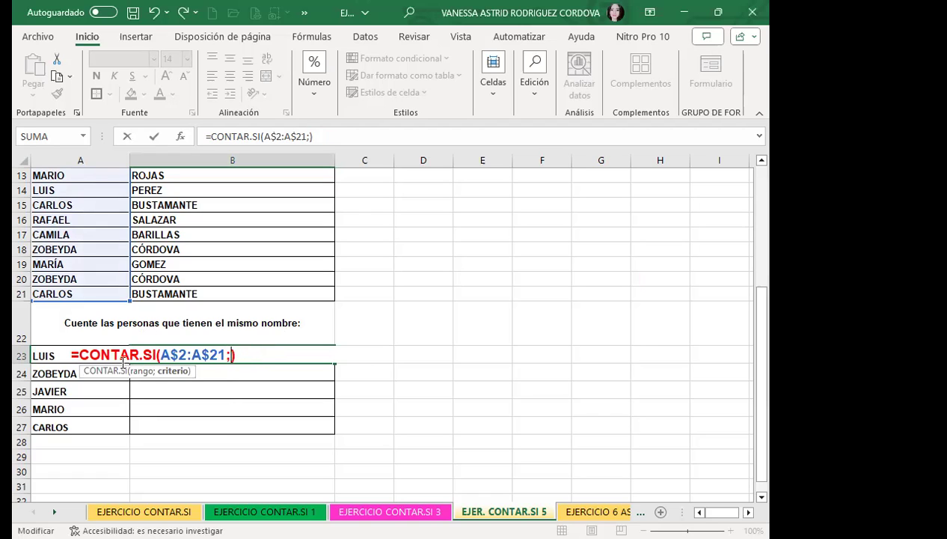
# Make B23 use a relative A23 criterion: =CONTAR.SI(A$2:A$21;A23).
pyautogui.click(44, 356)
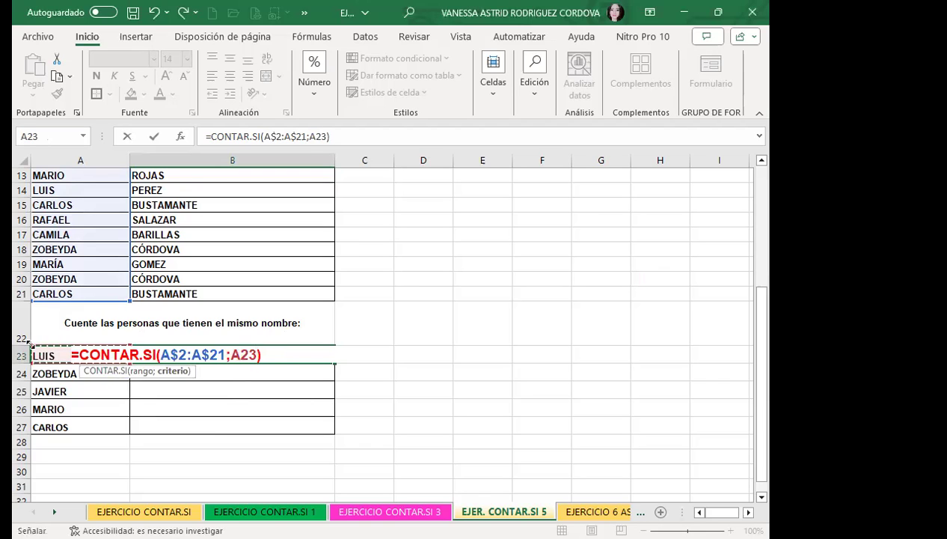
pyautogui.press('F4')
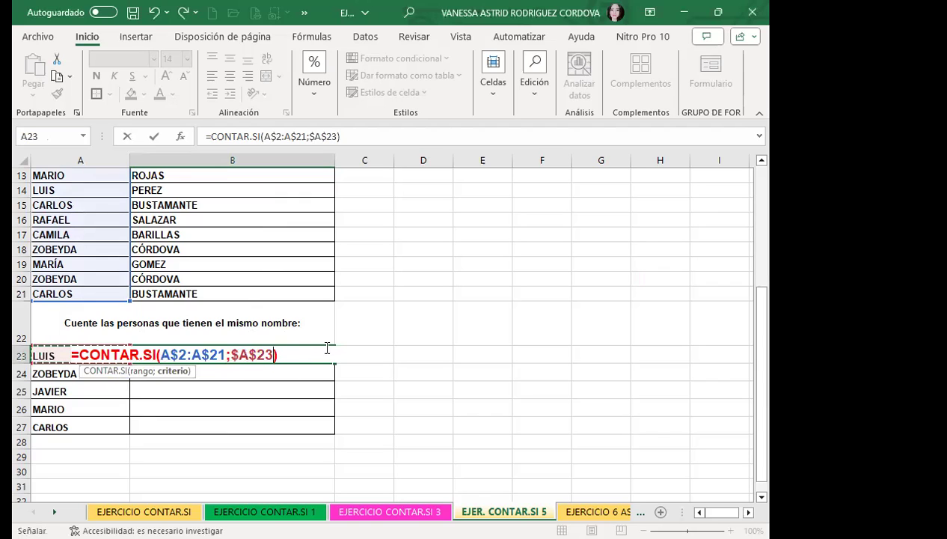
pyautogui.hotkey('ctrl', 'Return')
pyautogui.moveTo(334, 363); pyautogui.dragTo(315, 434)
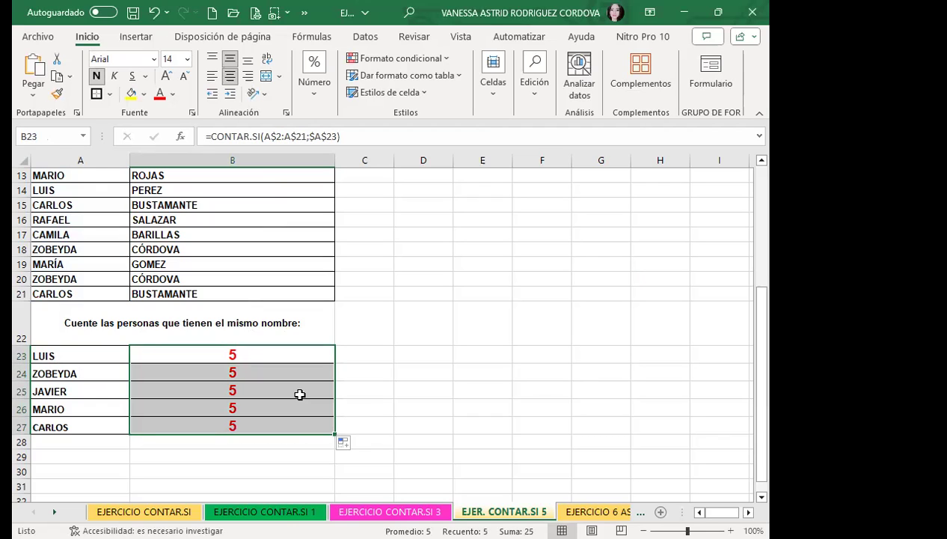
pyautogui.hotkey('ctrl', 'z')
pyautogui.doubleClick(275, 356)
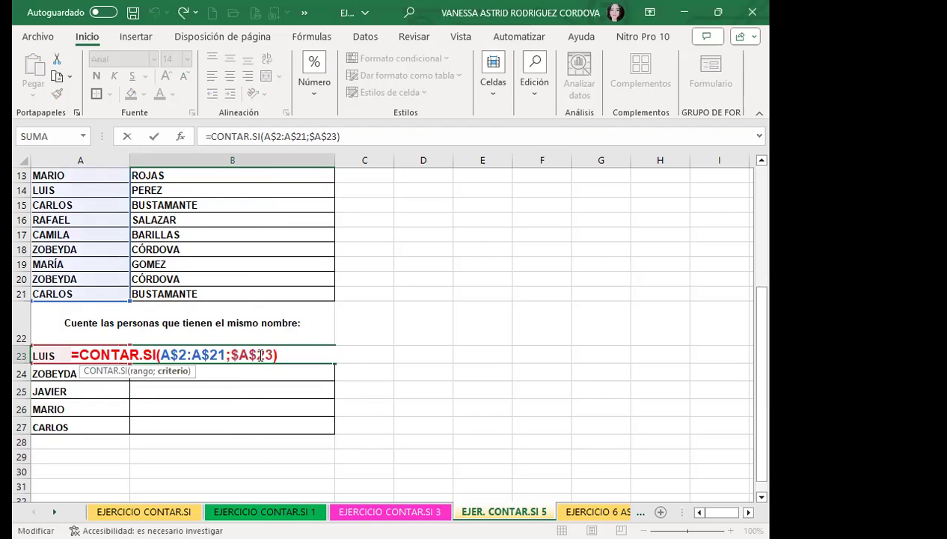
pyautogui.press('F4')
pyautogui.press('F4')
pyautogui.press('F4')
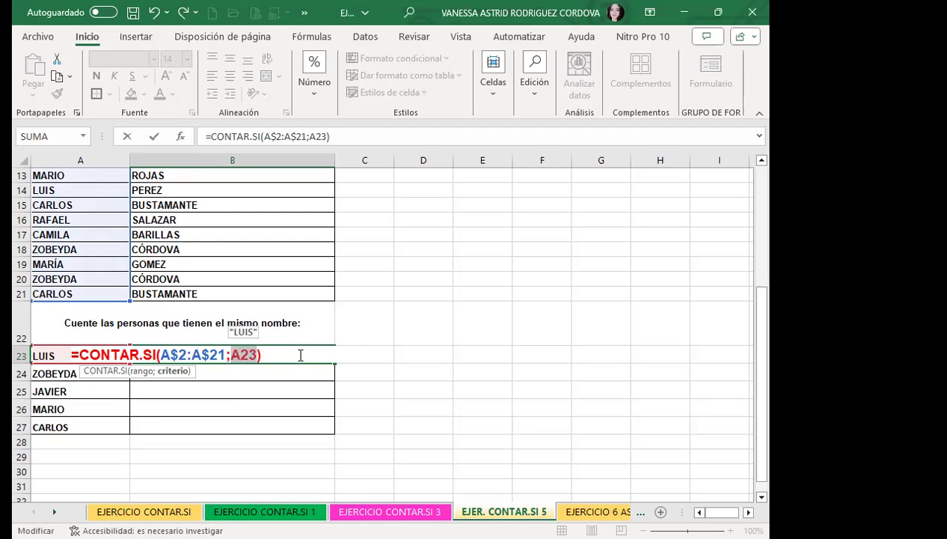
pyautogui.press('Return')
# Fill B23's formula down to B27 and compare the ZOBEYDA, LUIS and CARLOS formulas.
pyautogui.click(254, 356)
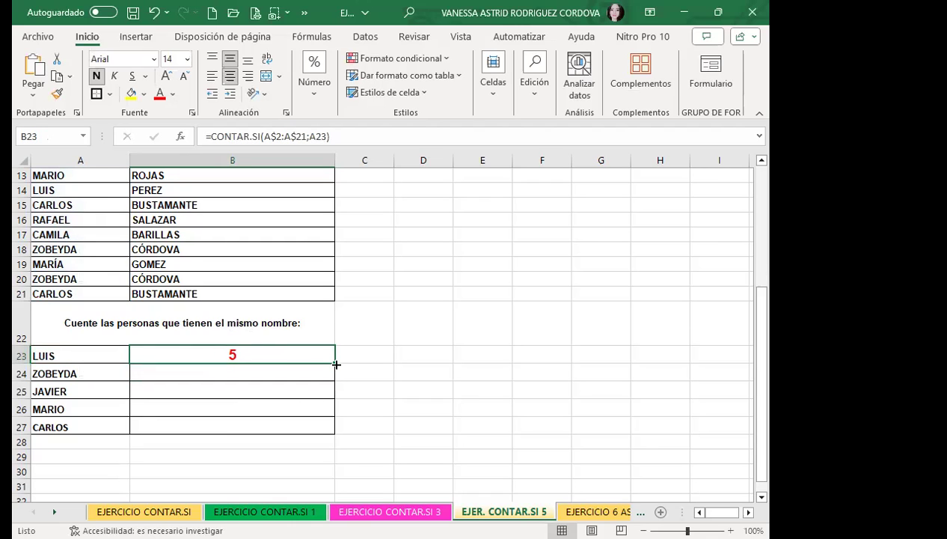
pyautogui.moveTo(336, 365); pyautogui.dragTo(334, 434)
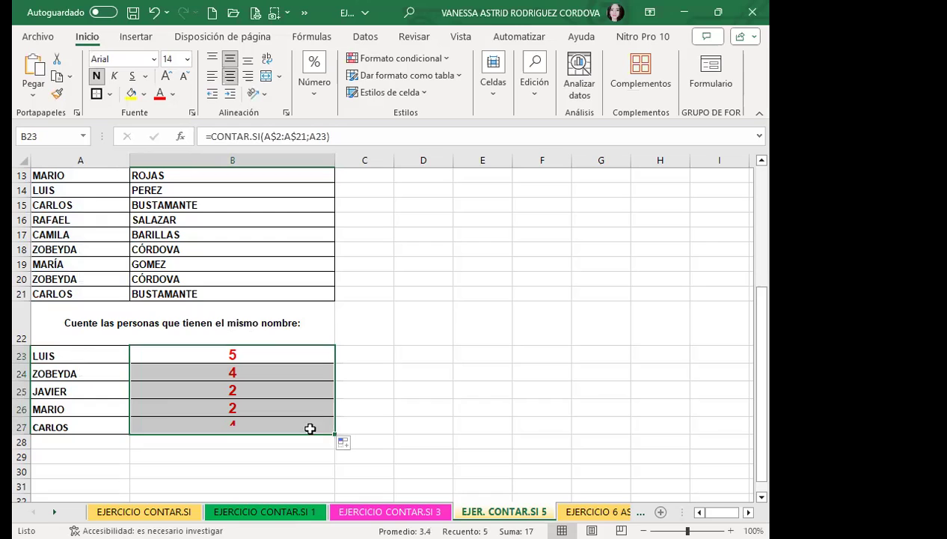
pyautogui.click(165, 372)
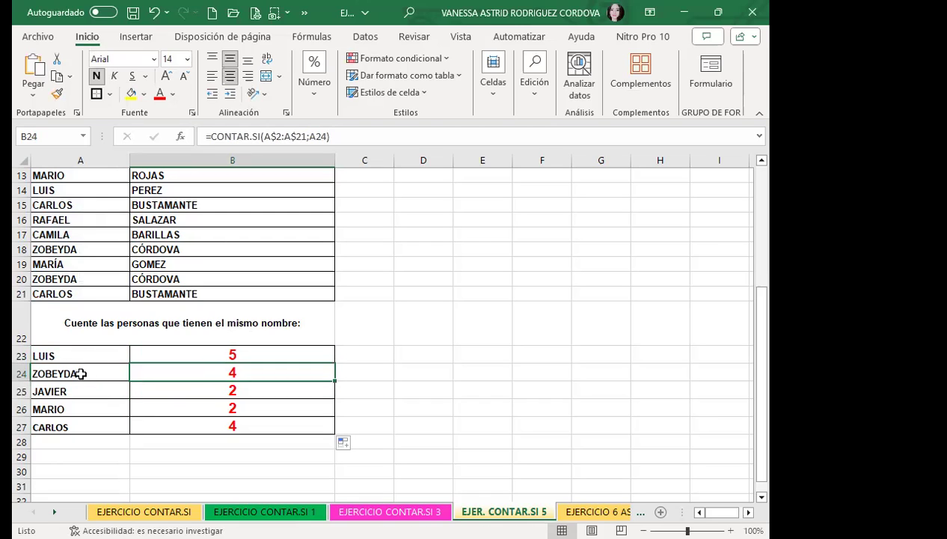
pyautogui.click(240, 353)
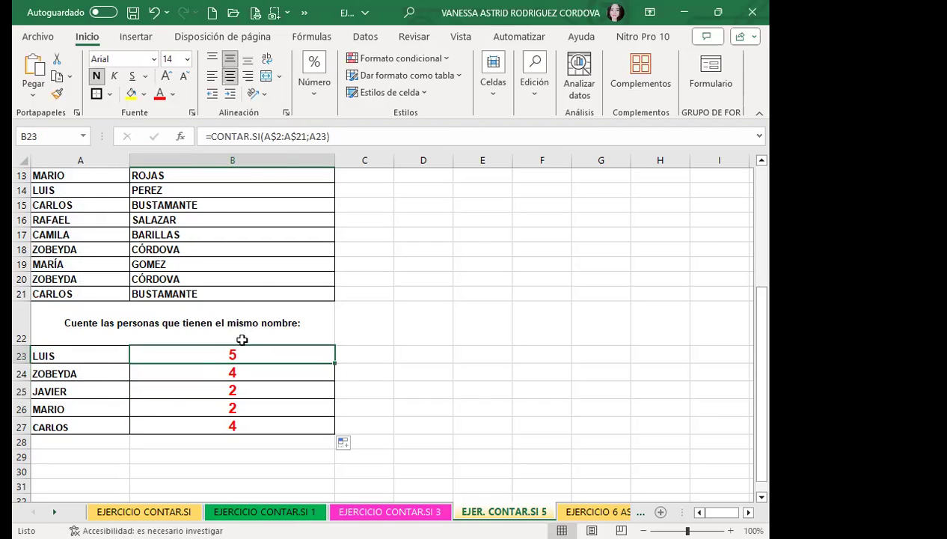
pyautogui.click(228, 423)
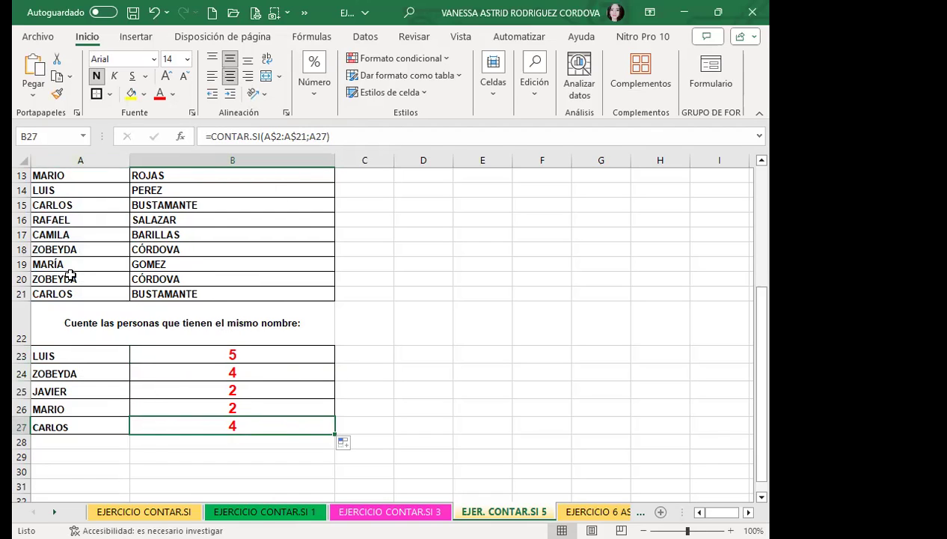
pyautogui.scroll(3, 57, 193)
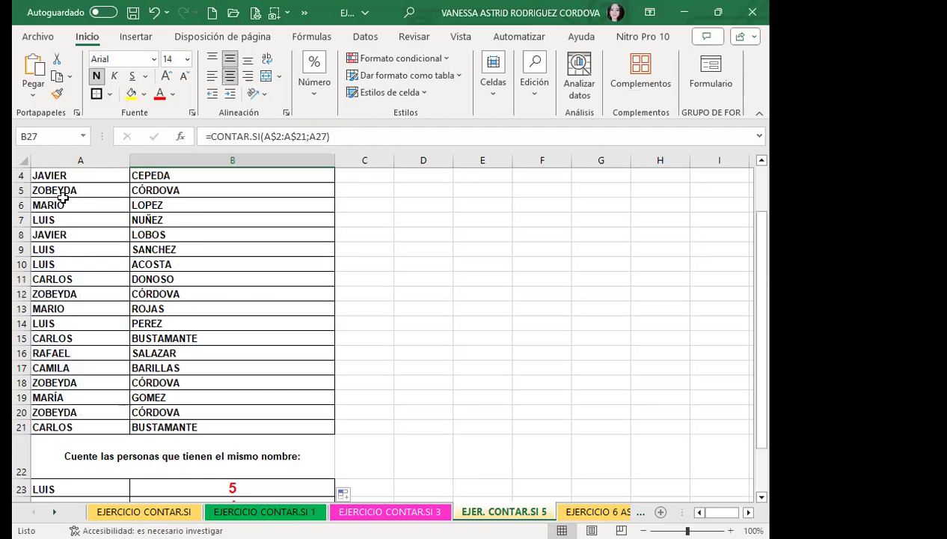
pyautogui.scroll(1, 60, 196)
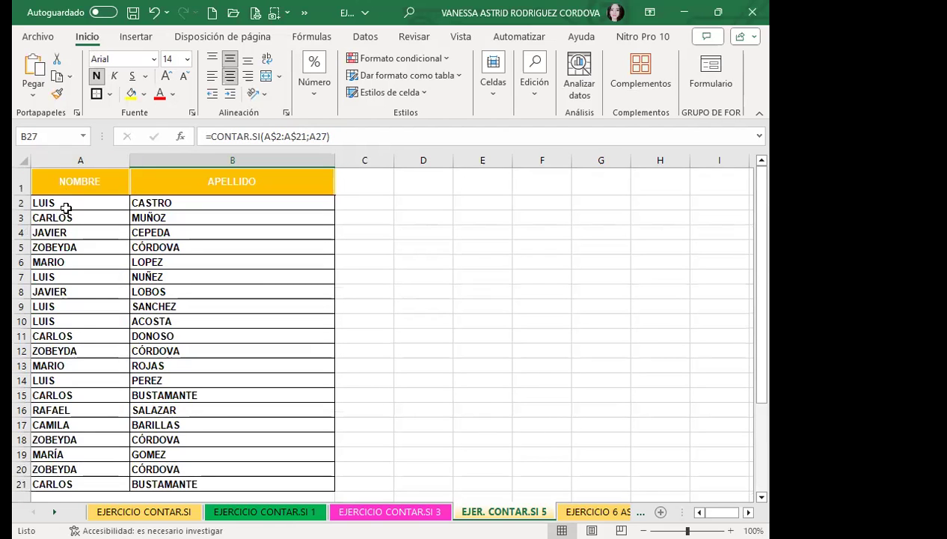
pyautogui.scroll(-4, 68, 310)
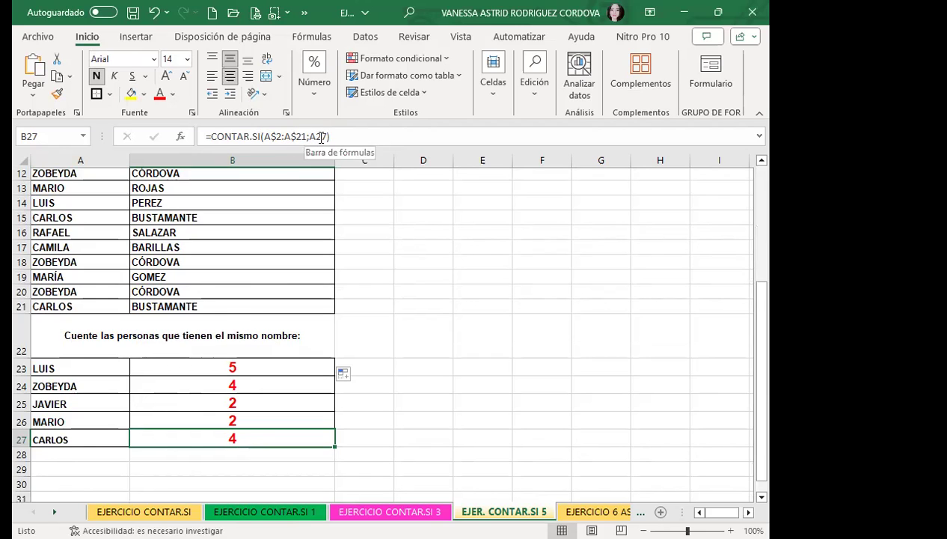
pyautogui.click(320, 136)
pyautogui.click(320, 136)
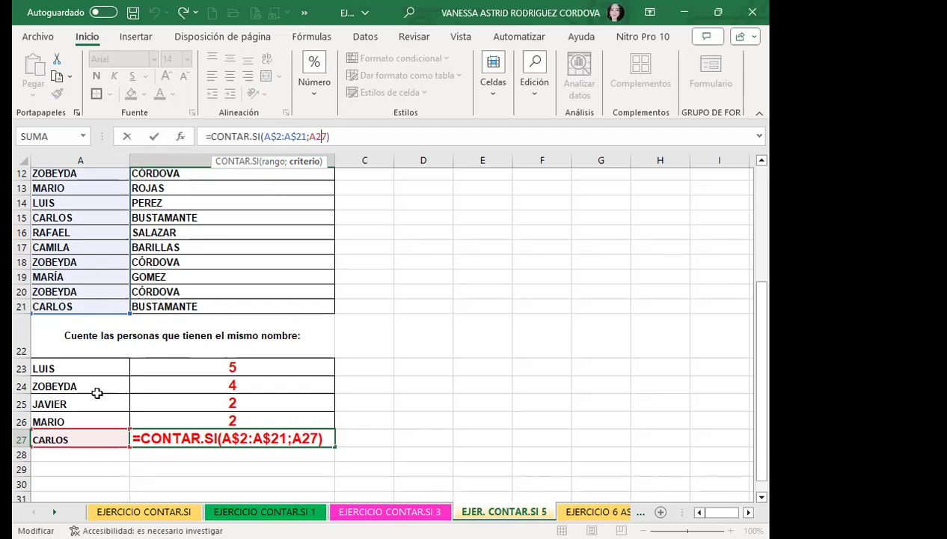
pyautogui.scroll(3, 93, 240)
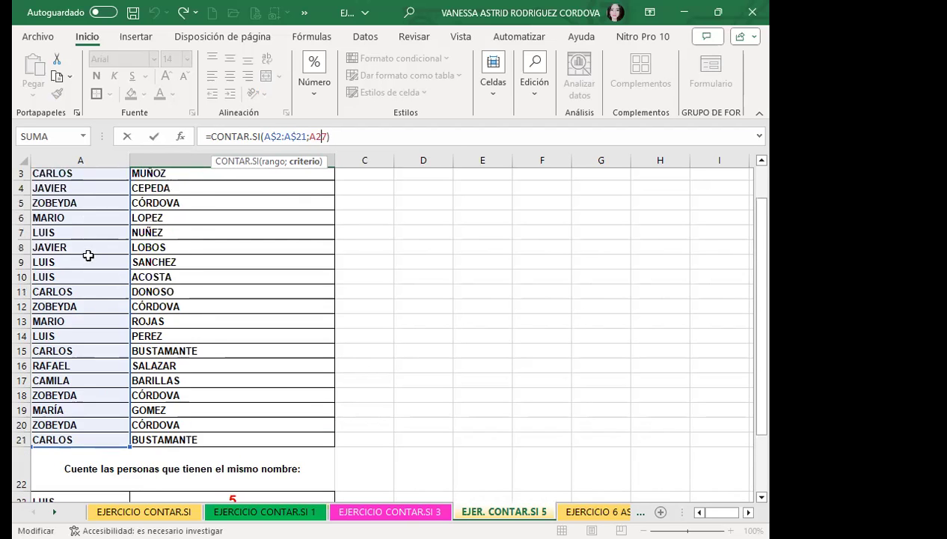
pyautogui.scroll(-3, 91, 254)
pyautogui.scroll(-2, 91, 270)
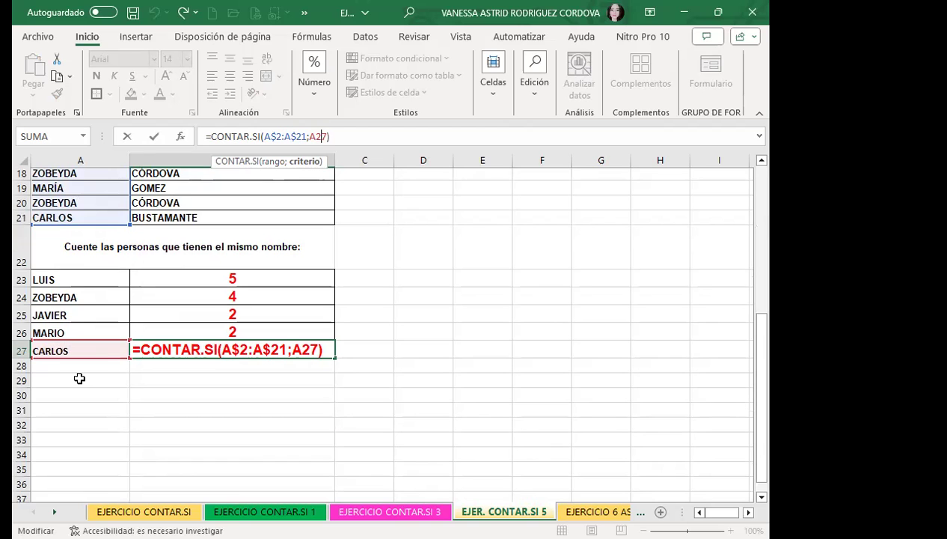
pyautogui.click(274, 281)
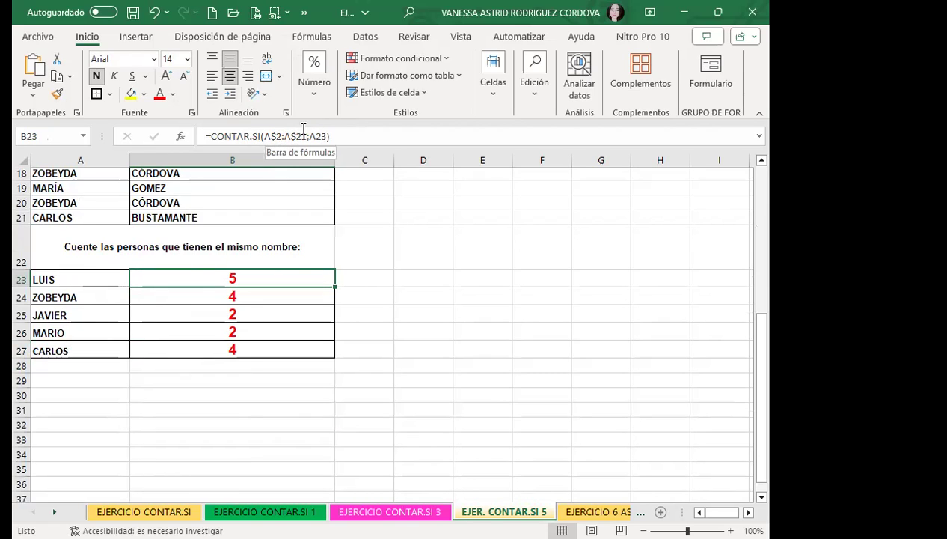
pyautogui.click(79, 273)
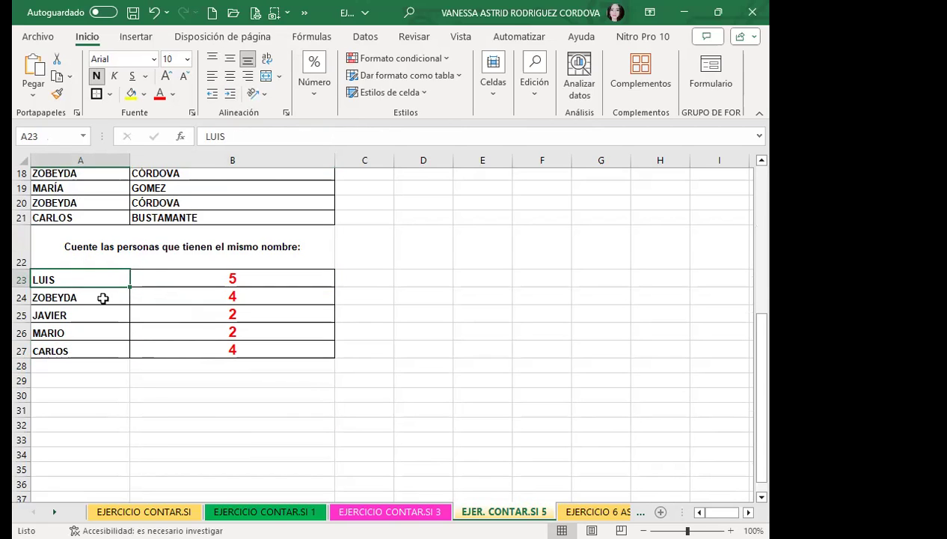
pyautogui.write('MARIO')
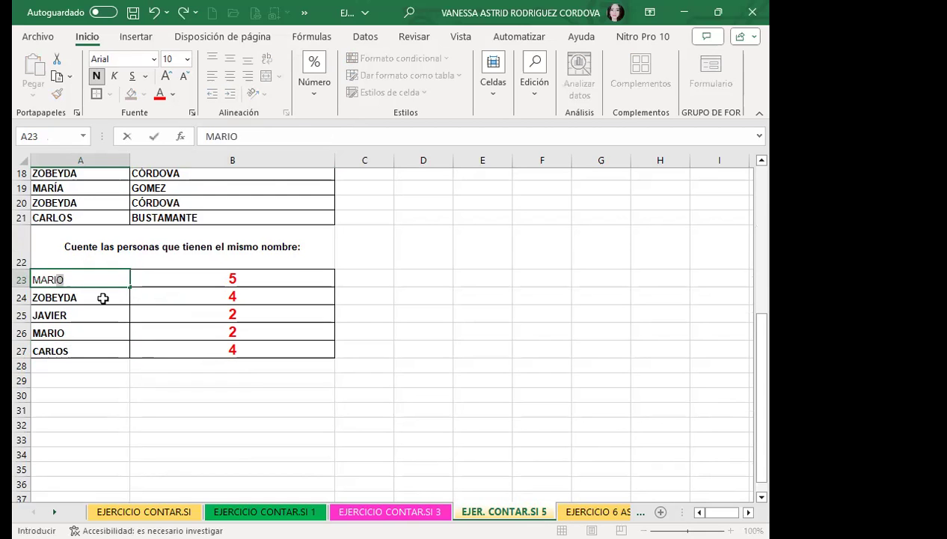
pyautogui.press('BackSpace')
pyautogui.write('ÍA')
pyautogui.press('Return')
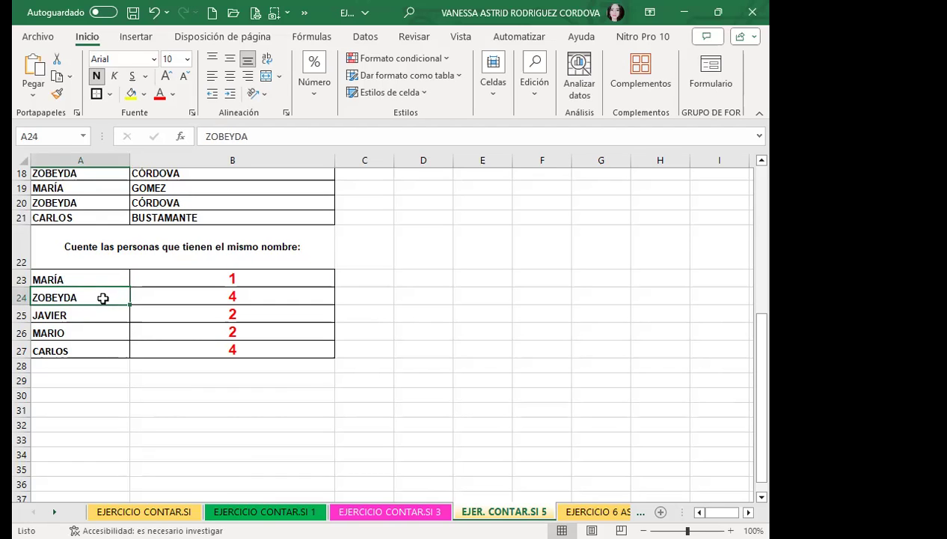
pyautogui.hotkey('ctrl', 'z')
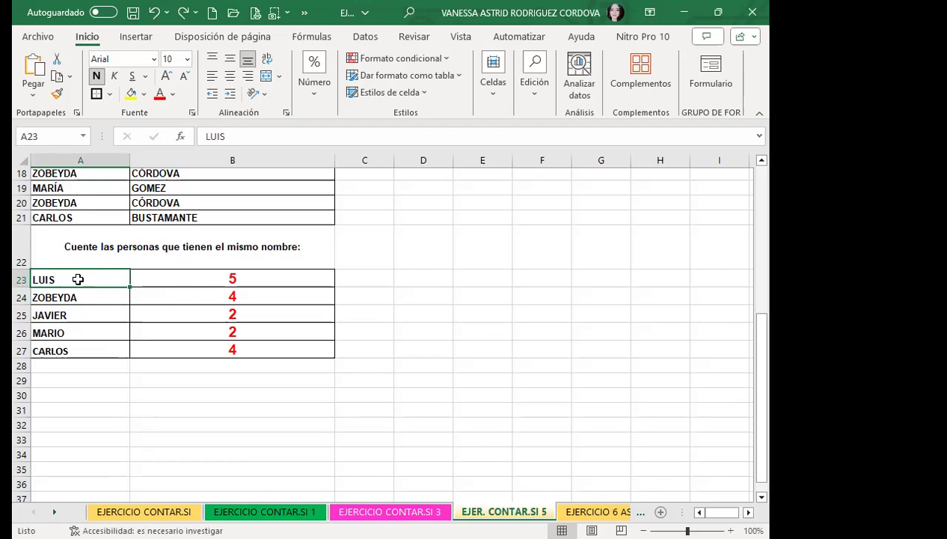
# Review the names in A24:A27, then move to the EJERCICIO 6 AST sheet.
pyautogui.click(61, 297)
pyautogui.click(69, 317)
pyautogui.click(76, 332)
pyautogui.click(81, 351)
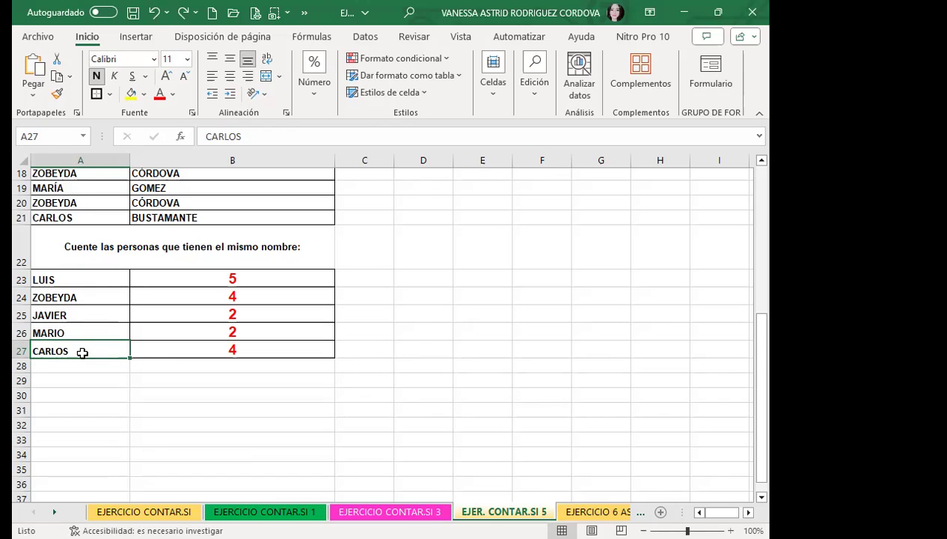
pyautogui.click(95, 318)
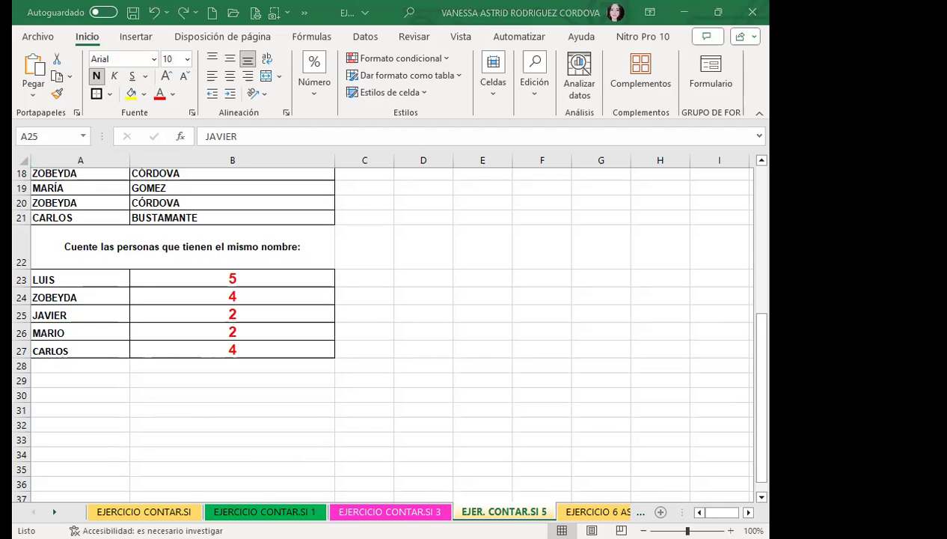
pyautogui.hotkey('ctrl', 'pagedown')
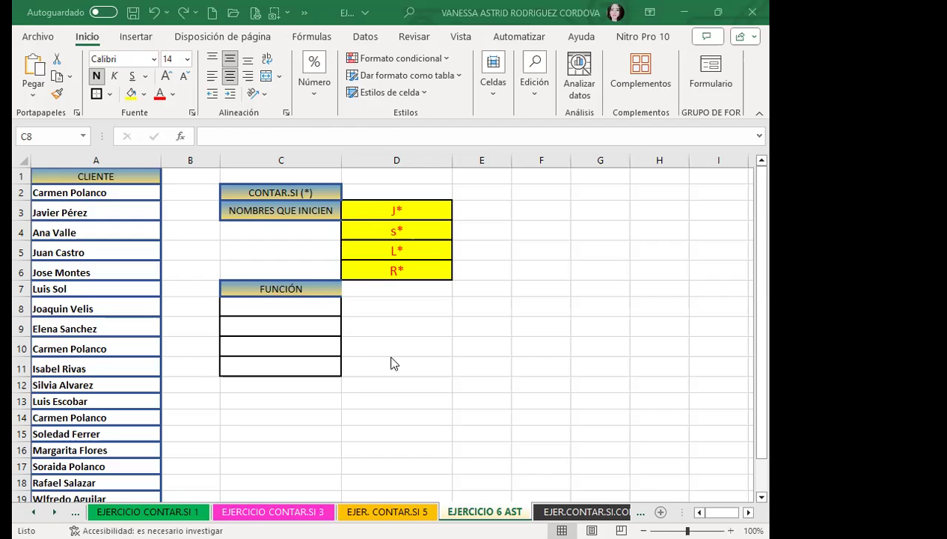
# Enter =CONTAR.SI($A$2:$A$20;D3) in C8 to count names starting with J, giving 4.
pyautogui.click(267, 306)
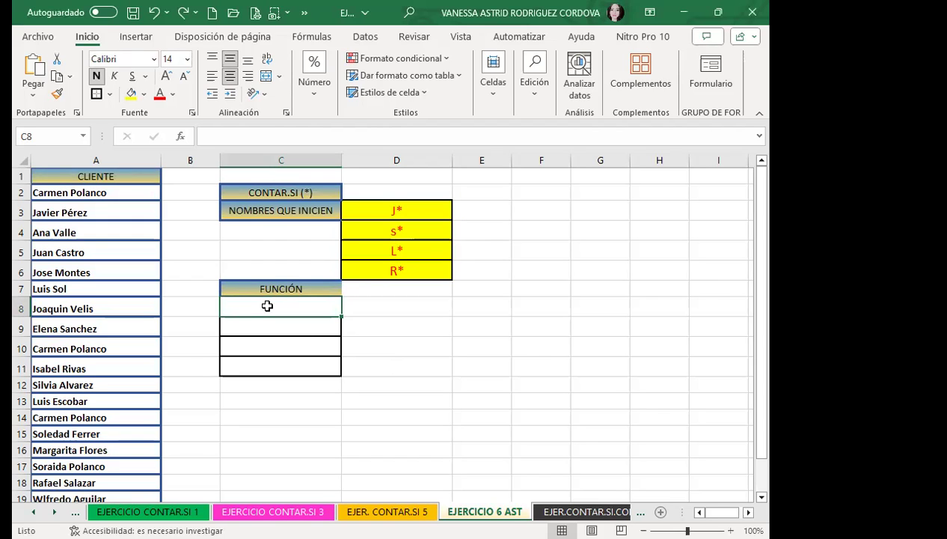
pyautogui.write('=CONTAR')
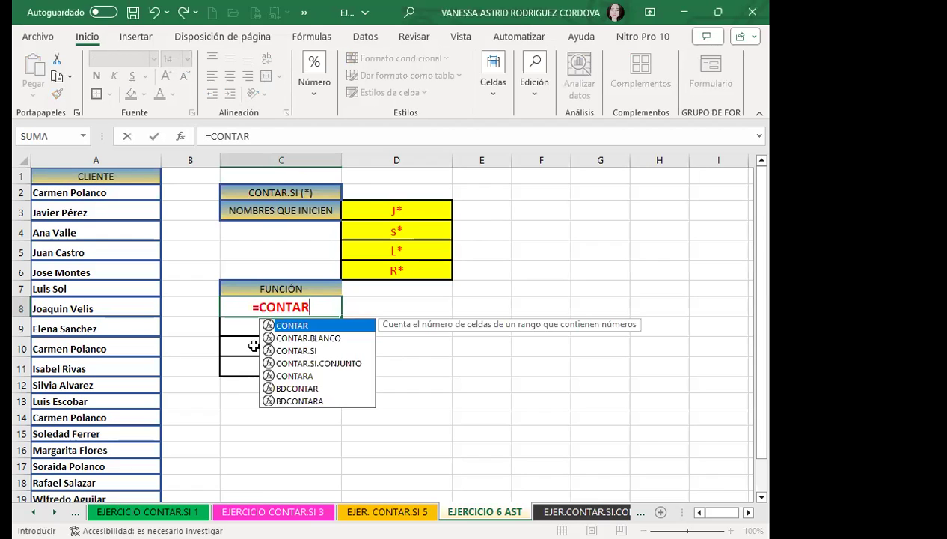
pyautogui.click(301, 352)
pyautogui.doubleClick(301, 352)
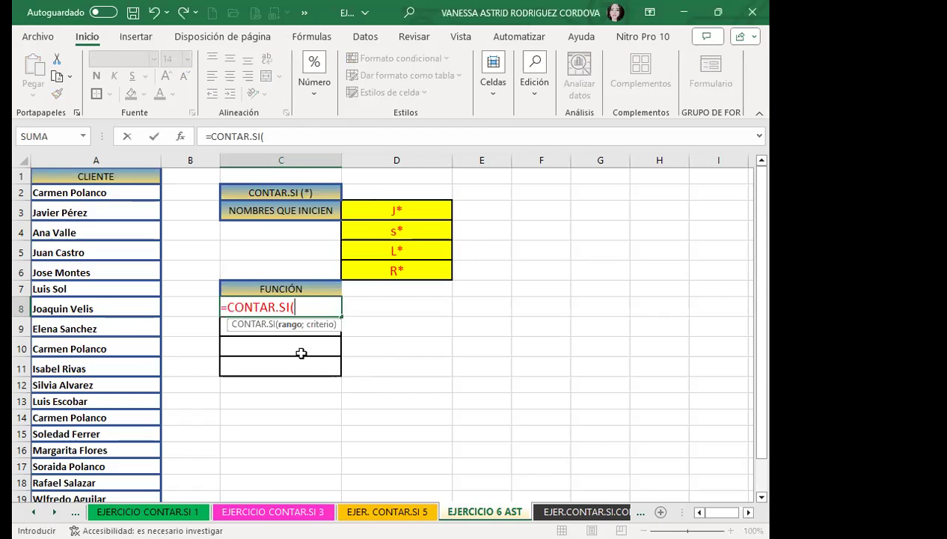
pyautogui.click(98, 191)
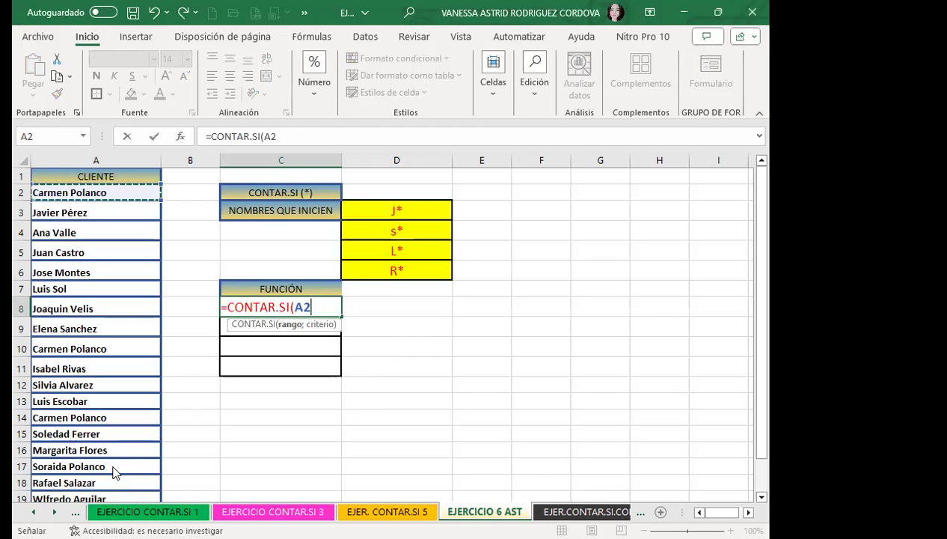
pyautogui.write(':A20')
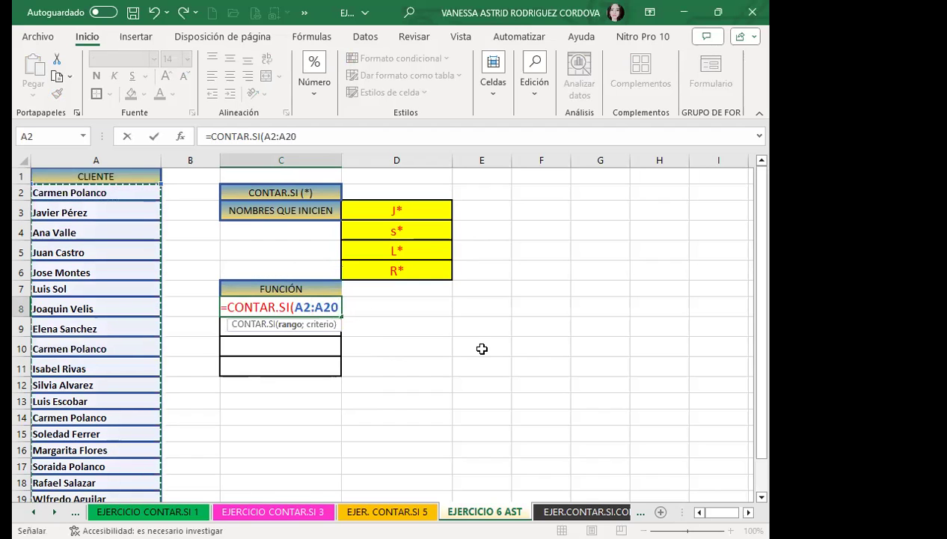
pyautogui.press('F4')
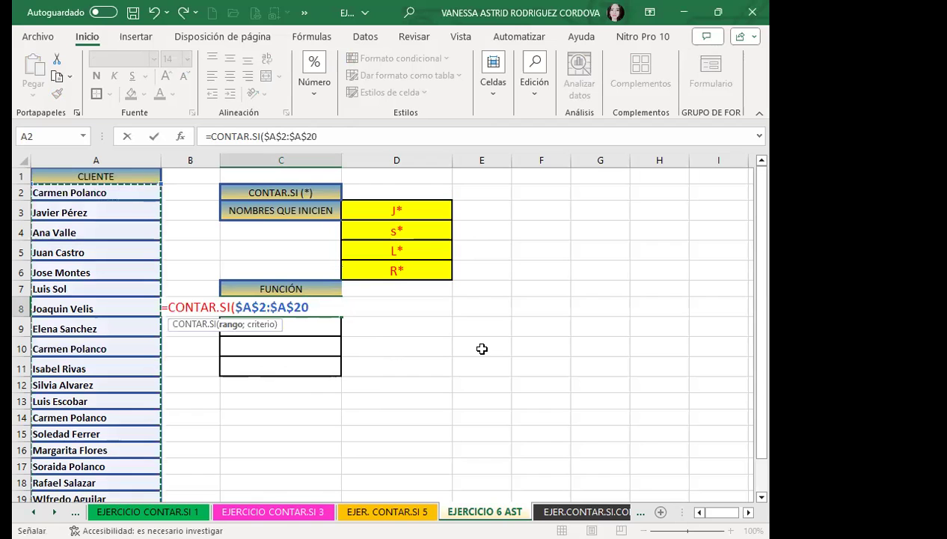
pyautogui.write(';')
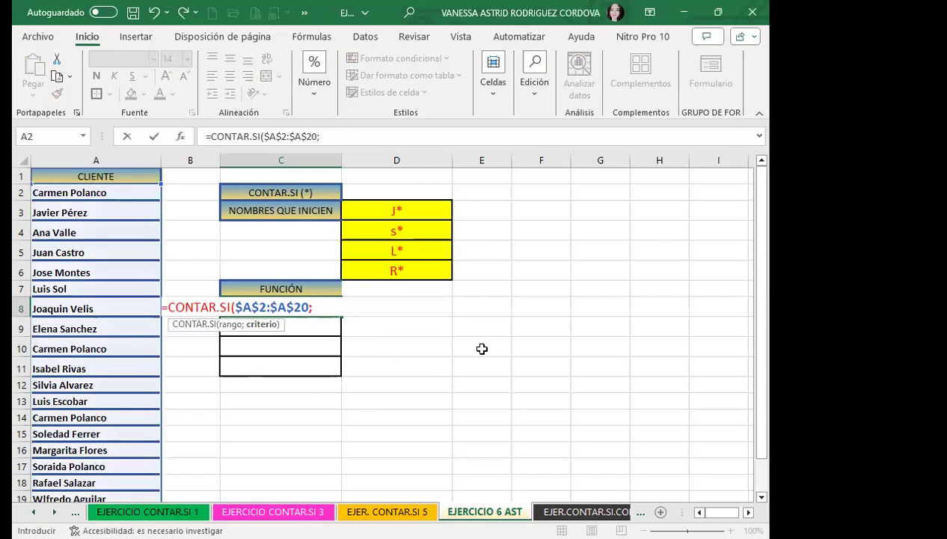
pyautogui.click(433, 211)
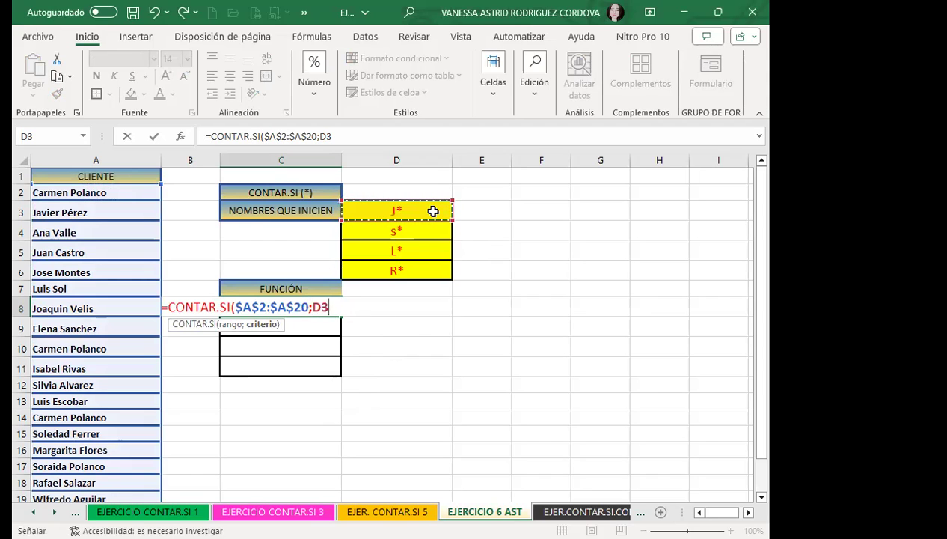
pyautogui.write(')')
pyautogui.press('Return')
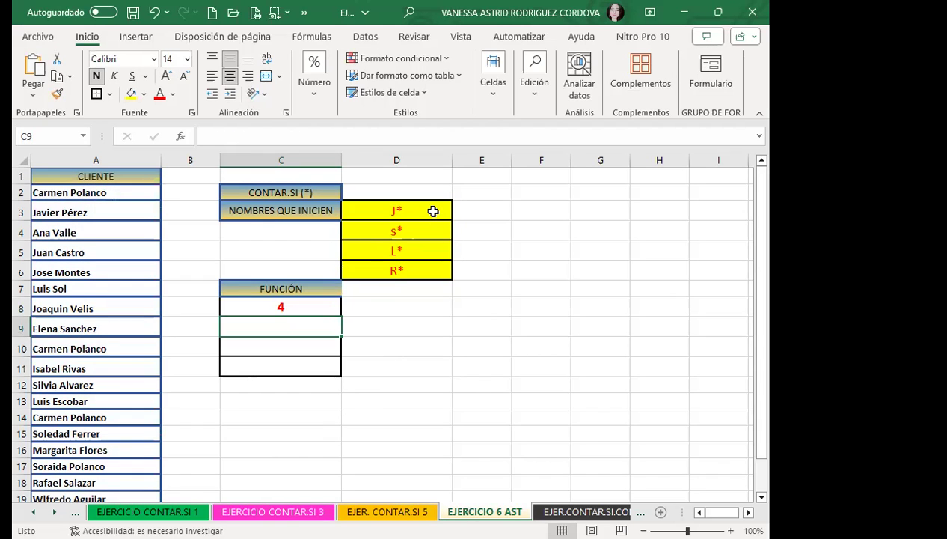
# Check the four client names starting with J in the list.
pyautogui.click(60, 213)
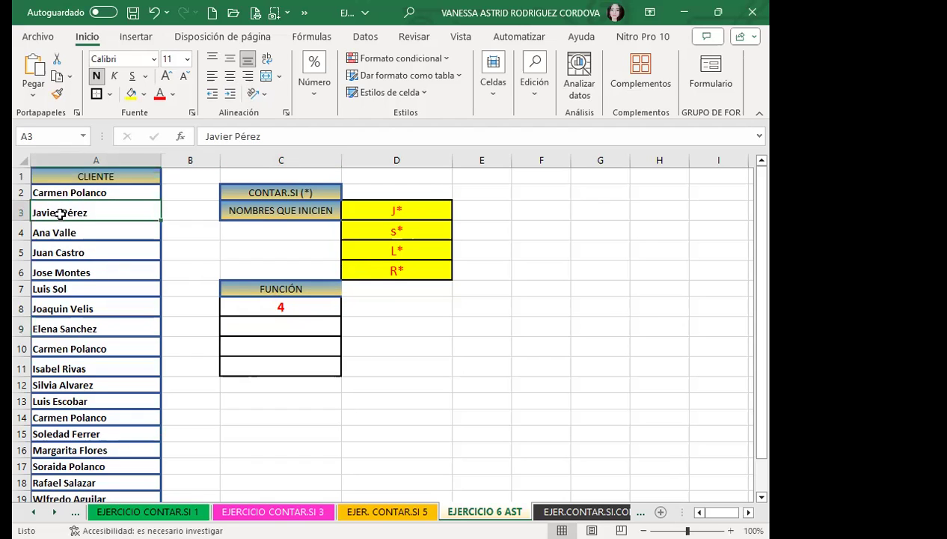
pyautogui.scroll(-2, 60, 213)
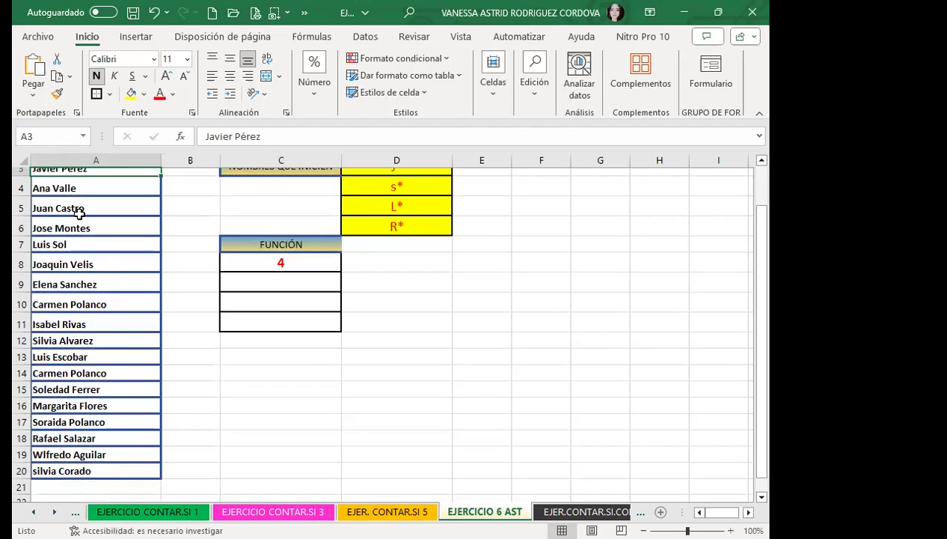
pyautogui.click(79, 212)
pyautogui.click(78, 225)
pyautogui.click(55, 270)
pyautogui.scroll(-1, 89, 422)
pyautogui.scroll(-1, 91, 421)
pyautogui.scroll(2, 90, 421)
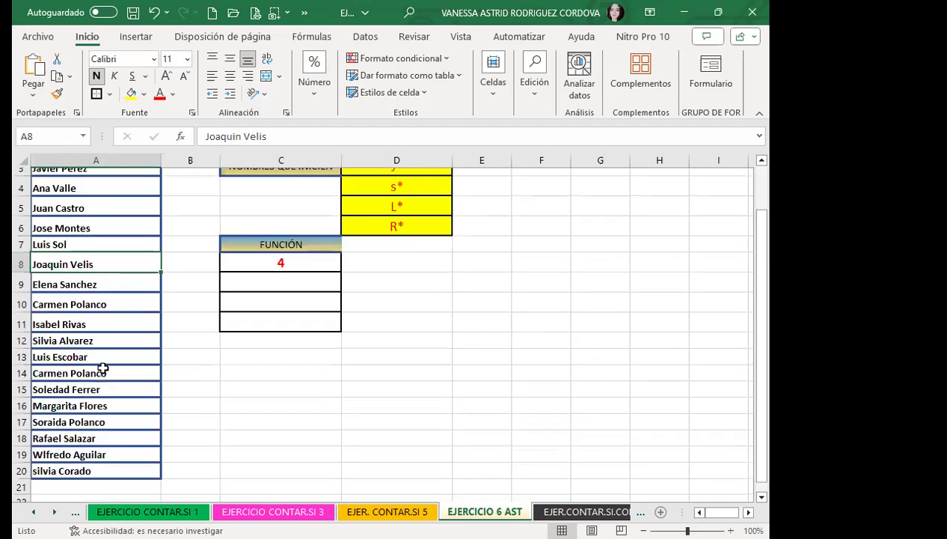
pyautogui.scroll(1, 103, 368)
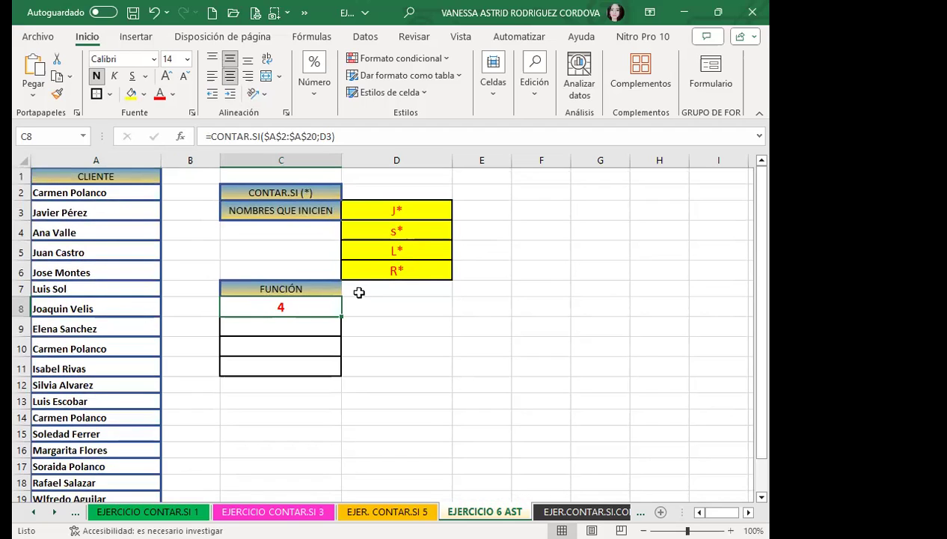
# Copy the C8 CONTAR.SI formula down to C11 and verify the C10 and C11 criterion references.
pyautogui.moveTo(343, 319); pyautogui.dragTo(343, 372)
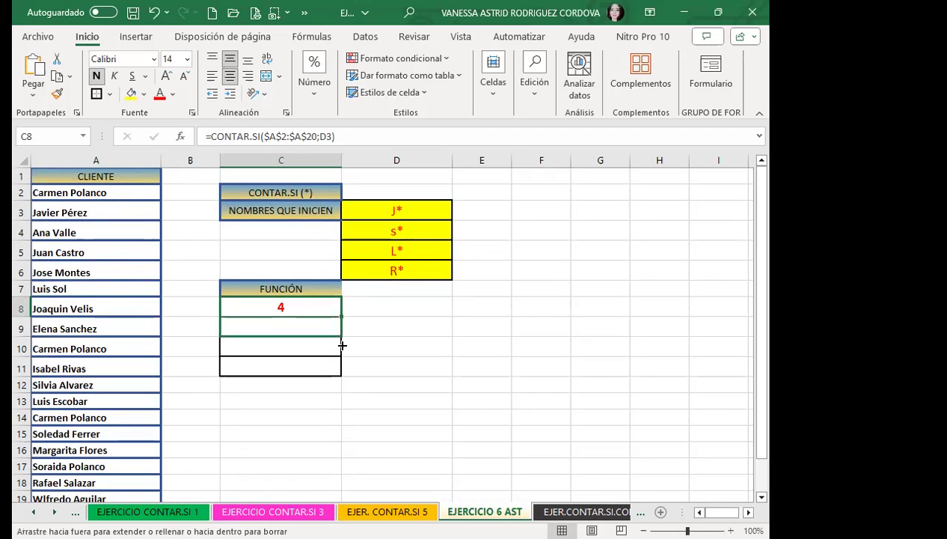
pyautogui.click(297, 345)
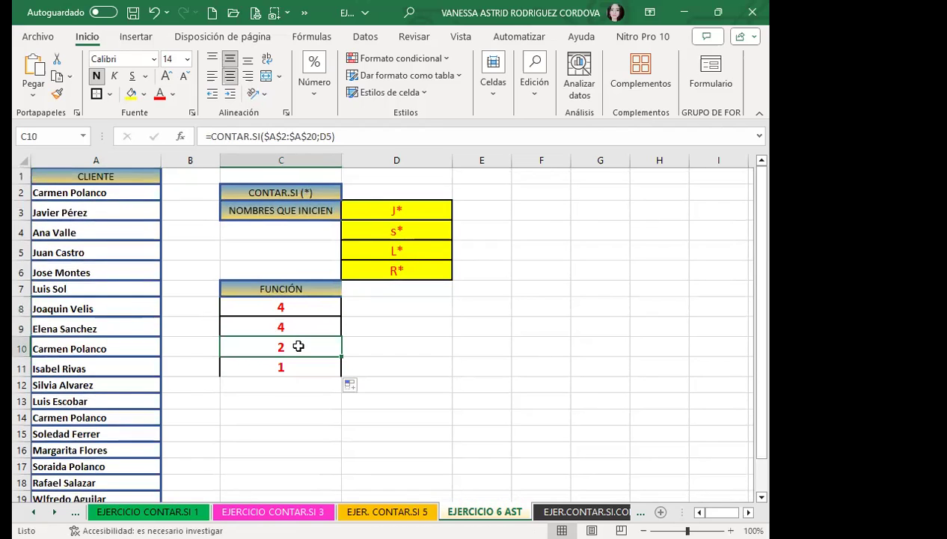
pyautogui.click(289, 361)
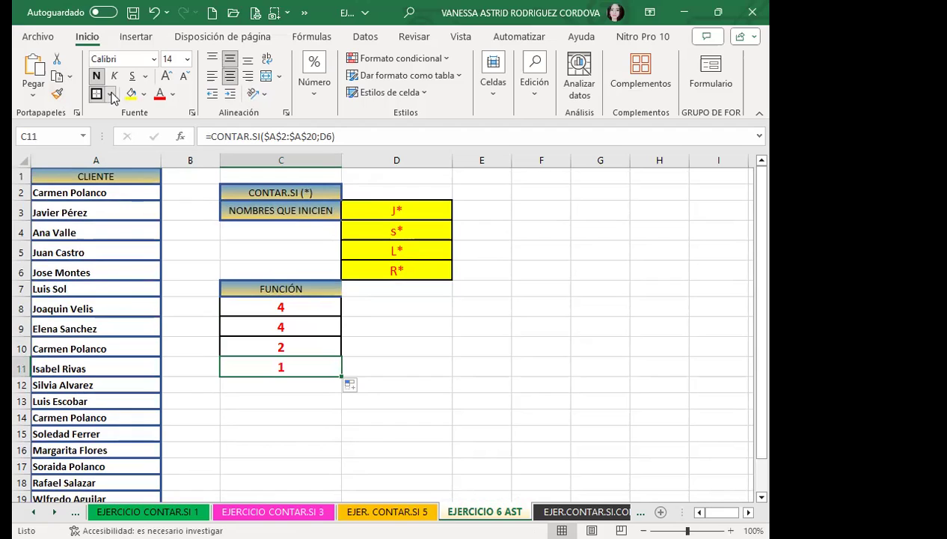
pyautogui.click(290, 377)
pyautogui.click(290, 364)
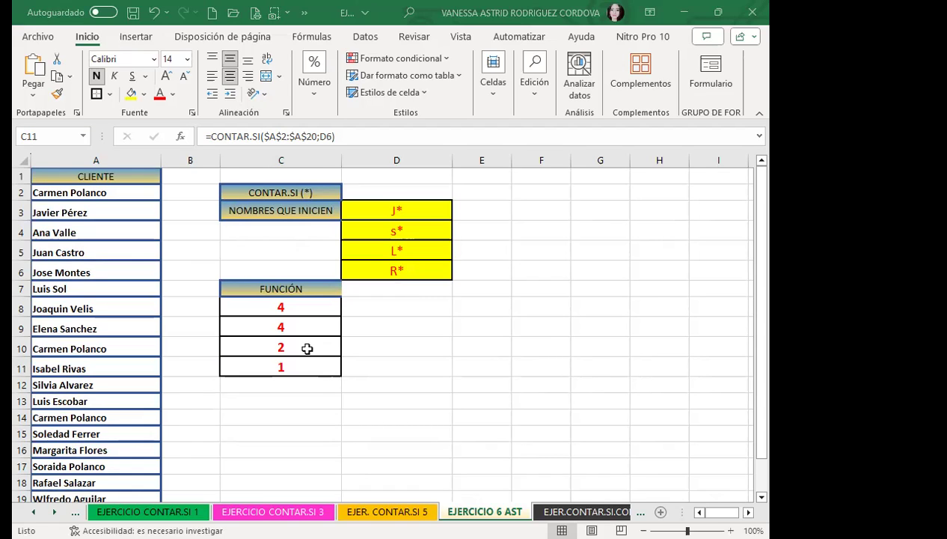
pyautogui.press('F2')
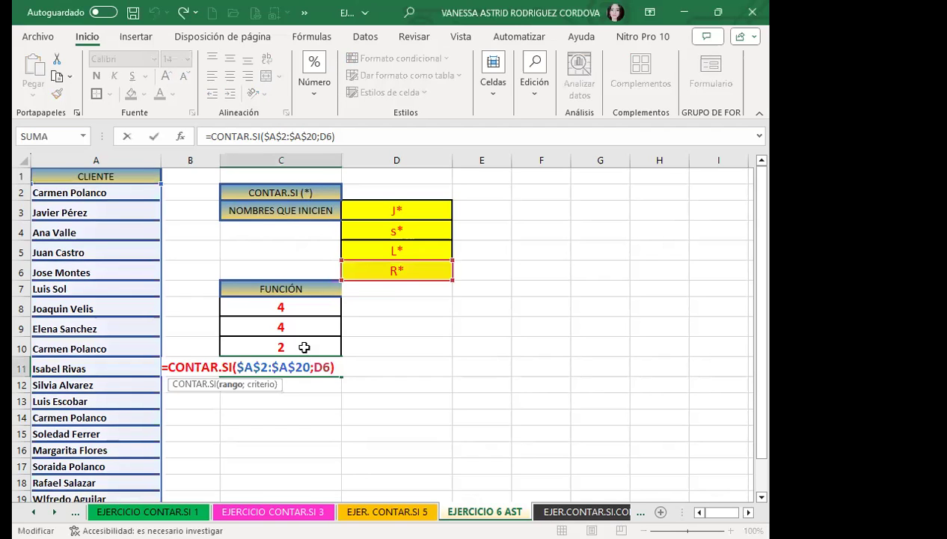
pyautogui.press('Return')
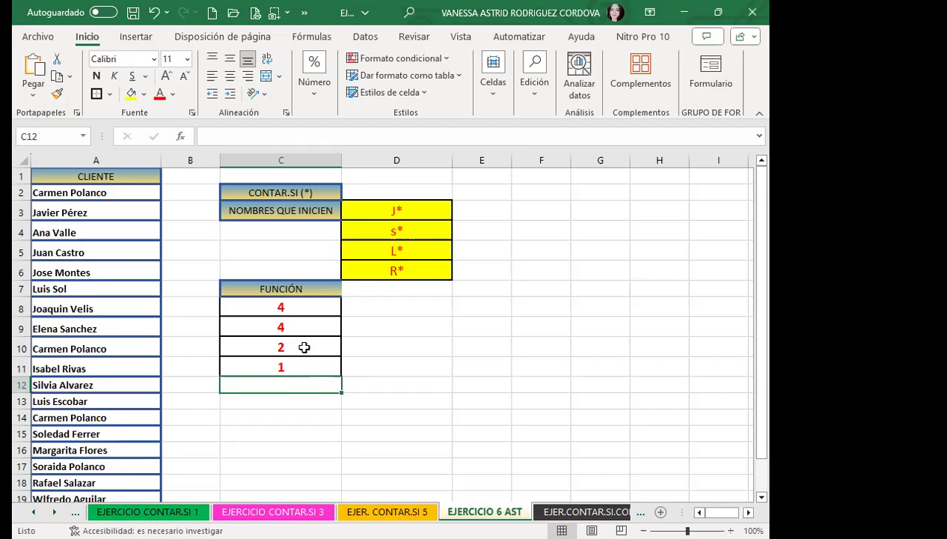
pyautogui.click(308, 327)
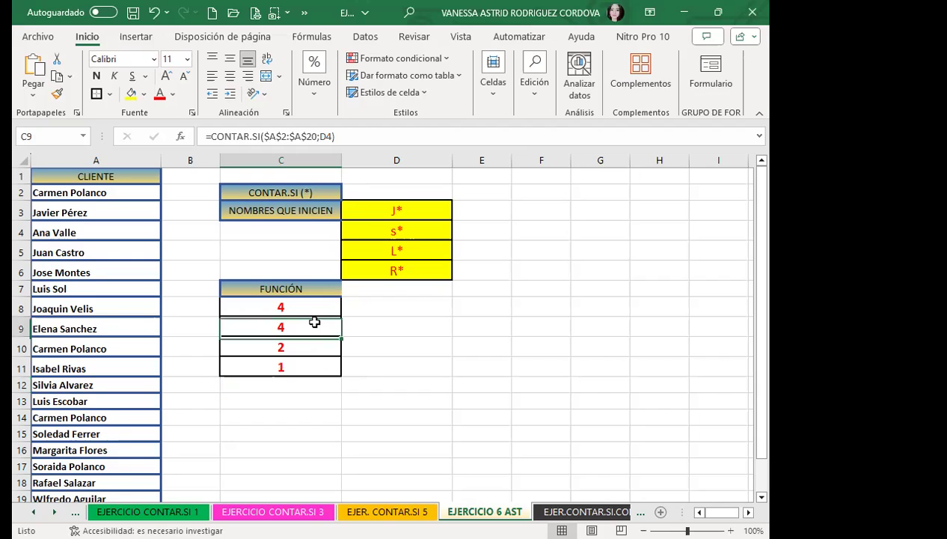
pyautogui.click(297, 306)
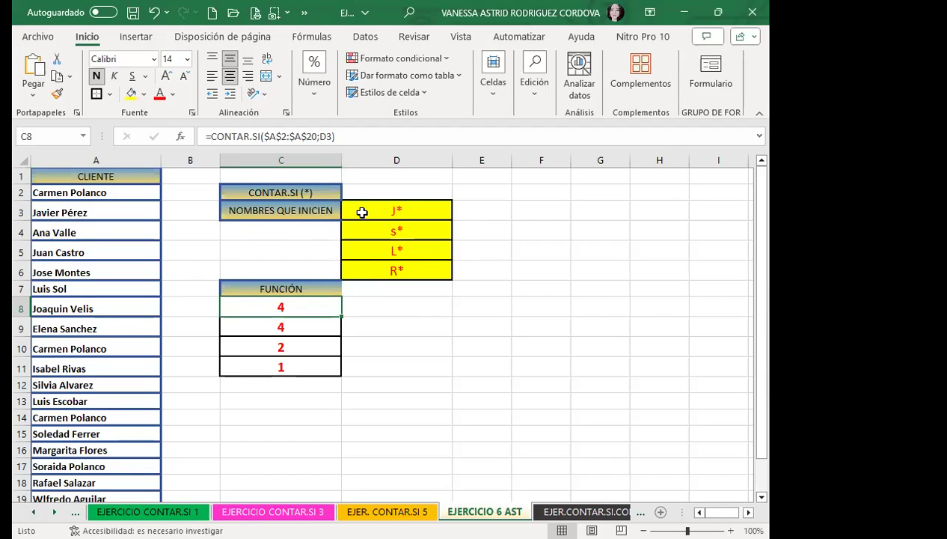
pyautogui.click(84, 213)
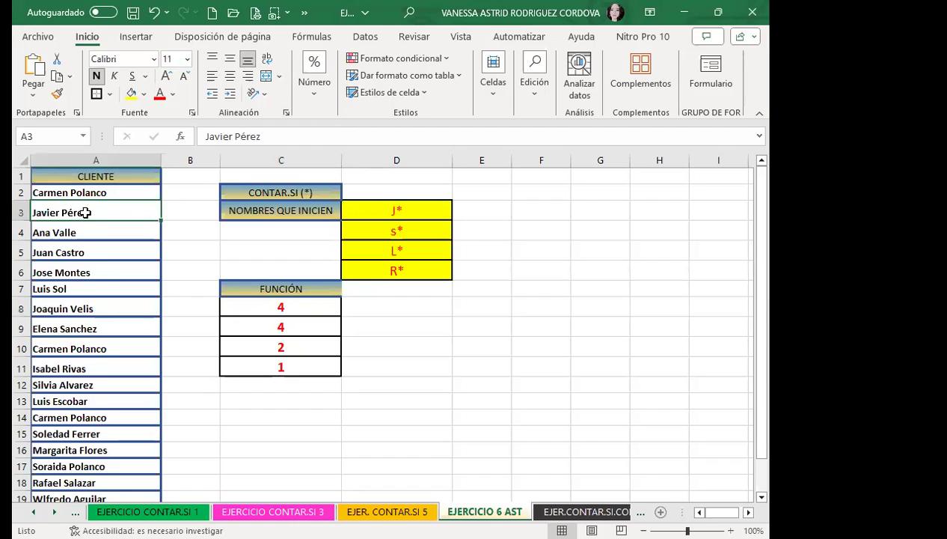
pyautogui.click(78, 252)
pyautogui.click(87, 273)
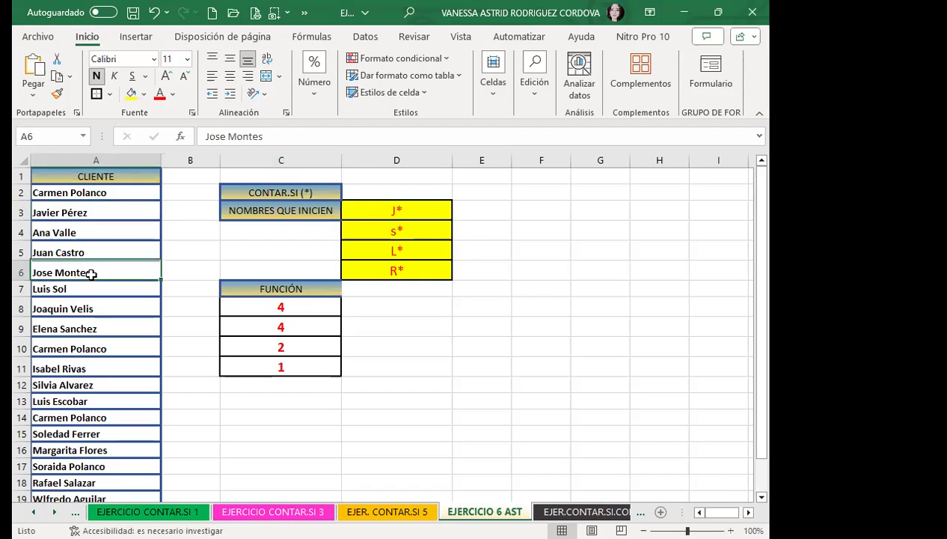
pyautogui.click(71, 308)
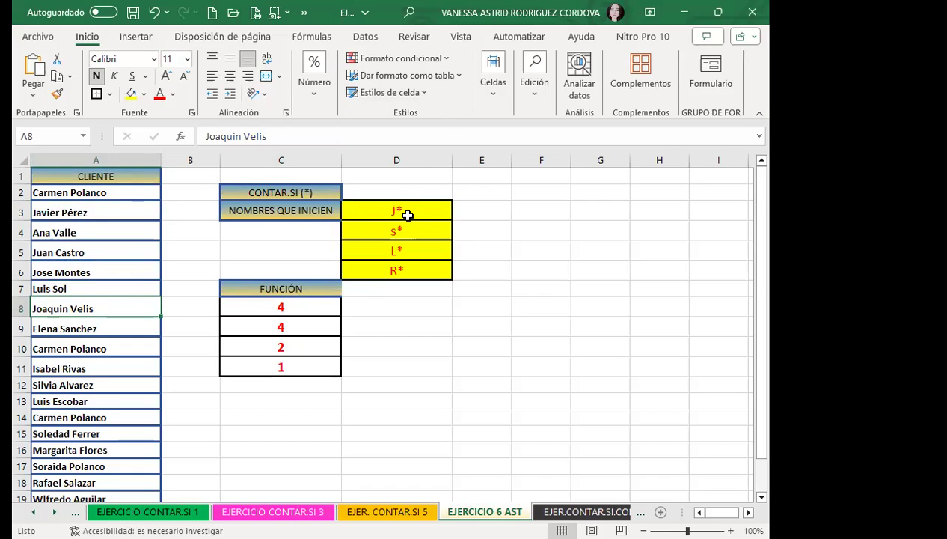
pyautogui.click(325, 314)
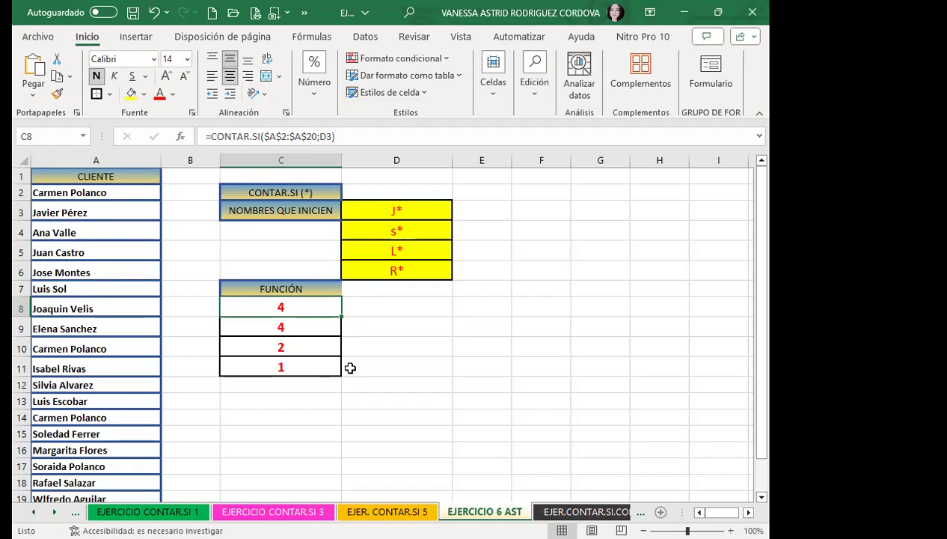
pyautogui.click(365, 234)
pyautogui.click(374, 247)
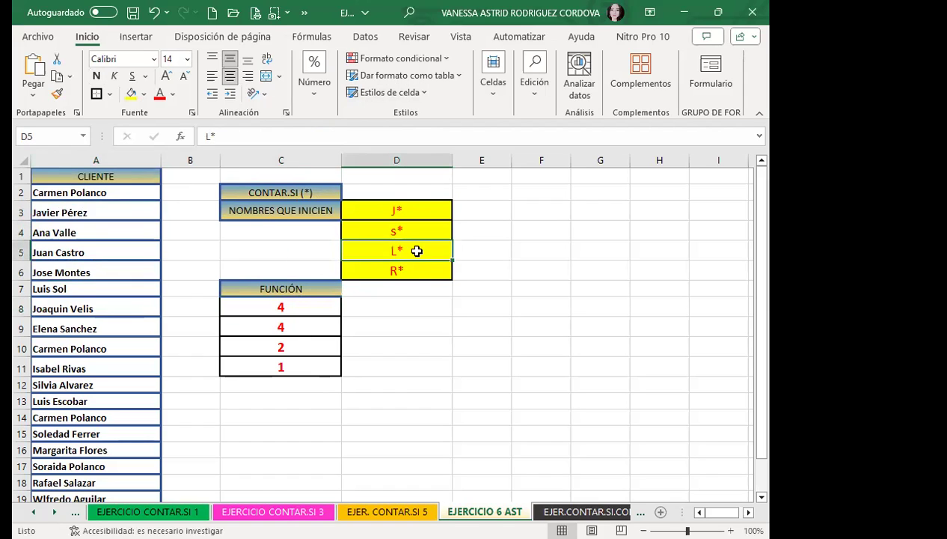
pyautogui.click(369, 272)
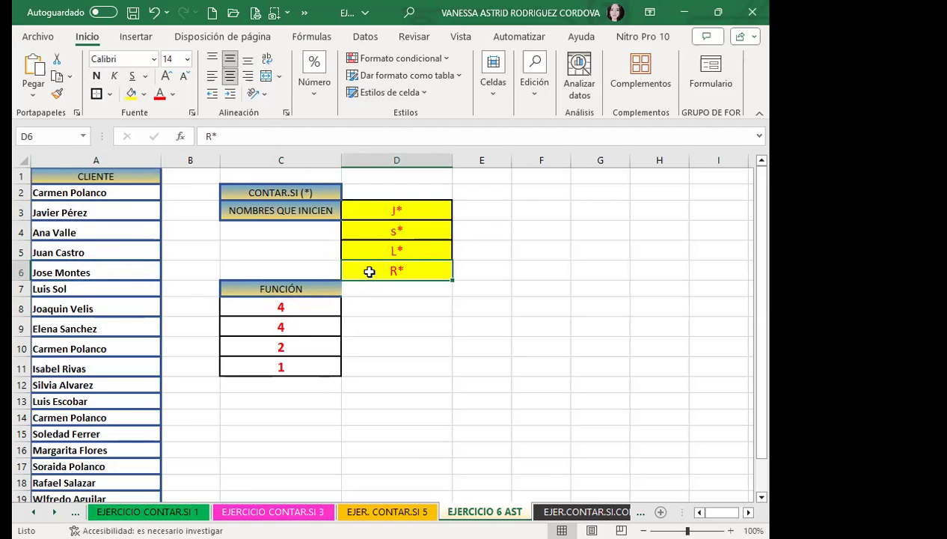
pyautogui.click(308, 314)
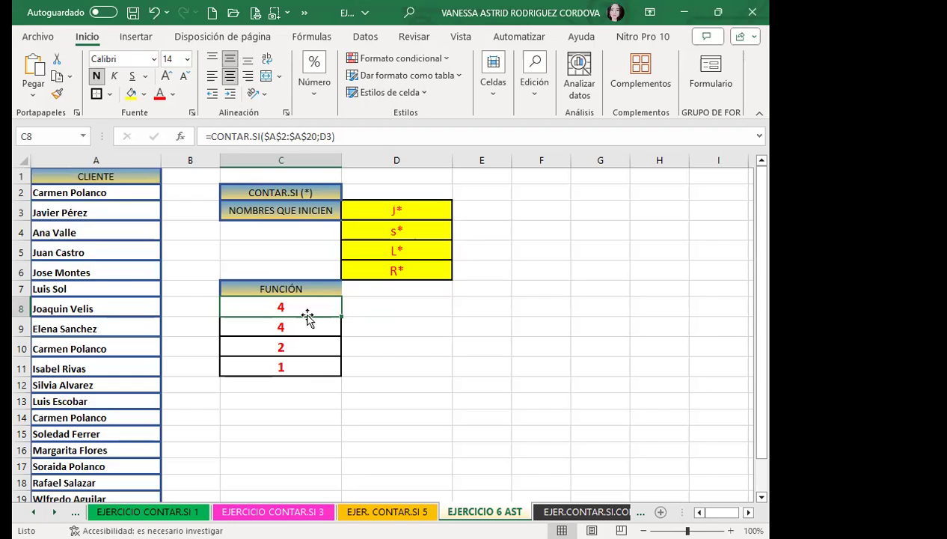
pyautogui.click(369, 388)
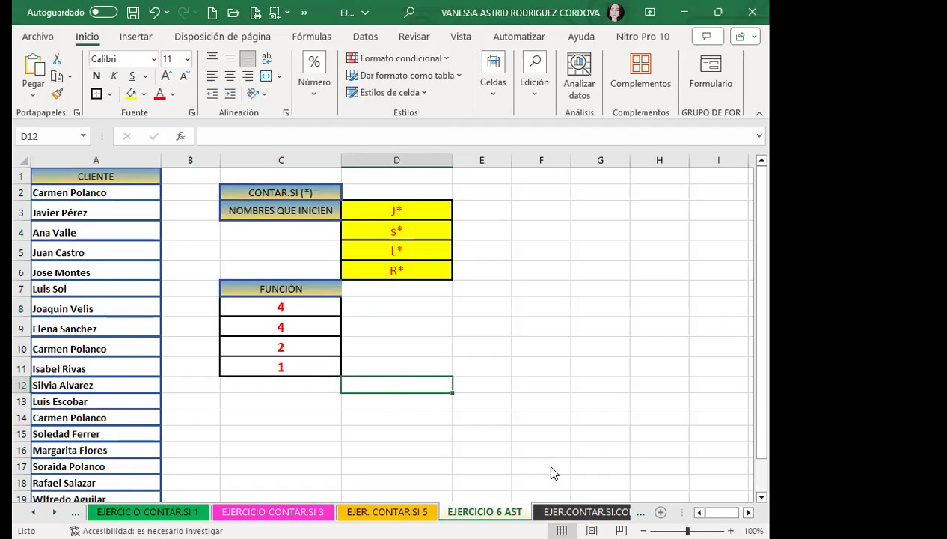
# Switch to the EJER.CONTAR.SI.CONJUNTO 2 (2) sheet, then back to EJERCICIO 6 AST.
pyautogui.click(559, 511)
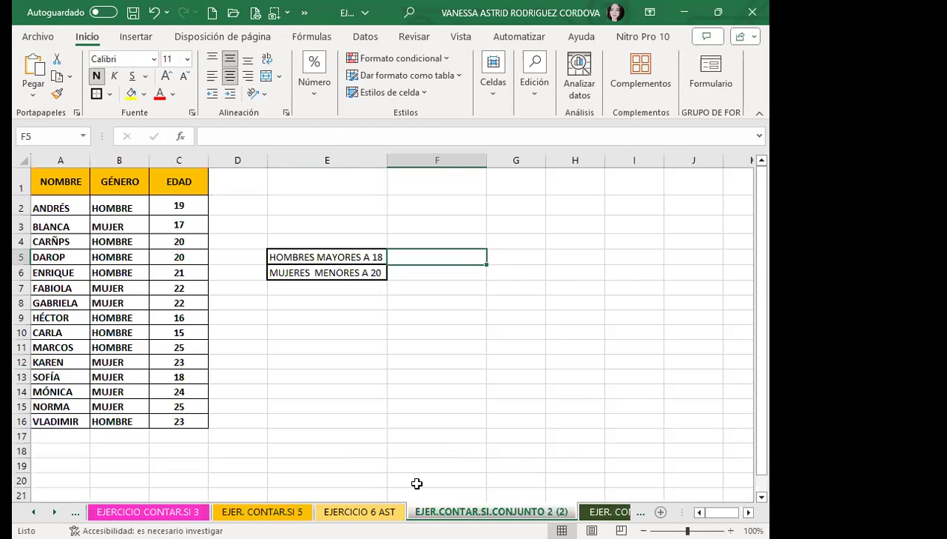
pyautogui.click(345, 514)
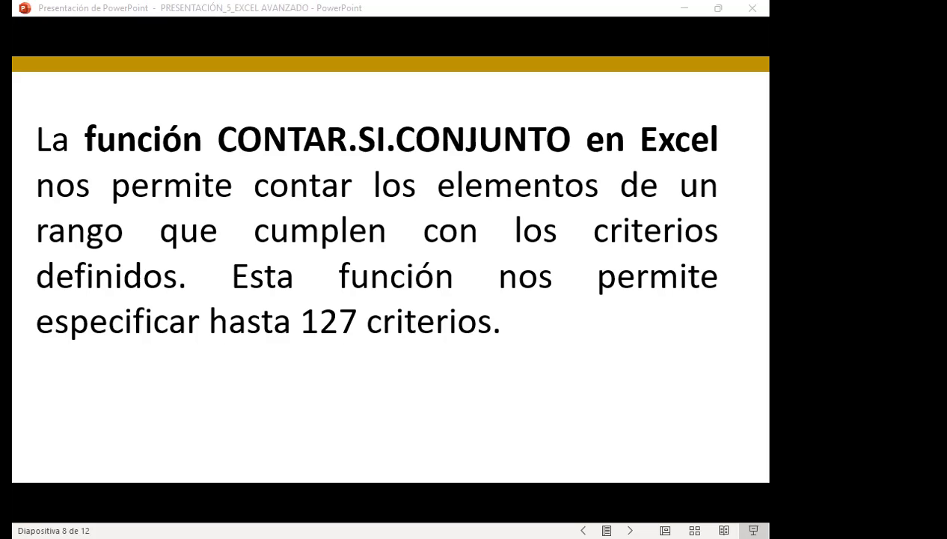
# Advance the presentation to slide 9, defining the CONTAR.SI.CONJUNTO function.
pyautogui.click(638, 374)
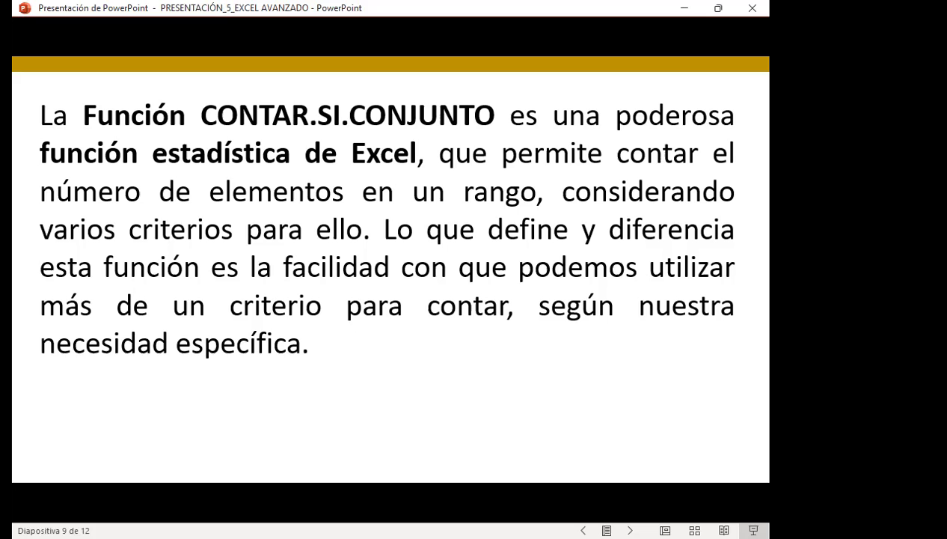
# Advance to slide 10, Sintaxis, with the Rango_Criterio and Criterio arguments.
pyautogui.press('Right')
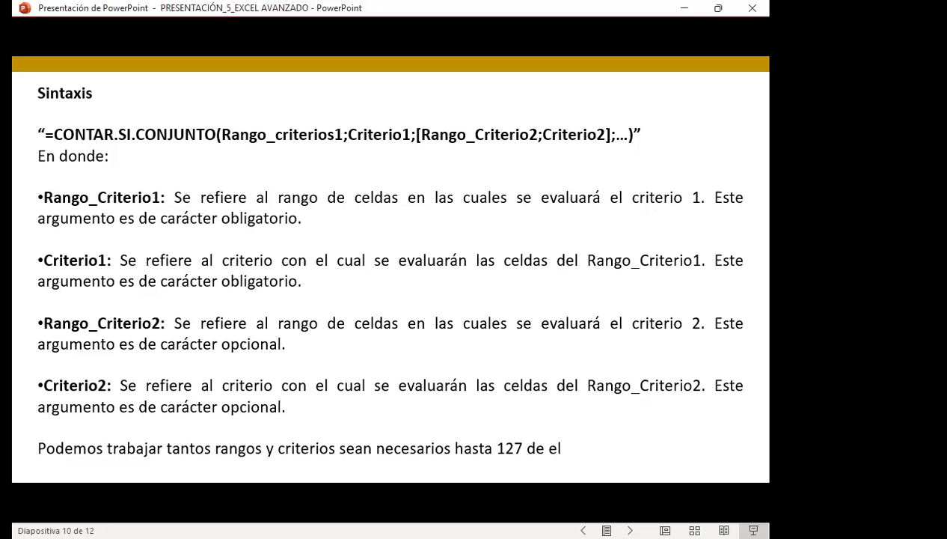
# Move on to slide 11, REALIZAR LOS EJERCICIOS, then return to the Excel workbook.
pyautogui.press('Right')
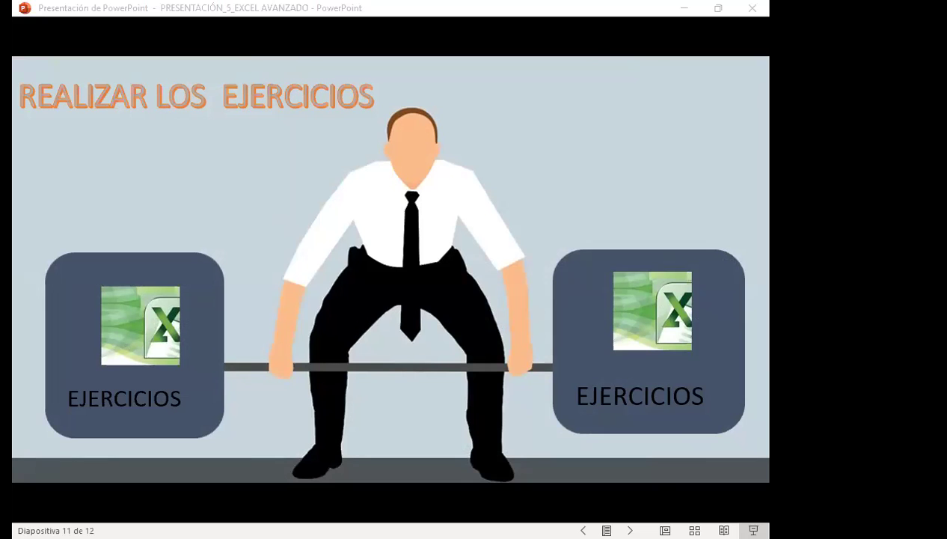
pyautogui.hotkey('alt', 'Tab')
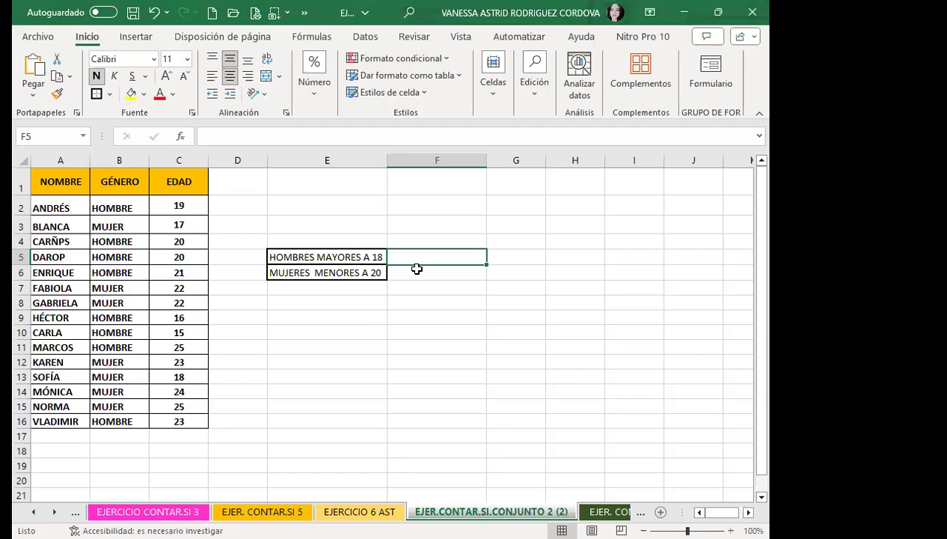
# Widen columns E and F to fit the HOMBRES MAYORES A 18 and MUJERES MENORES A 20 labels.
pyautogui.click(410, 291)
pyautogui.click(394, 338)
pyautogui.click(406, 267)
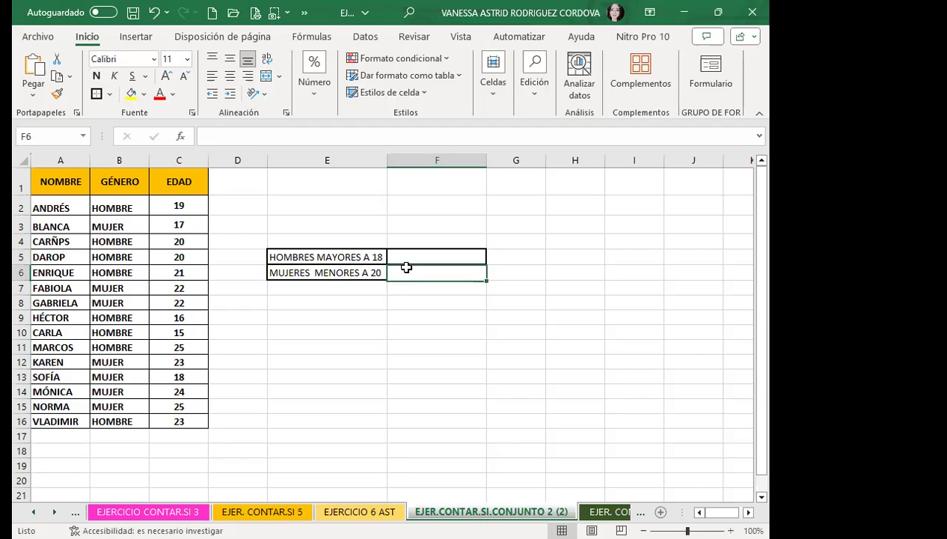
pyautogui.click(295, 309)
pyautogui.moveTo(386, 160); pyautogui.dragTo(411, 160)
pyautogui.click(397, 284)
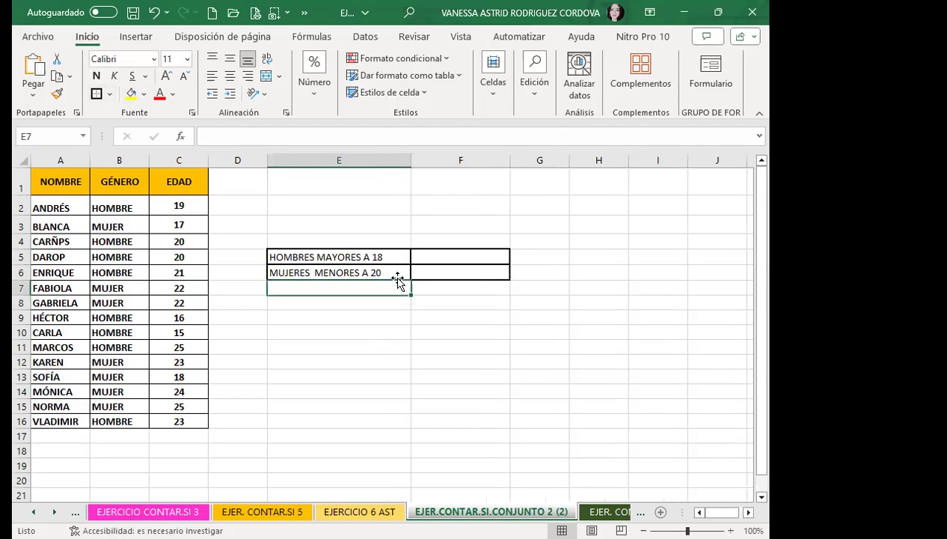
pyautogui.click(454, 256)
pyautogui.moveTo(510, 160); pyautogui.dragTo(537, 160)
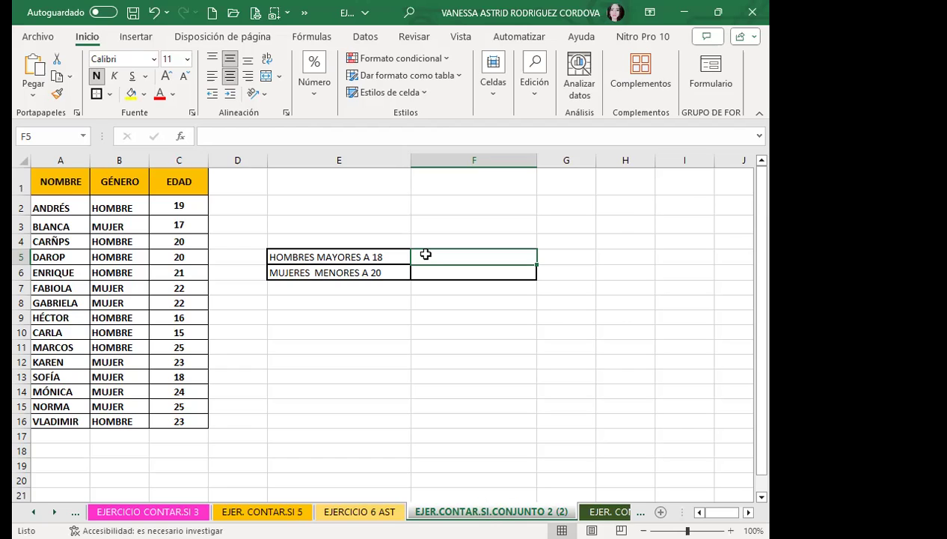
# In F5, start =CONTAR.SI.CONJUNTO with gender range B2:B16 and criterion "HOMBRE".
pyautogui.write('=')
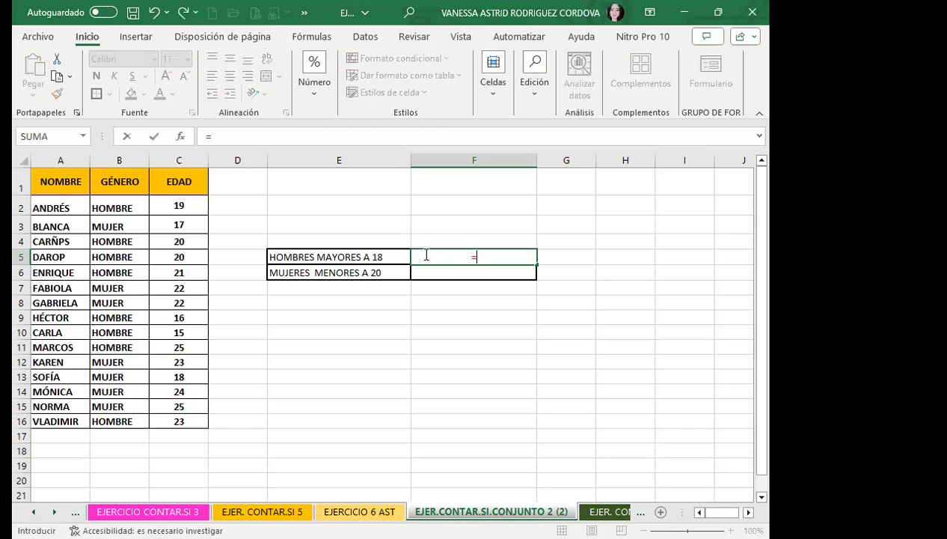
pyautogui.write('C')
pyautogui.write('ONTAR')
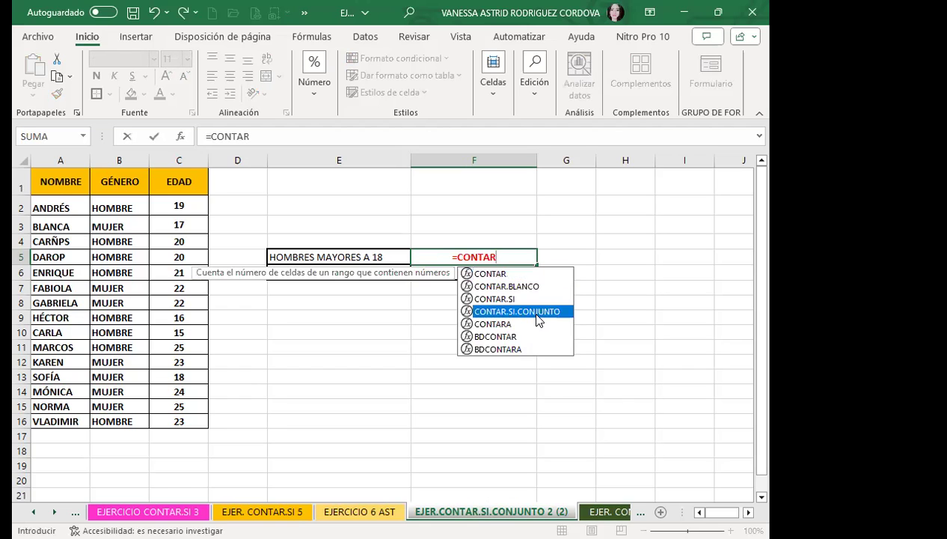
pyautogui.doubleClick(536, 313)
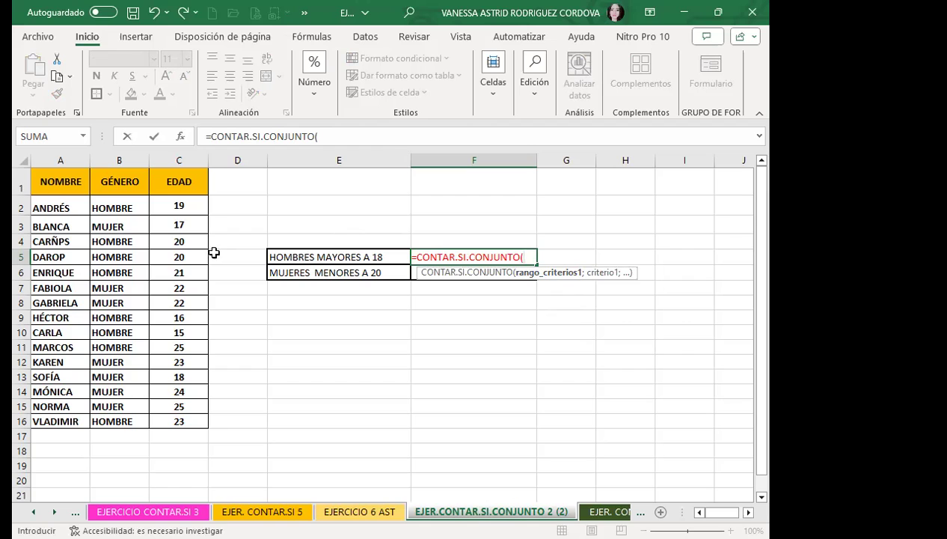
pyautogui.click(107, 207)
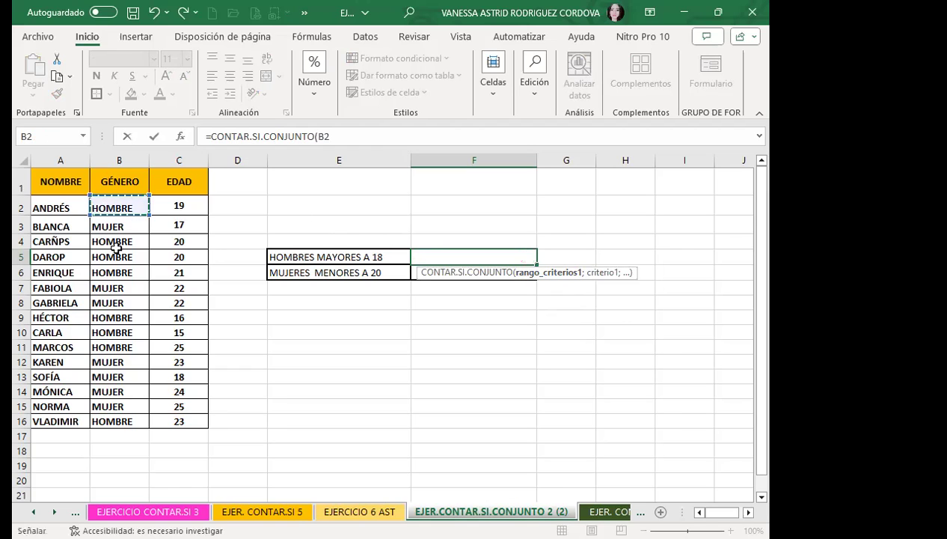
pyautogui.hotkey('ctrl', 'shift', 'Down')
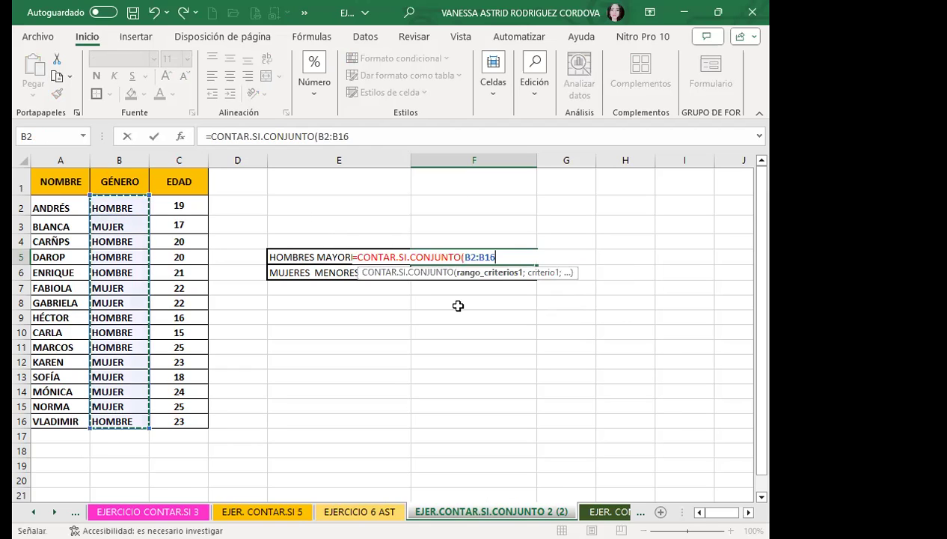
pyautogui.write(';"')
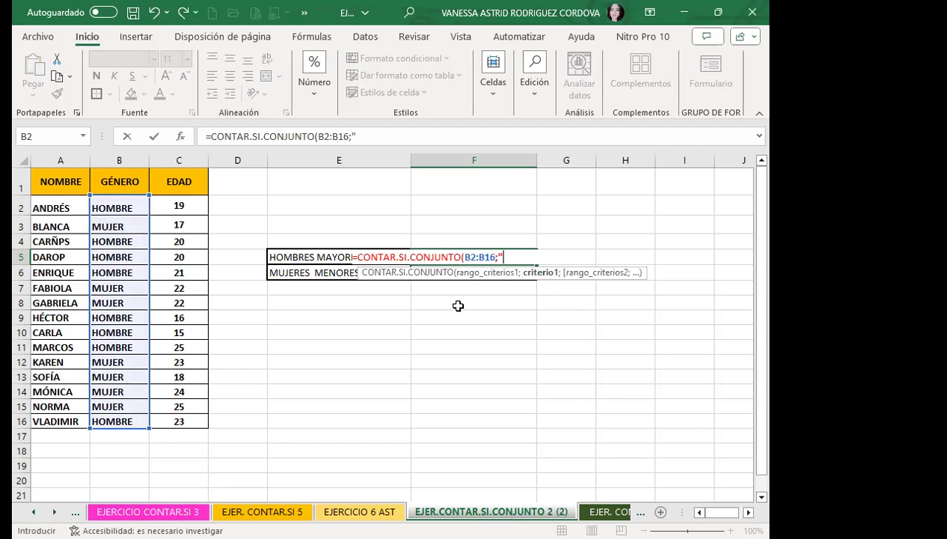
pyautogui.write('HOMBRE"')
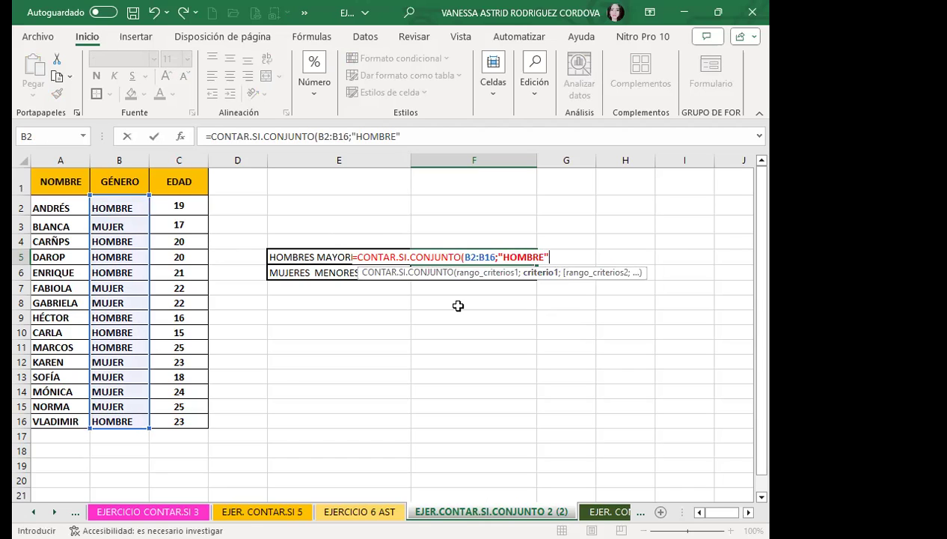
pyautogui.write(';')
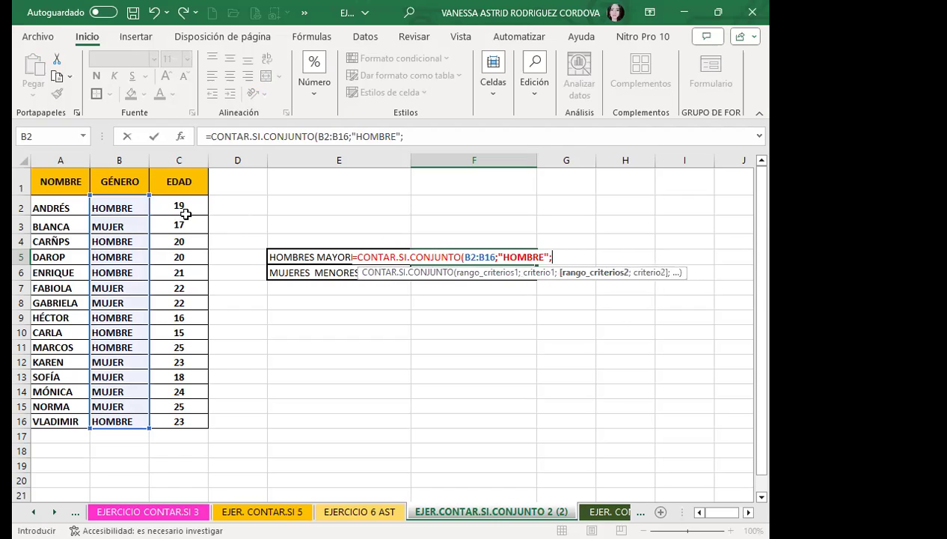
# Add the age range C2:C16 with criterion ">18" to the F5 formula.
pyautogui.click(191, 206)
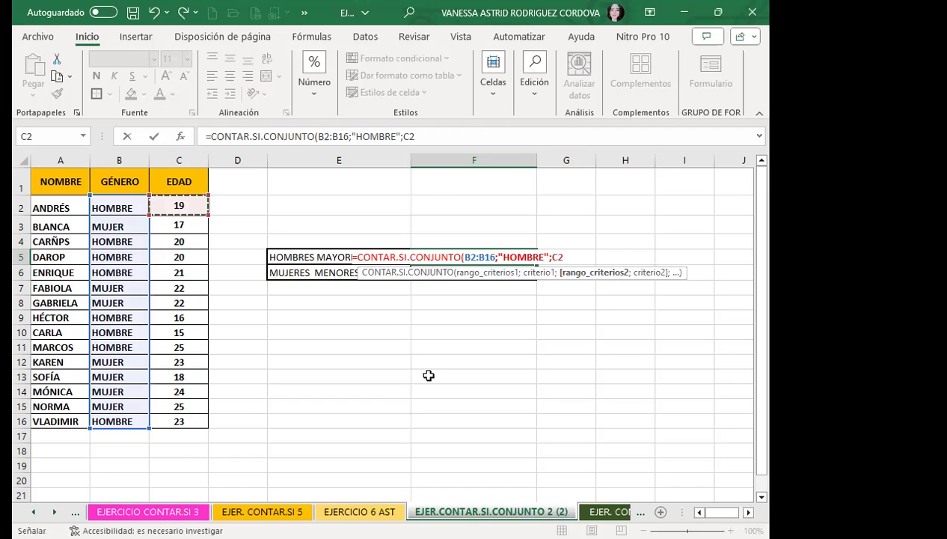
pyautogui.hotkey('shift', 'Down')
pyautogui.hotkey('shift', 'Down')
pyautogui.hotkey('shift', 'Down')
pyautogui.write(':C15;"')
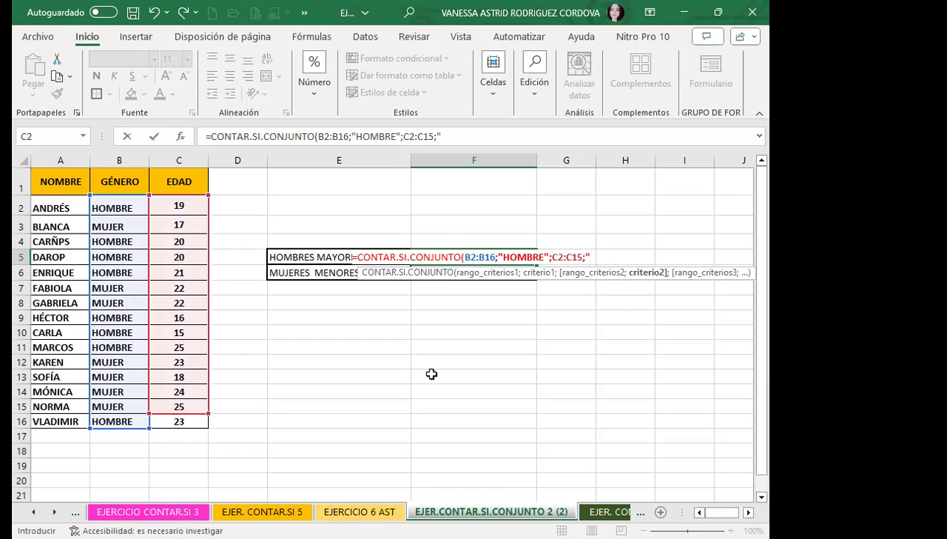
pyautogui.write('>1')
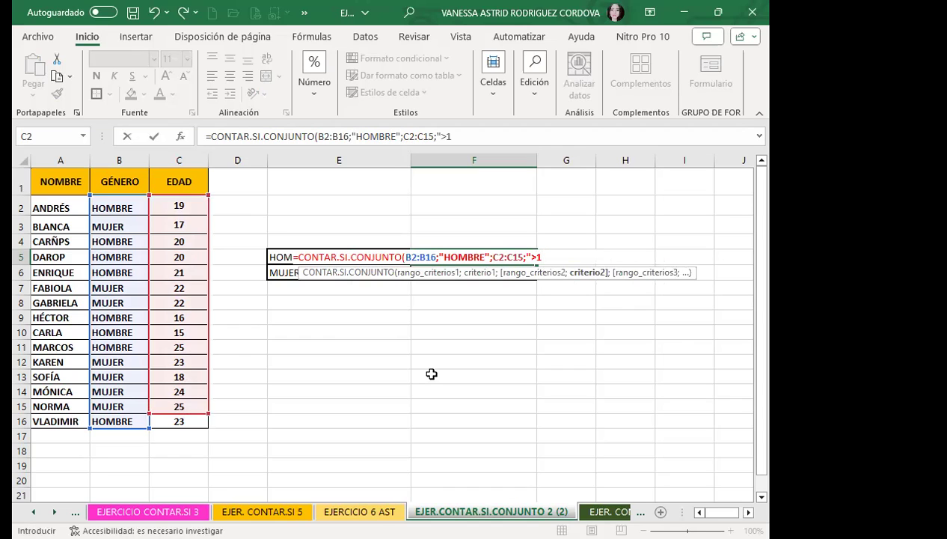
pyautogui.write('8"')
pyautogui.moveTo(179, 208); pyautogui.dragTo(179, 421)
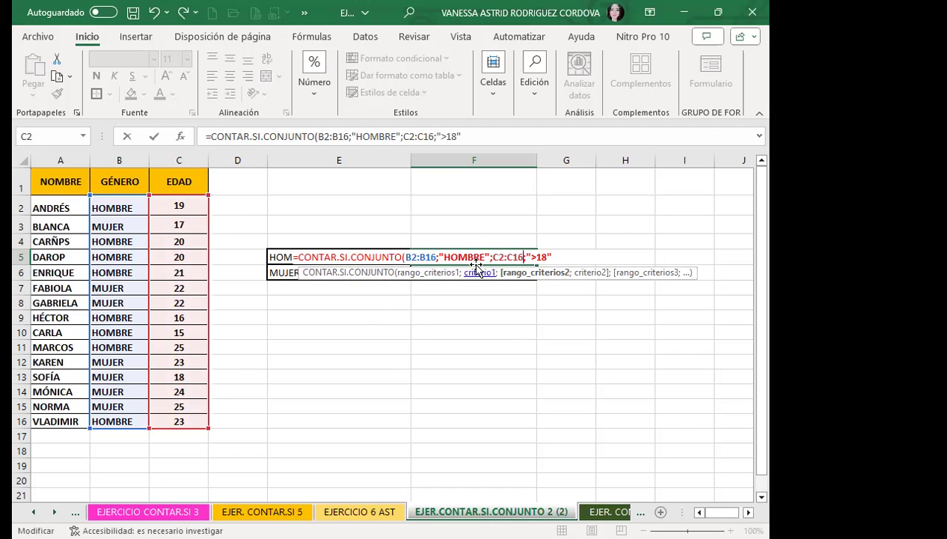
pyautogui.press('End')
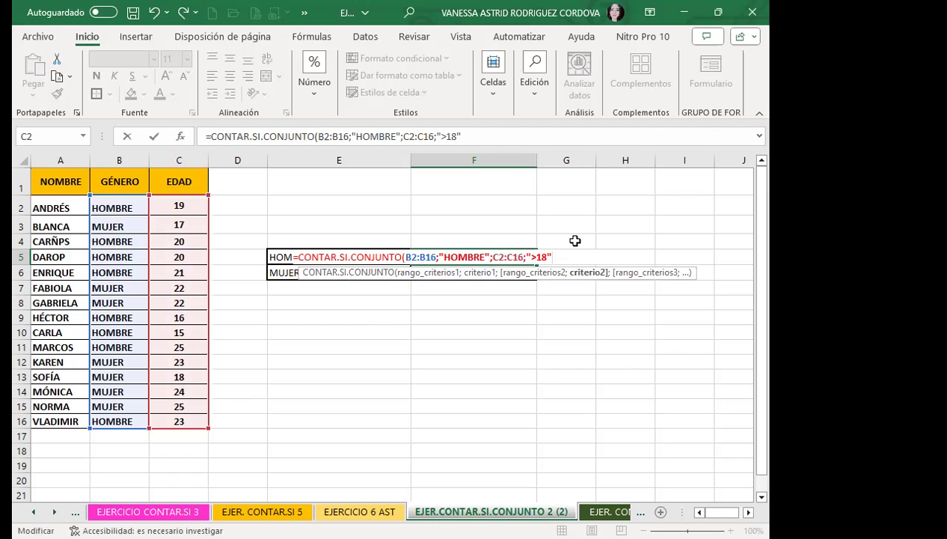
# Close and enter the F5 formula, returning 6, and check it in the formula bar.
pyautogui.write(')')
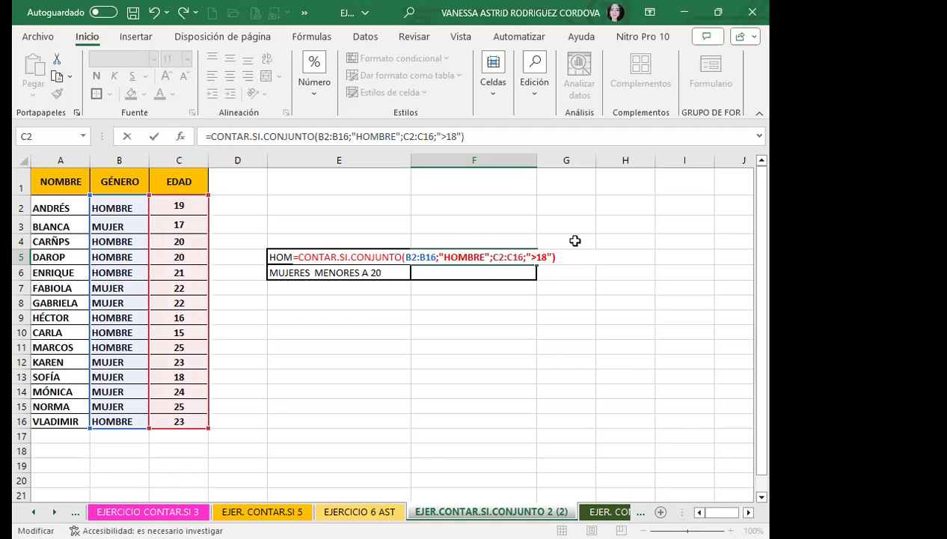
pyautogui.press('Return')
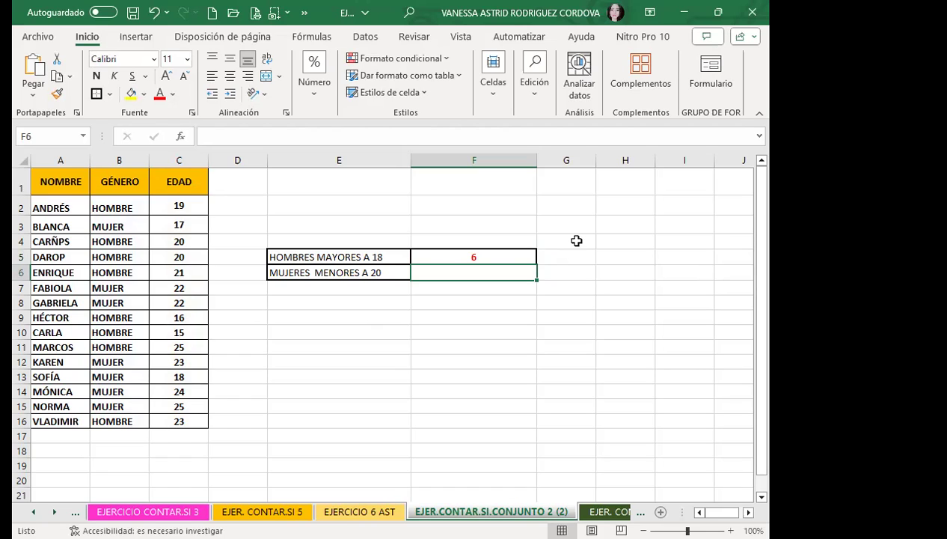
pyautogui.click(496, 255)
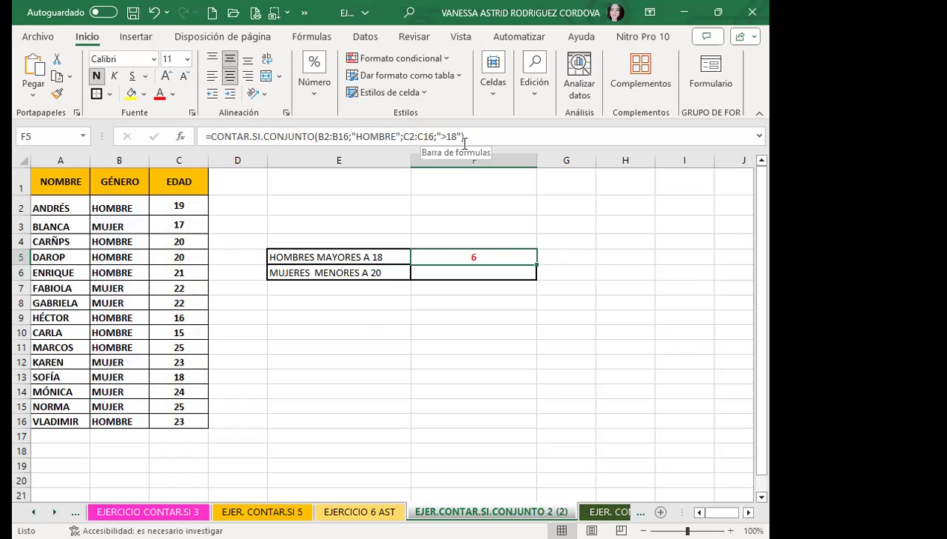
pyautogui.click(437, 274)
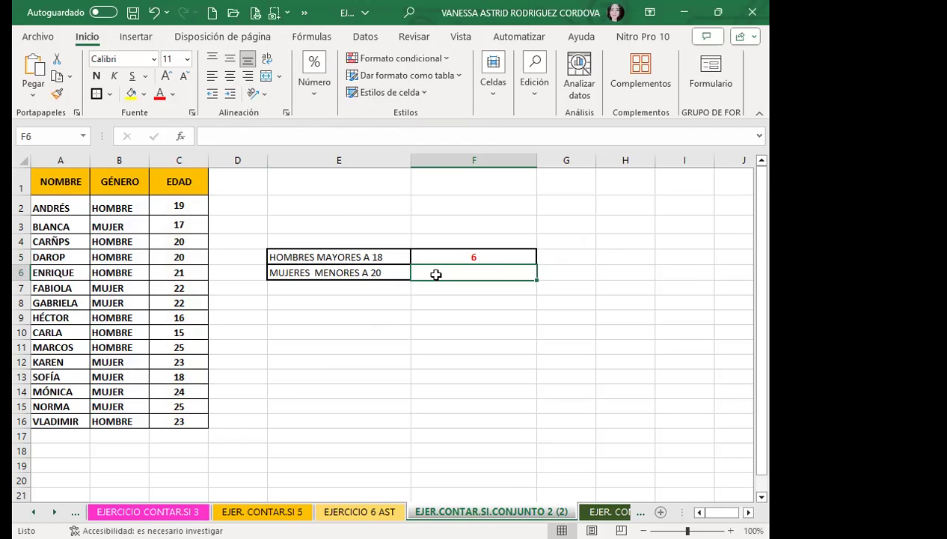
# Enter =CONTAR.SI.CONJUNTO(B2:B16;"MUJER";C2:C16;"<20") in F6, returning 2.
pyautogui.write('=C')
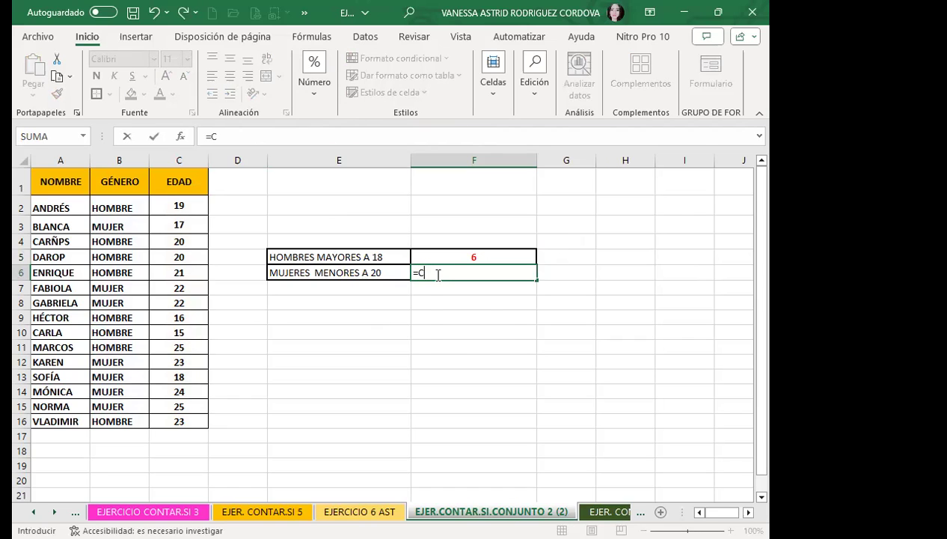
pyautogui.write('ONTAR')
pyautogui.press('Tab')
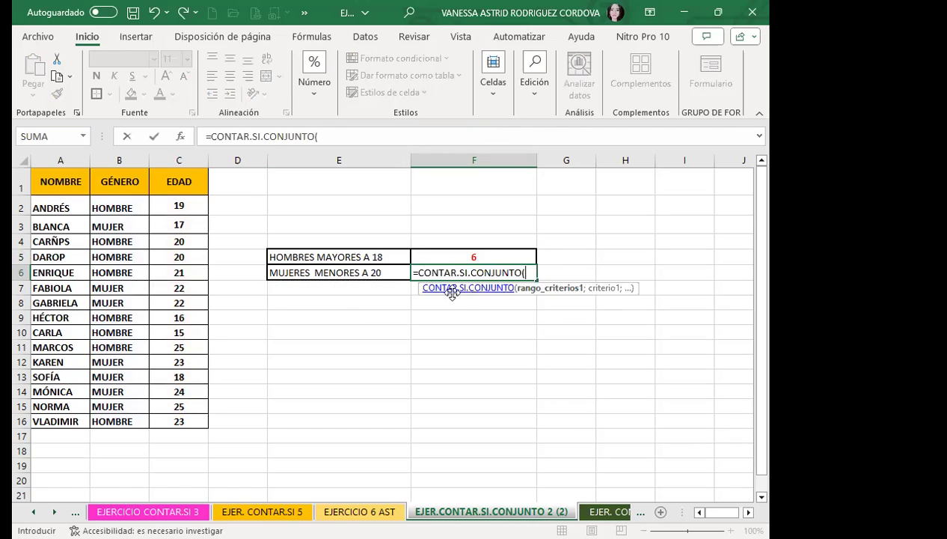
pyautogui.moveTo(122, 212); pyautogui.dragTo(105, 414)
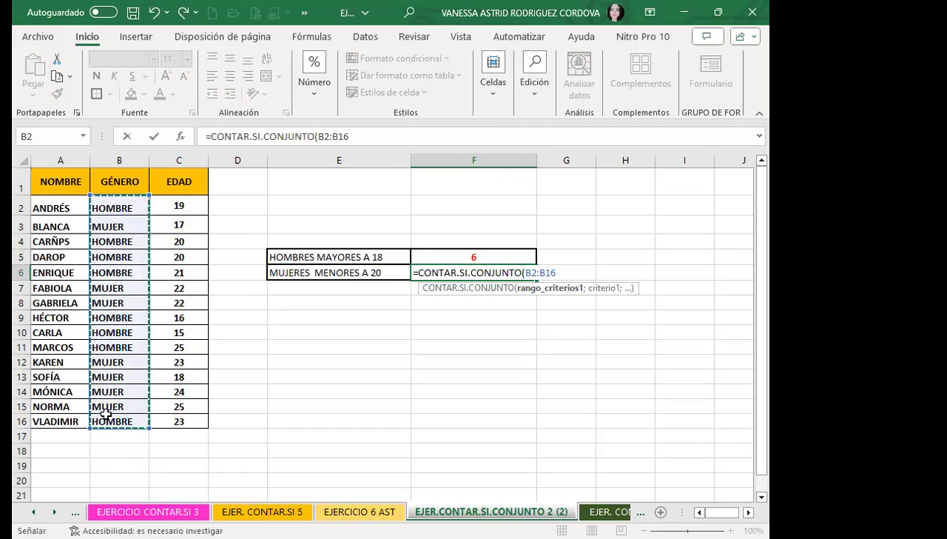
pyautogui.write(';"MUJER";')
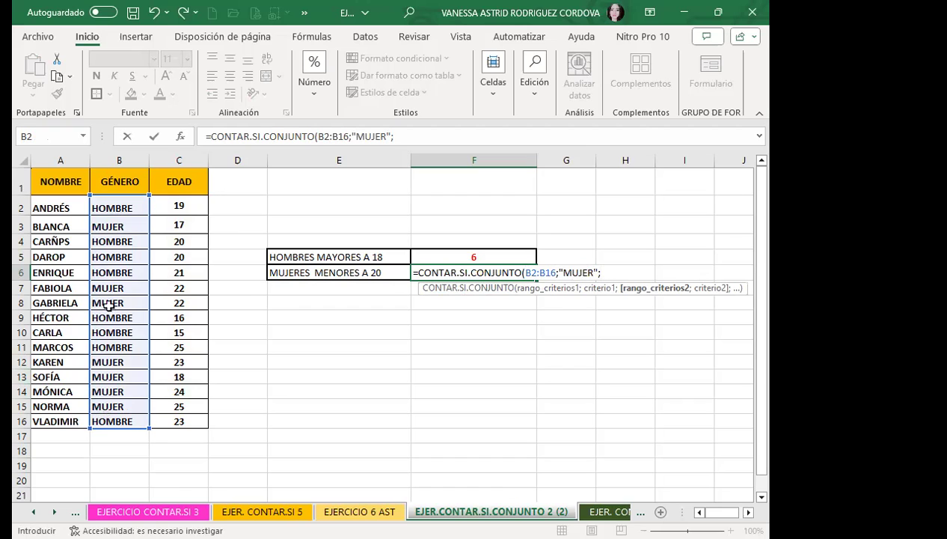
pyautogui.click(184, 207)
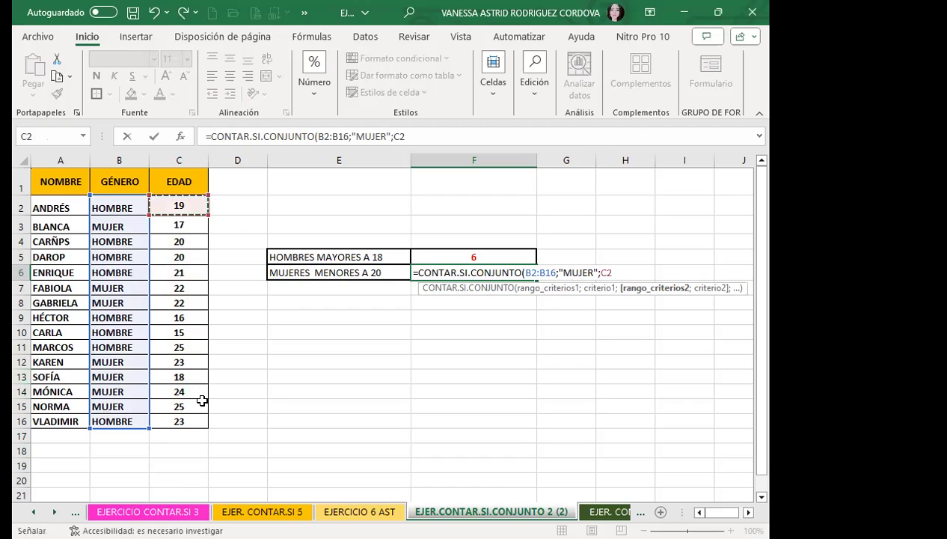
pyautogui.keyDown('shift'); pyautogui.click(202, 416); pyautogui.keyUp('shift')
pyautogui.write(';')
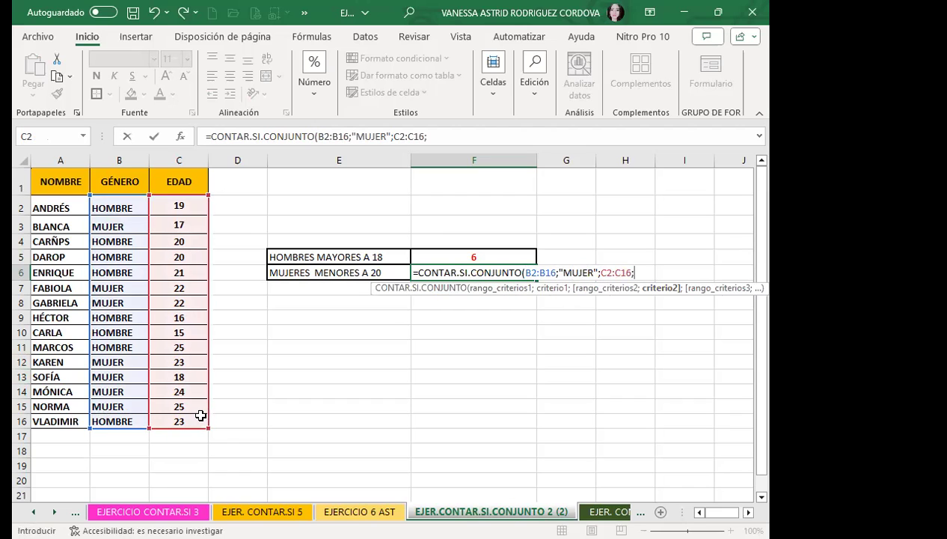
pyautogui.write('"<')
pyautogui.write('20"')
pyautogui.write(')')
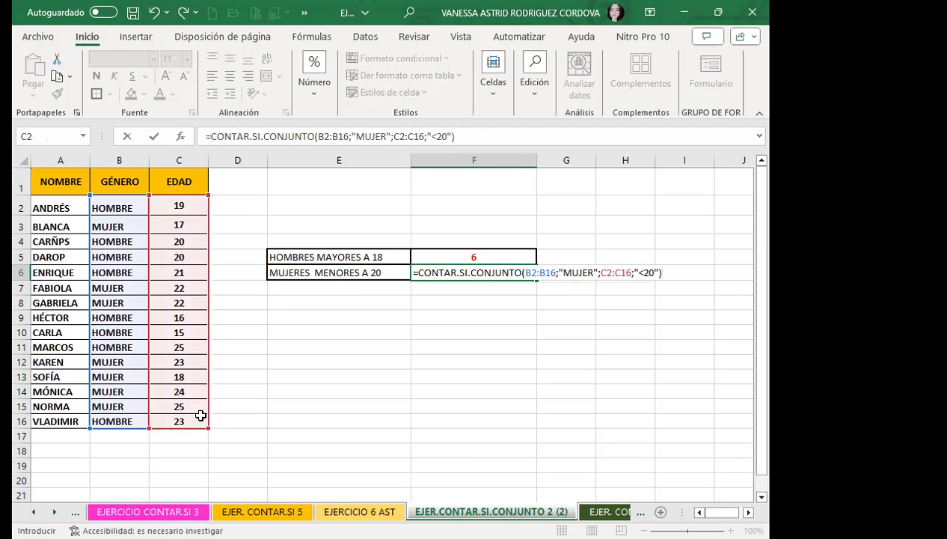
pyautogui.press('Return')
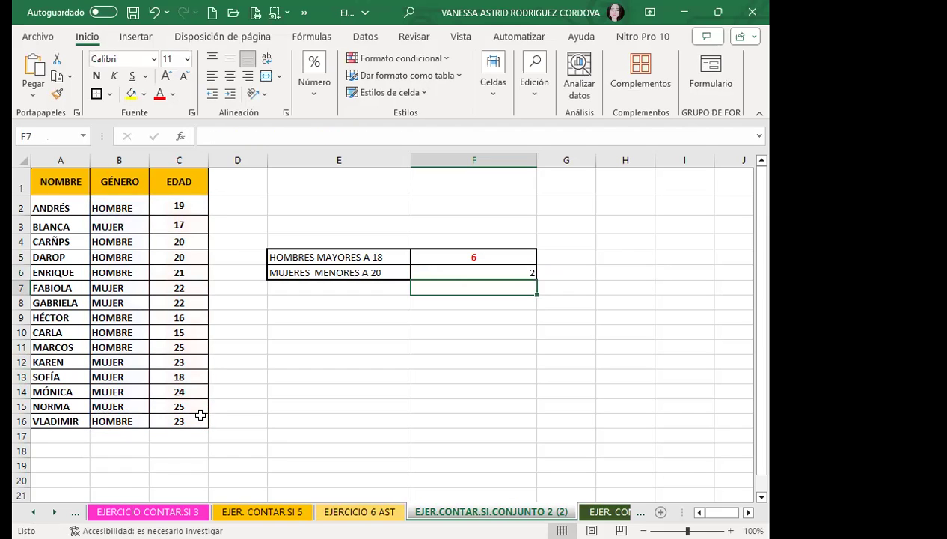
# Copy F5's red, centred formatting onto F6 with Format Painter.
pyautogui.click(442, 257)
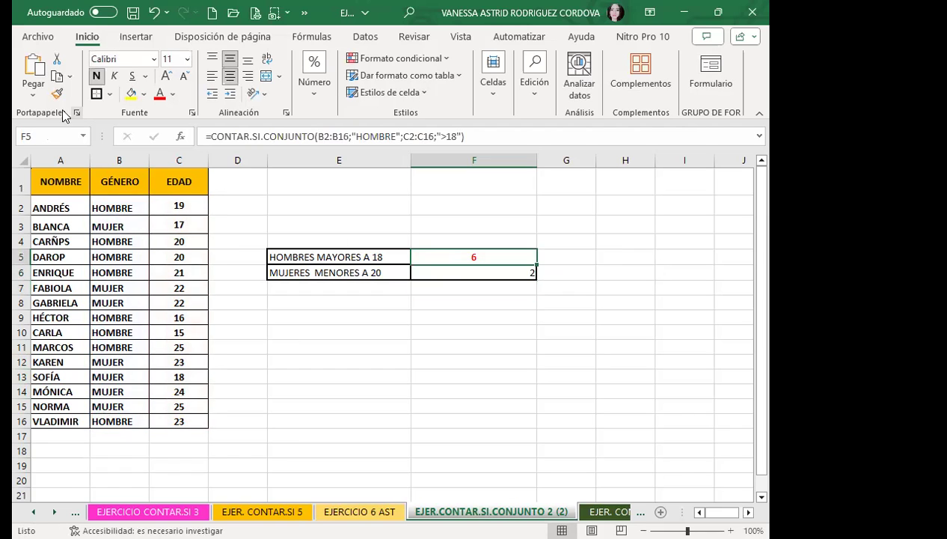
pyautogui.click(57, 94)
pyautogui.click(443, 274)
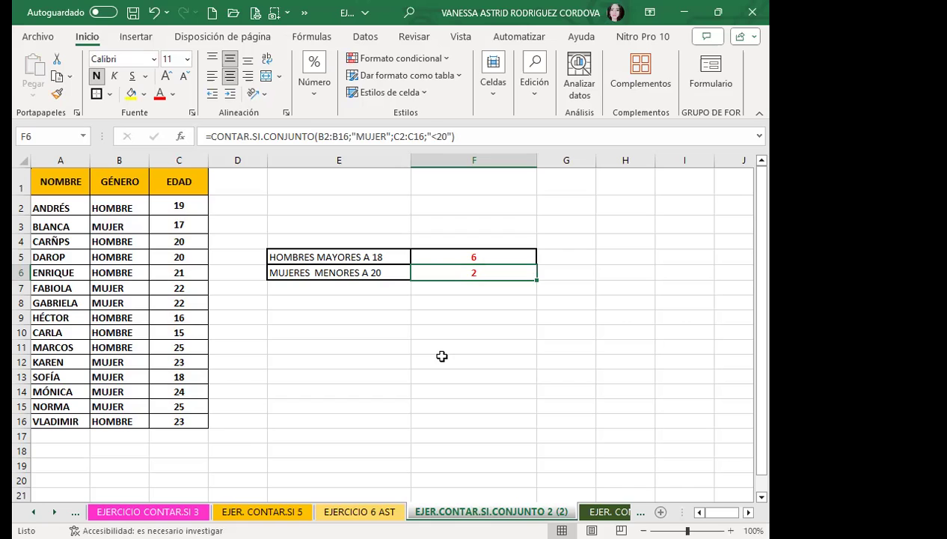
# Enter the criteria HOMBRE in E10 and >18 in E11.
pyautogui.click(335, 334)
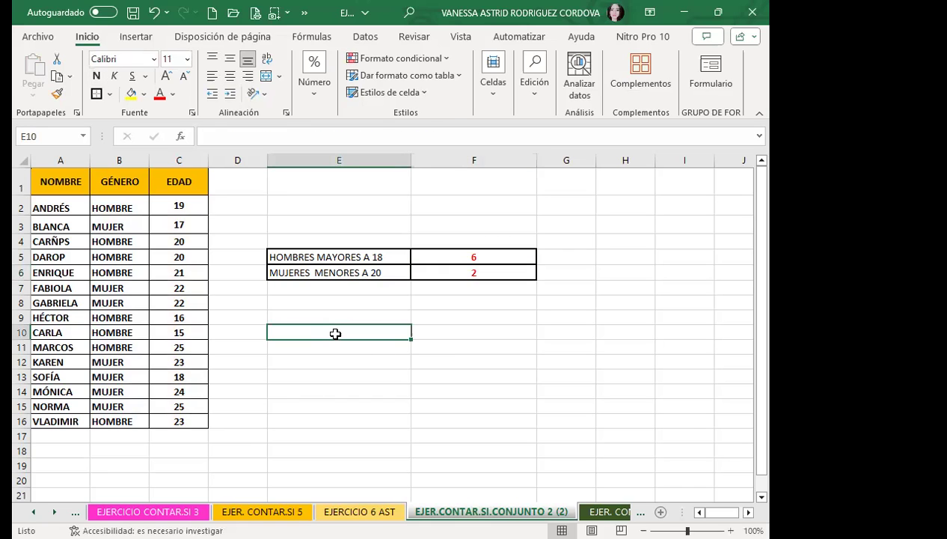
pyautogui.write('HOMBRE')
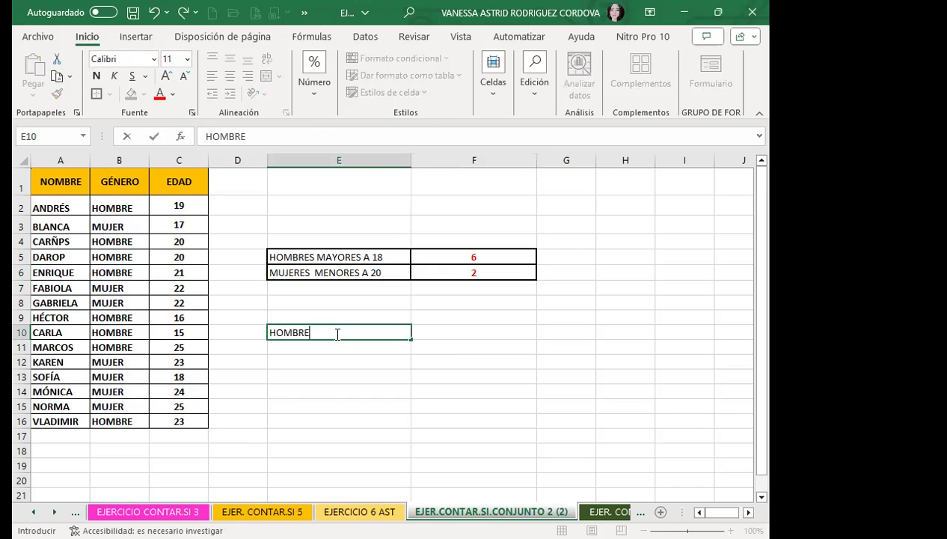
pyautogui.press('Return')
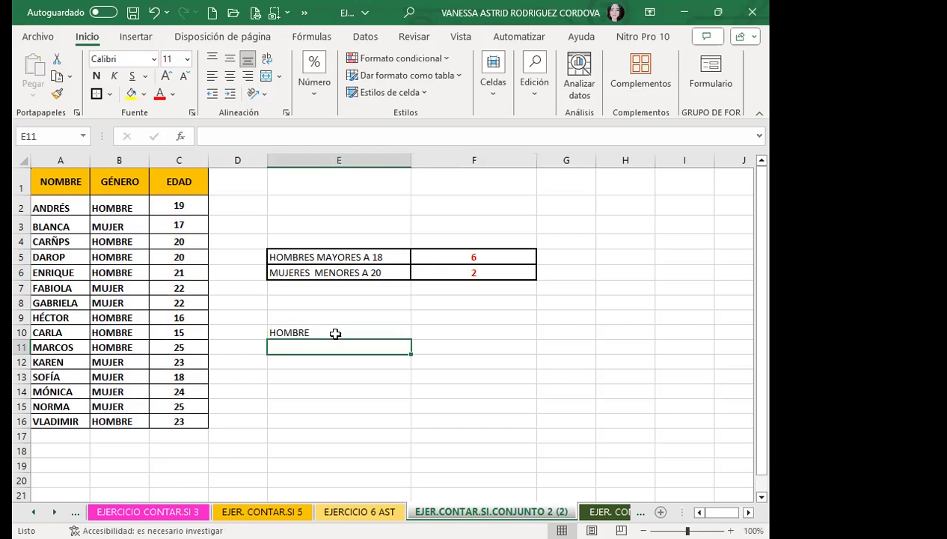
pyautogui.write('<')
pyautogui.press('BackSpace')
pyautogui.write('>')
pyautogui.write('20')
pyautogui.press('BackSpace')
pyautogui.press('BackSpace')
pyautogui.write('18')
pyautogui.press('Return')
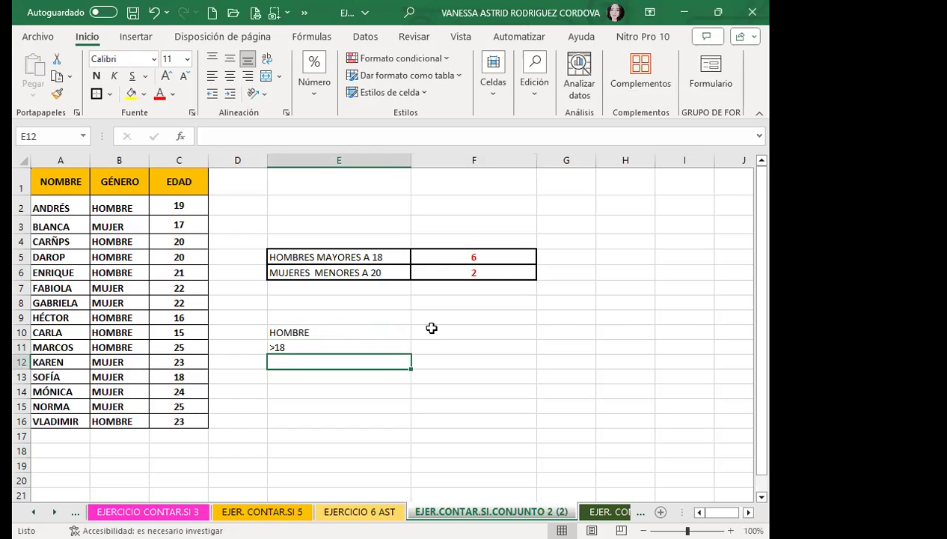
# Paint F5's formatting onto F10 and begin widening column F.
pyautogui.click(431, 327)
pyautogui.click(430, 254)
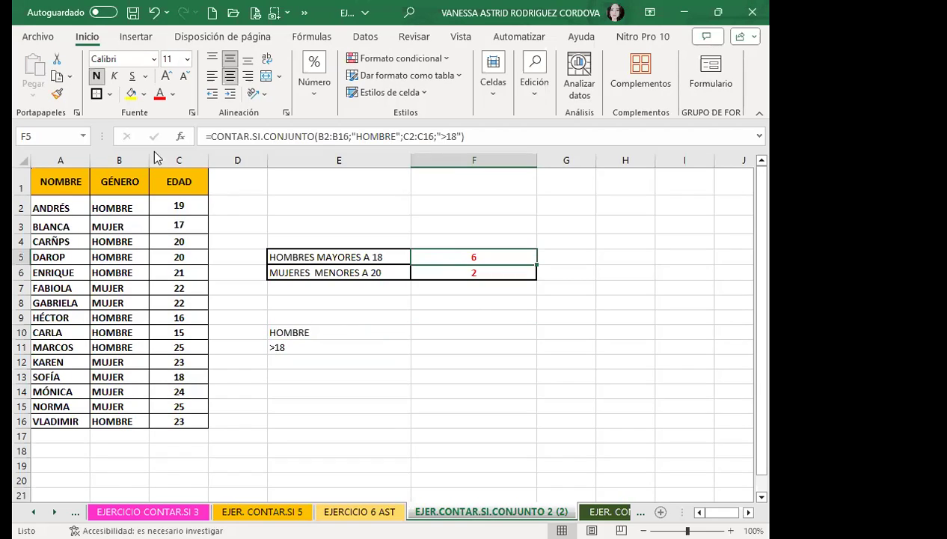
pyautogui.click(57, 93)
pyautogui.click(450, 332)
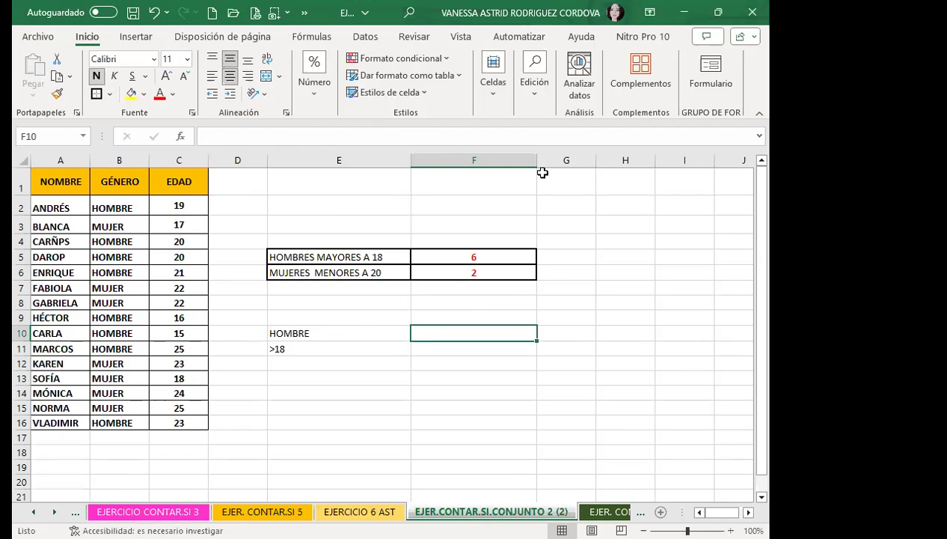
pyautogui.moveTo(537, 160); pyautogui.dragTo(590, 160)
# Widen column F and start a CONTAR.SI.CONJUNTO formula in F10 over B2:B16.
pyautogui.moveTo(419, 393); pyautogui.dragTo(425, 338)
pyautogui.click(440, 330)
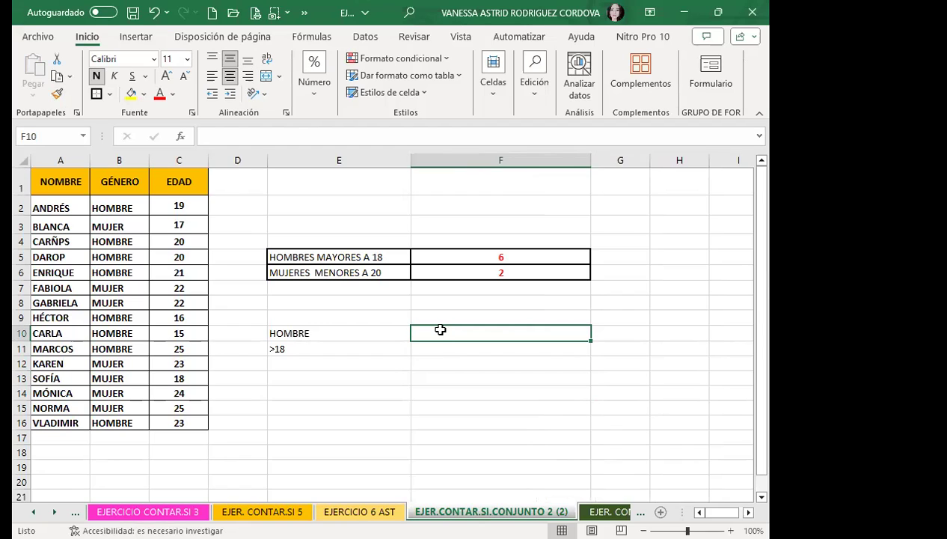
pyautogui.write('=C')
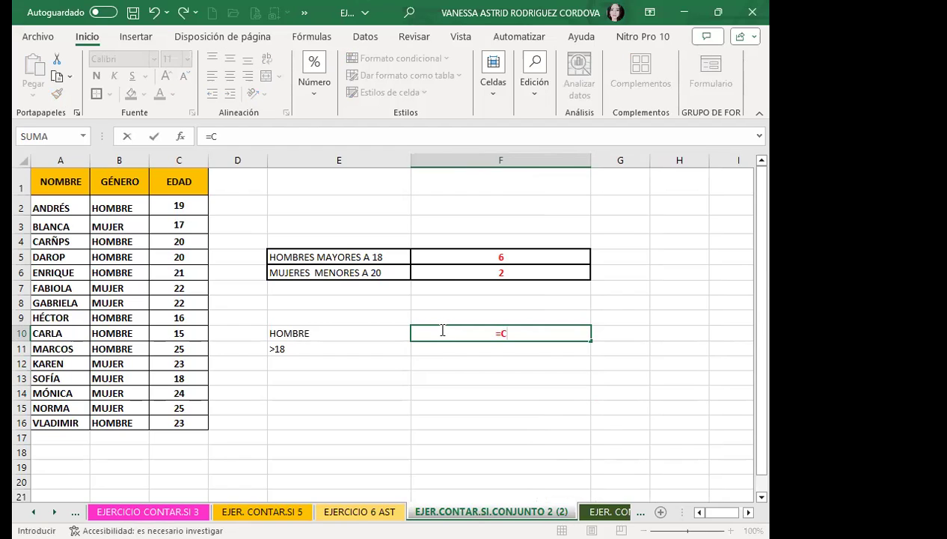
pyautogui.write('ONTAR')
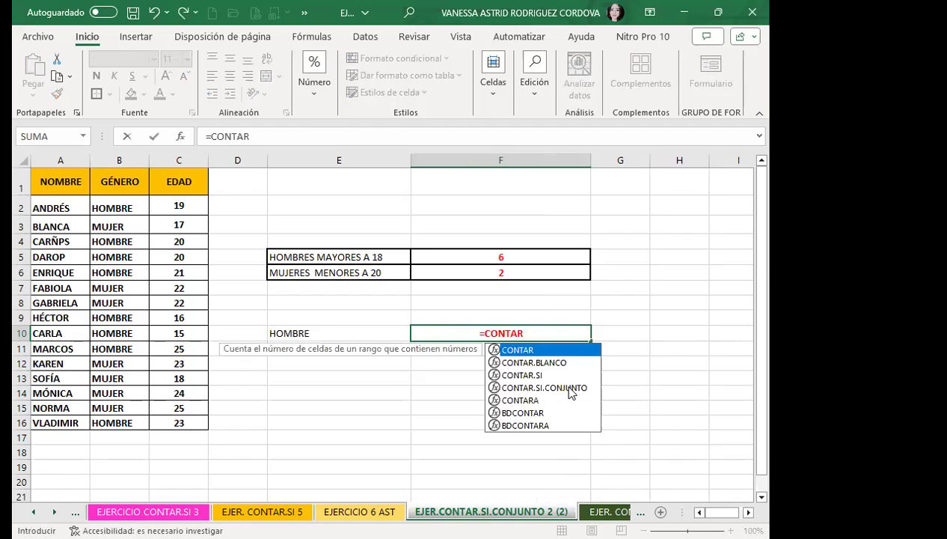
pyautogui.doubleClick(564, 389)
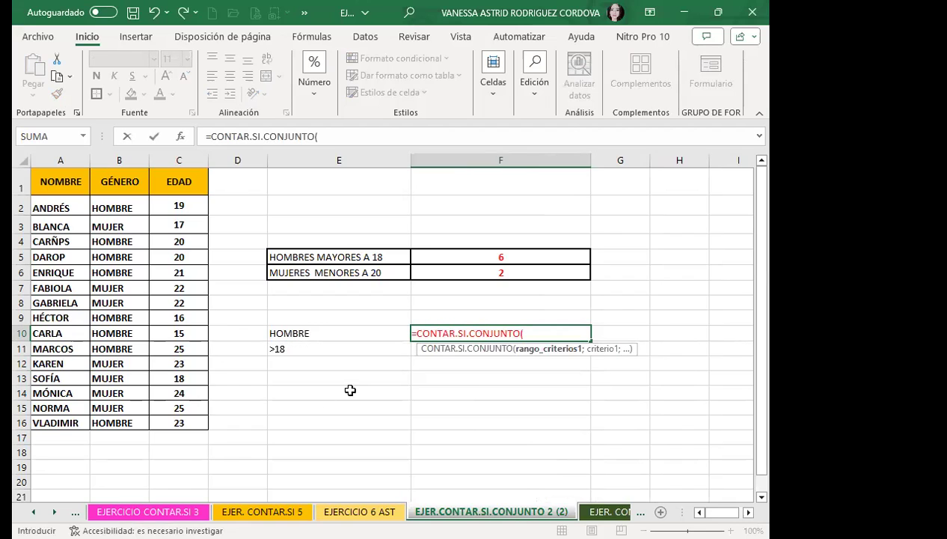
pyautogui.click(116, 199)
pyautogui.keyDown('shift'); pyautogui.click(116, 422); pyautogui.keyUp('shift')
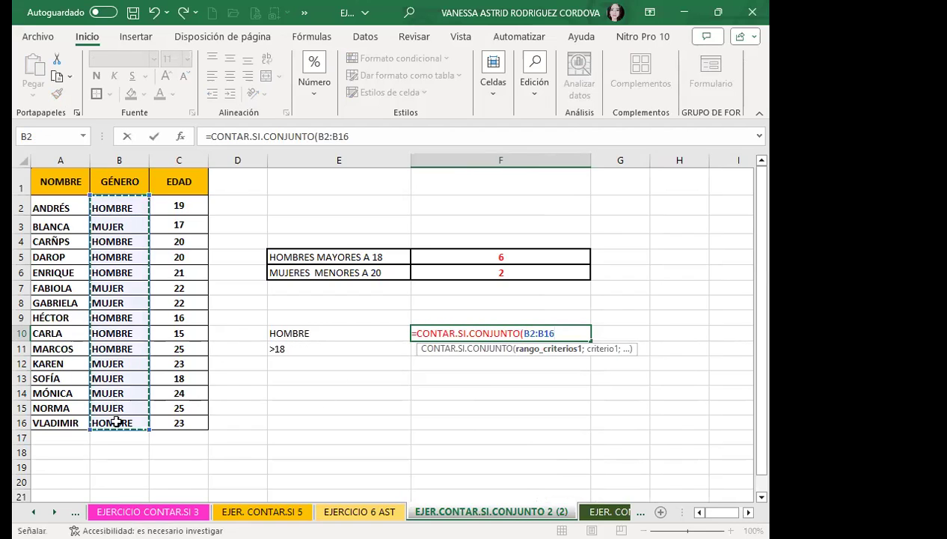
# Complete the formula with criteria E10, range C2:C16 and criterion E11, giving 6.
pyautogui.write(';')
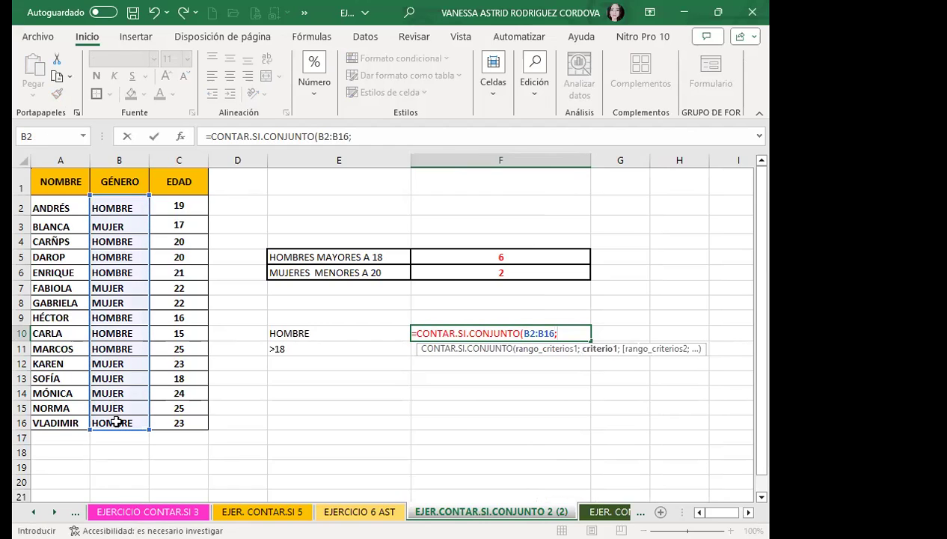
pyautogui.click(371, 332)
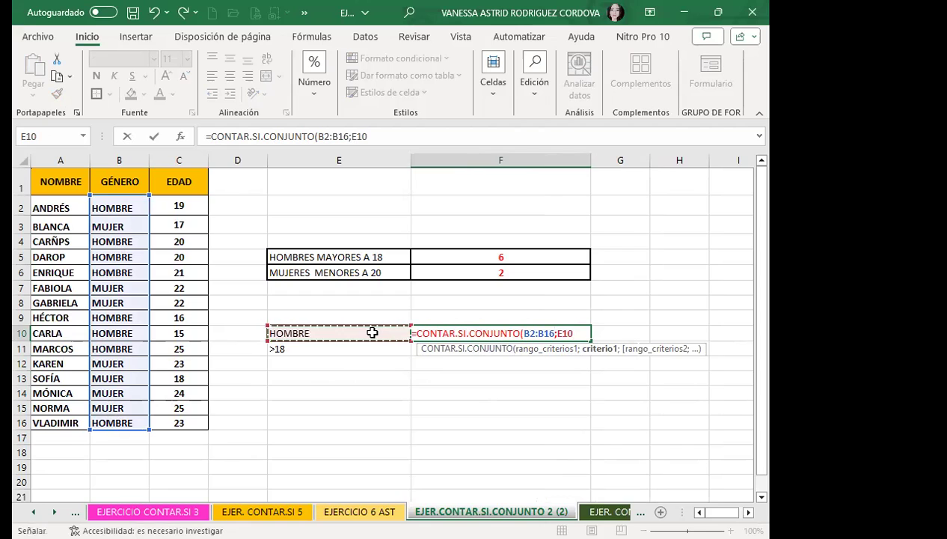
pyautogui.write(';')
pyautogui.moveTo(178, 206); pyautogui.dragTo(177, 434)
pyautogui.write(';')
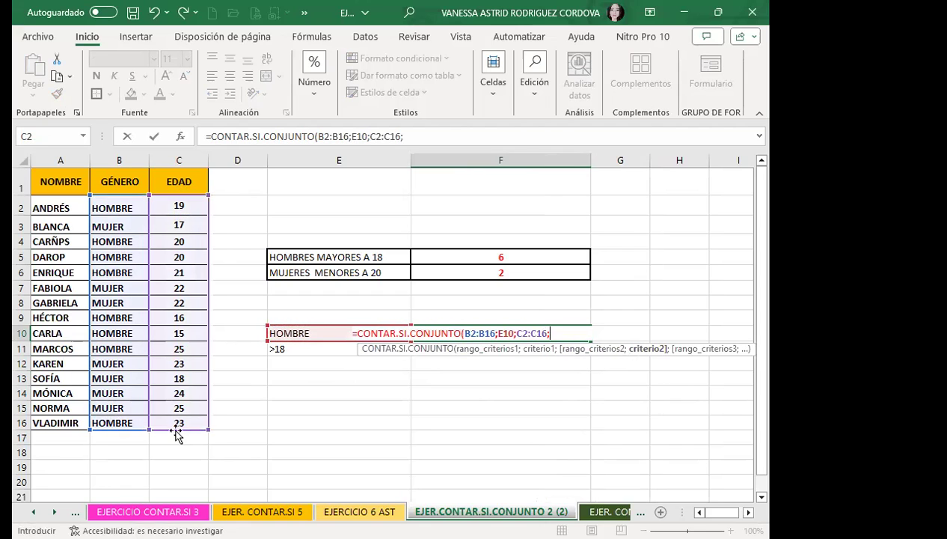
pyautogui.click(307, 349)
pyautogui.write(')')
pyautogui.press('Return')
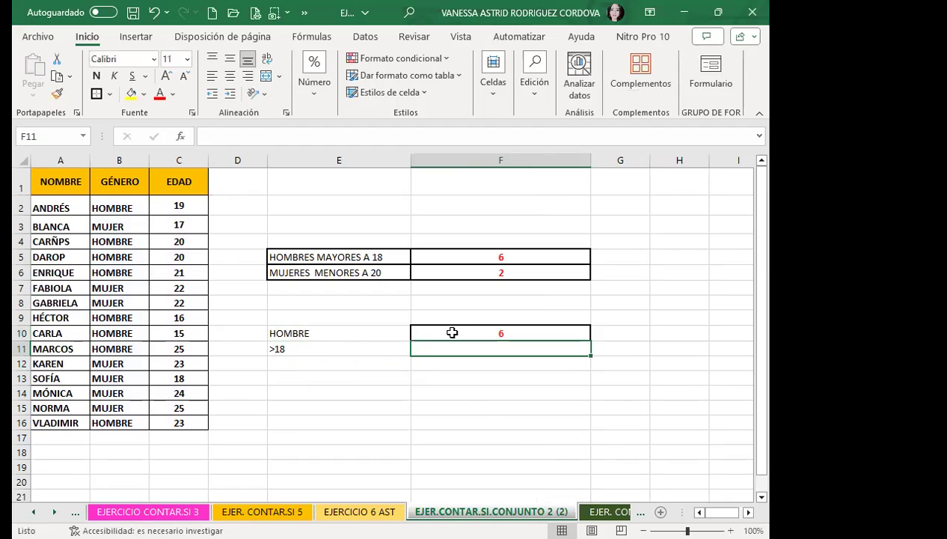
pyautogui.click(452, 333)
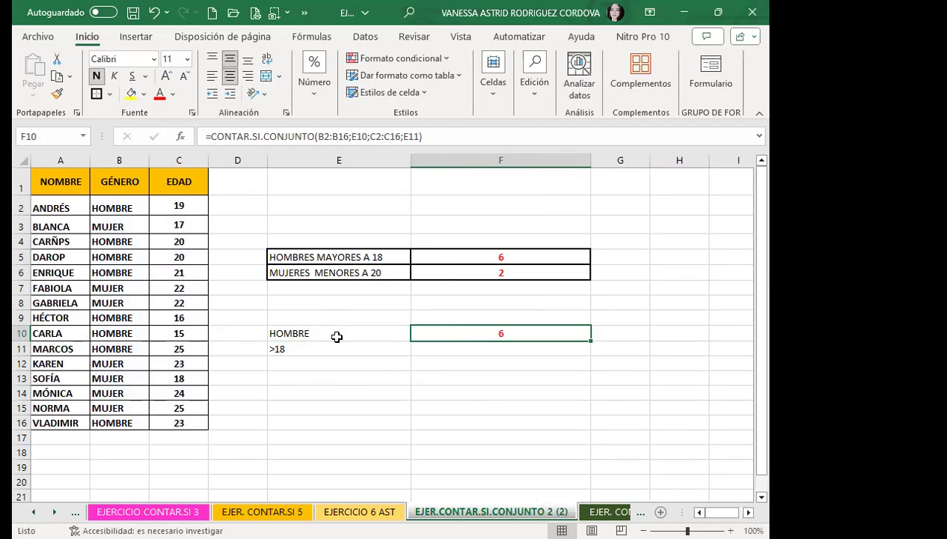
# Compare the formulas in F6, F5, E11 and F10, then go to the EJER. CONTAR.SI.CONJUNTO (2) sheet.
pyautogui.click(446, 272)
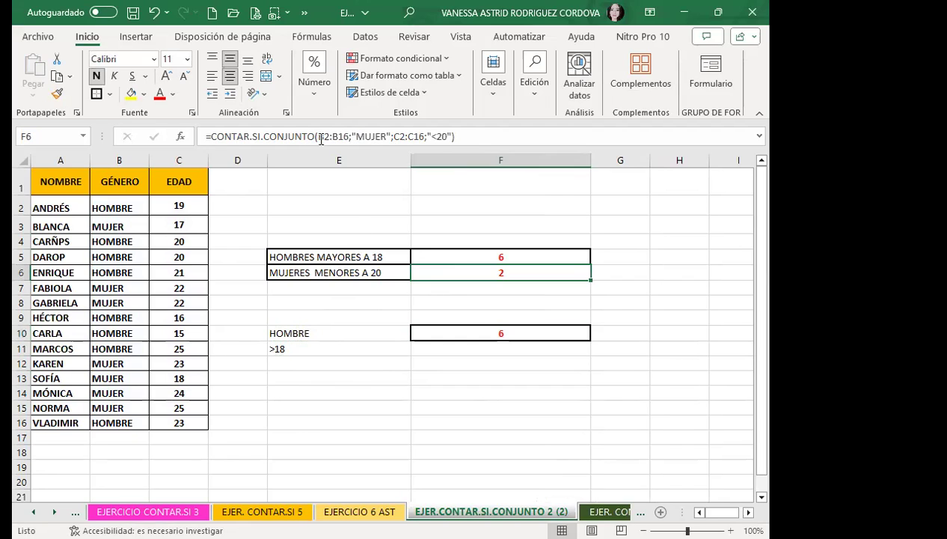
pyautogui.click(424, 257)
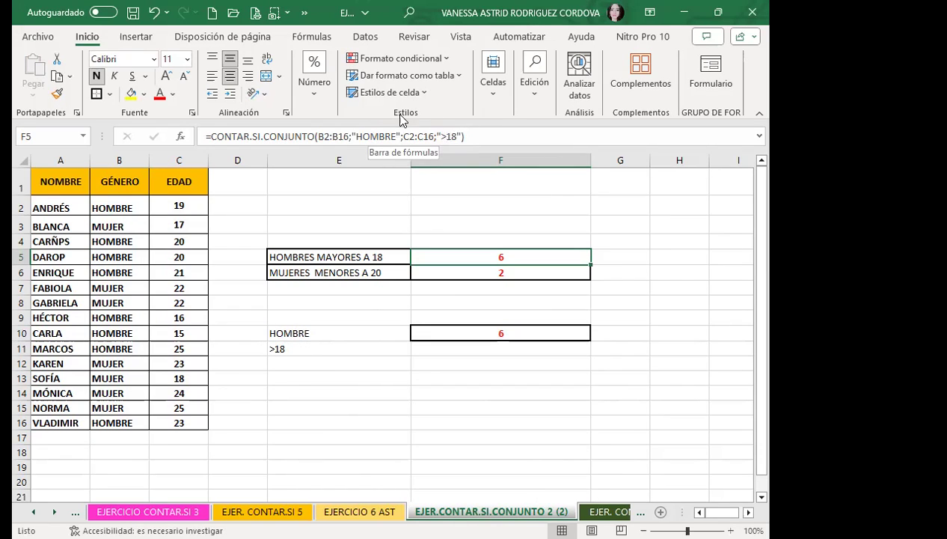
pyautogui.click(321, 350)
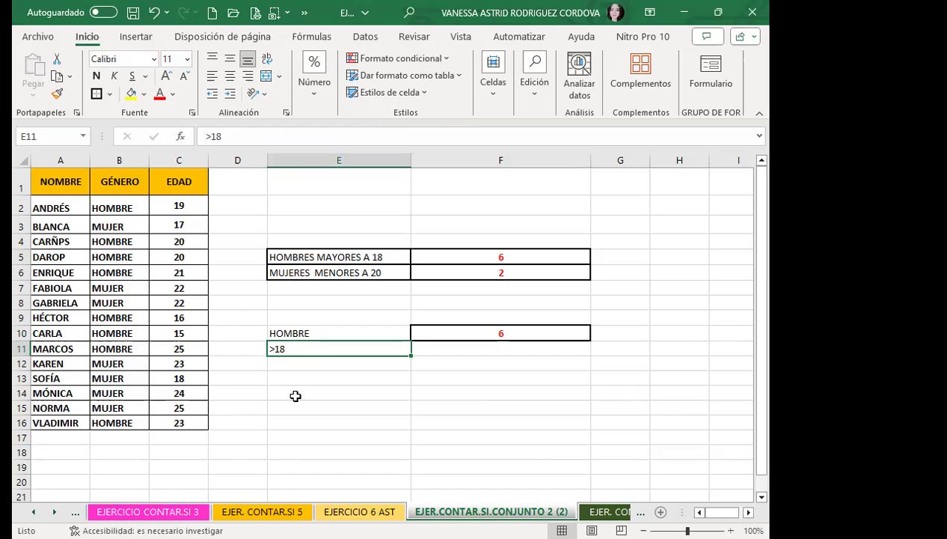
pyautogui.click(463, 333)
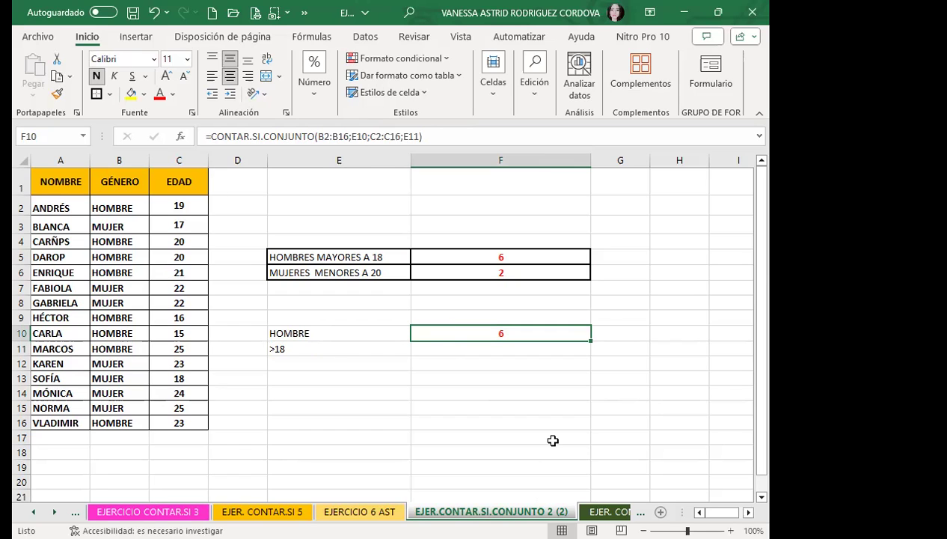
pyautogui.click(598, 511)
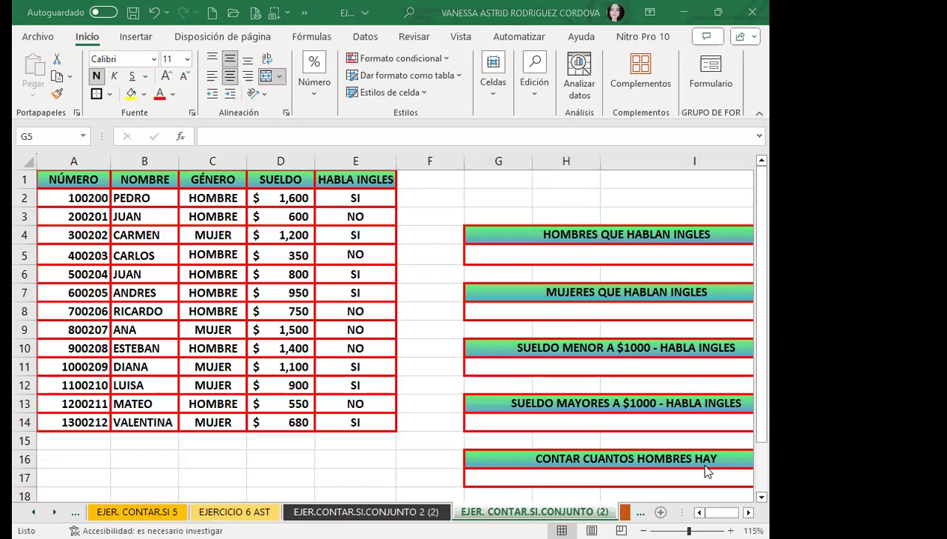
# Scroll right and down to view all five count headings and their result cells.
pyautogui.hscroll(2, 706, 470)
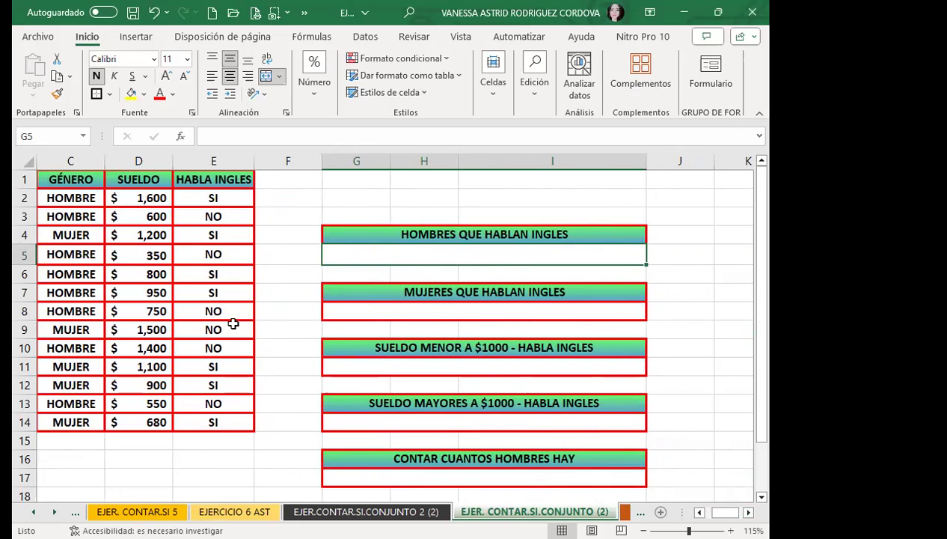
pyautogui.keyDown('ctrl'); pyautogui.scroll(-2, 228, 318); pyautogui.keyUp('ctrl')
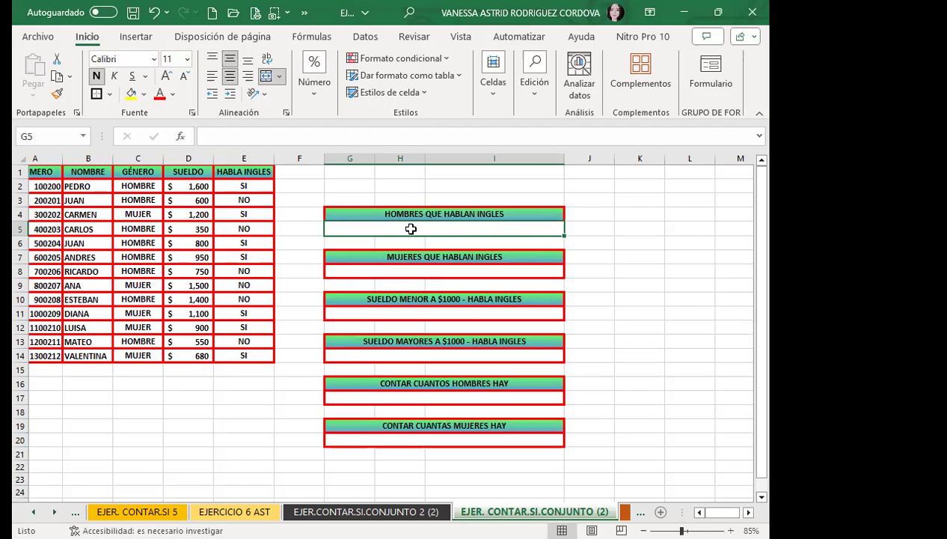
# Start a CONTAR.SI.CONJUNTO formula in G5 with range C2:C14 and criterion "HOMBRE".
pyautogui.hotkey('shift', 'F10')
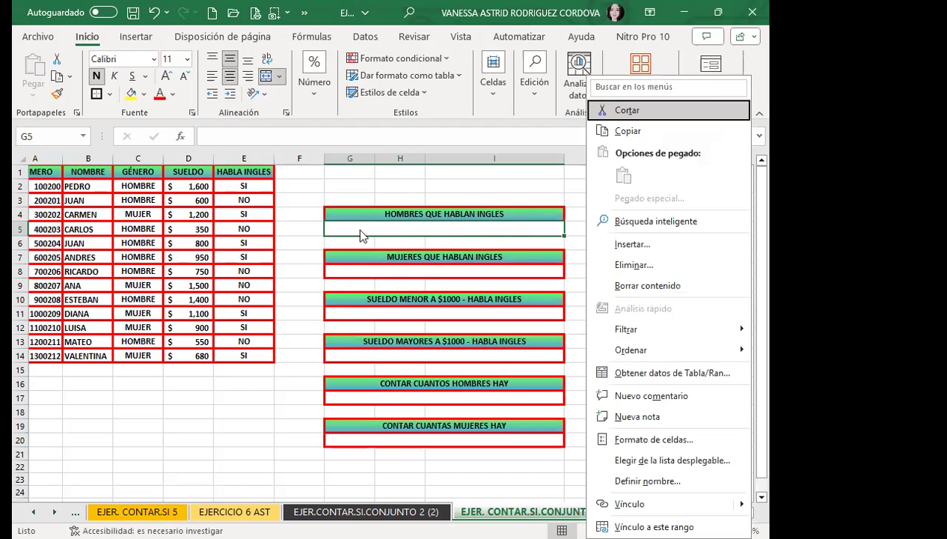
pyautogui.press('Escape')
pyautogui.write('=C')
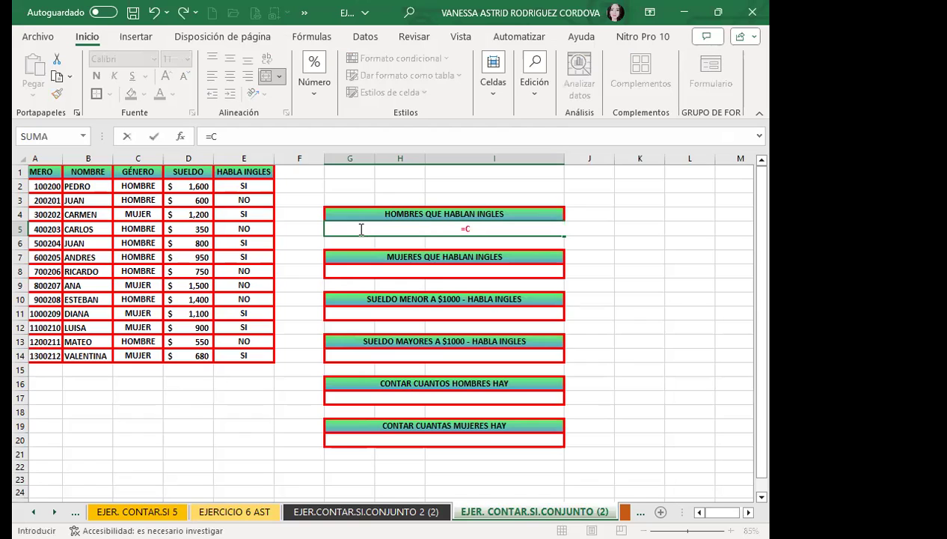
pyautogui.write('ONTAR')
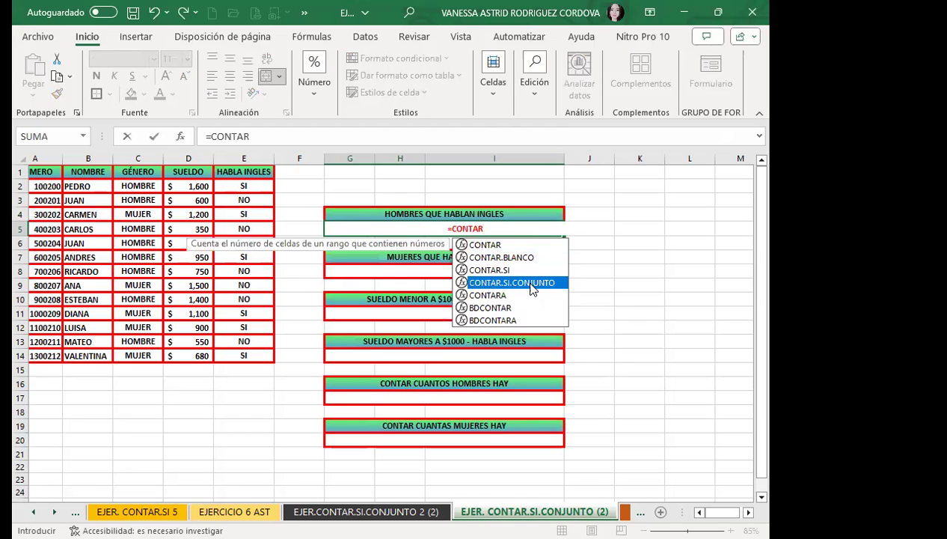
pyautogui.press('Tab')
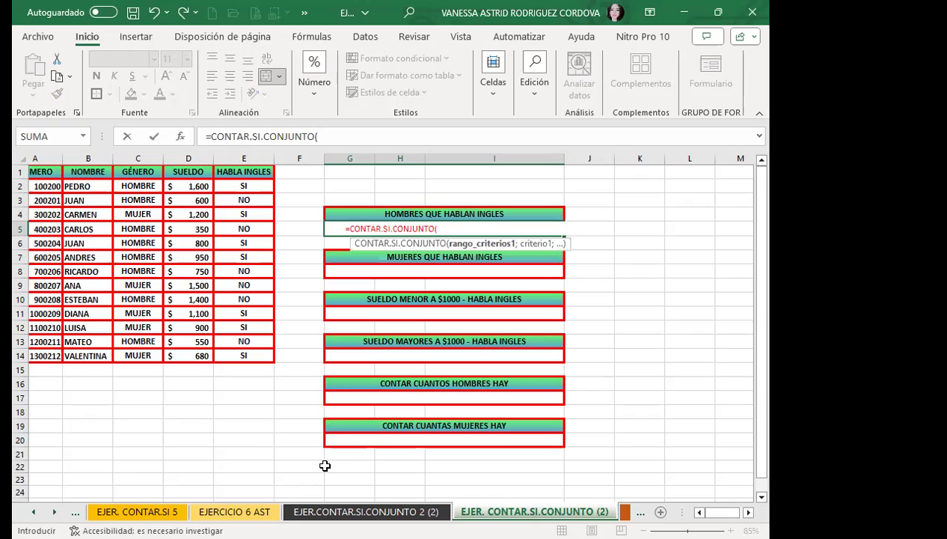
pyautogui.click(142, 187)
pyautogui.keyDown('shift'); pyautogui.click(139, 354); pyautogui.keyUp('shift')
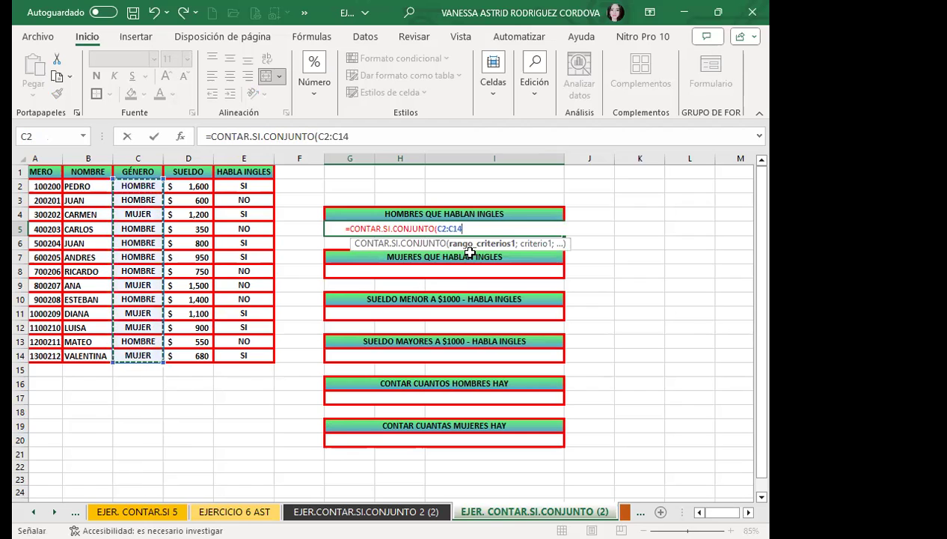
pyautogui.write(';')
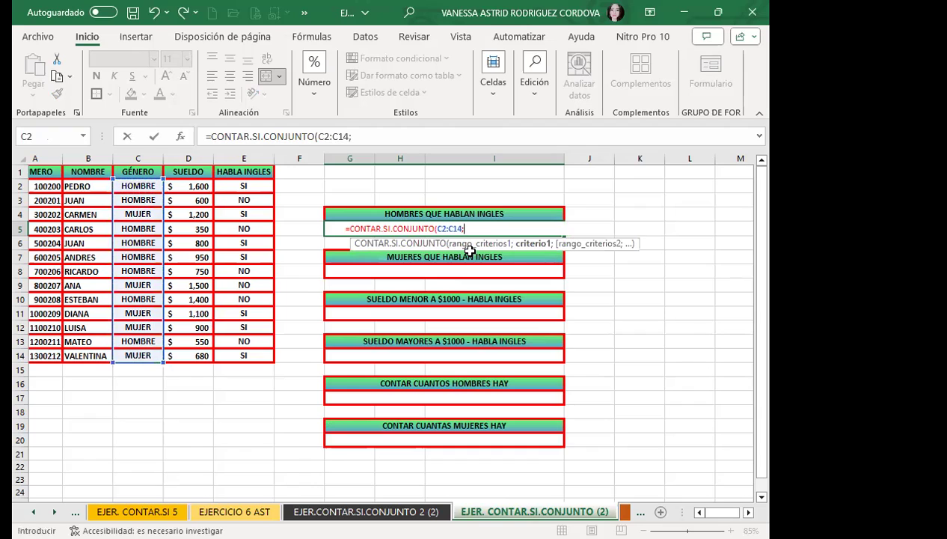
pyautogui.write('"')
pyautogui.write('HOMBRE"')
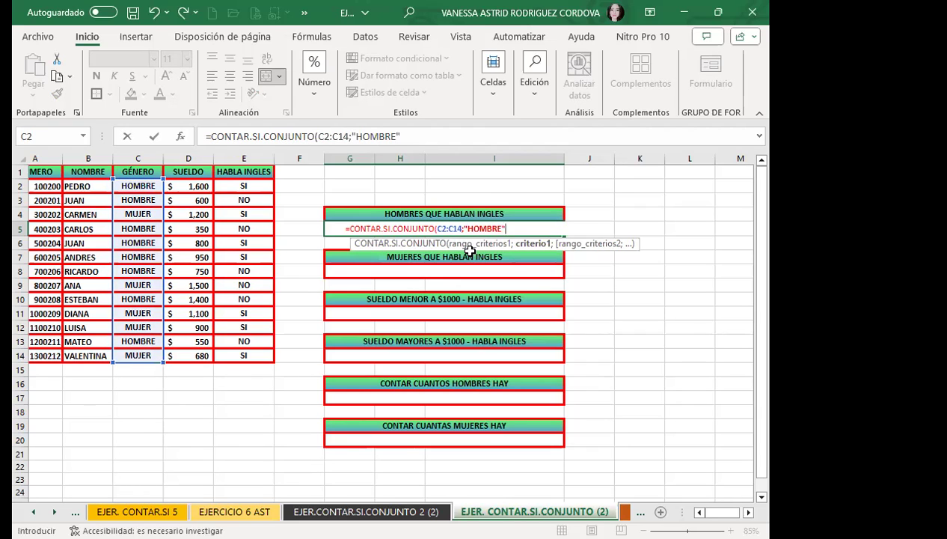
pyautogui.write(';')
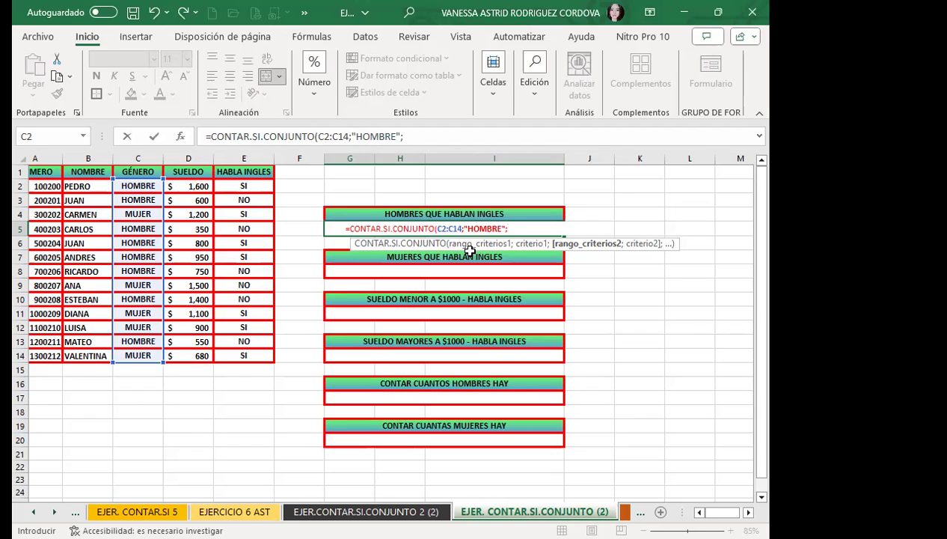
# Add the second criteria range E2:E14 with criterion "SI".
pyautogui.click(244, 185)
pyautogui.keyDown('shift'); pyautogui.click(247, 357); pyautogui.keyUp('shift')
pyautogui.write(';')
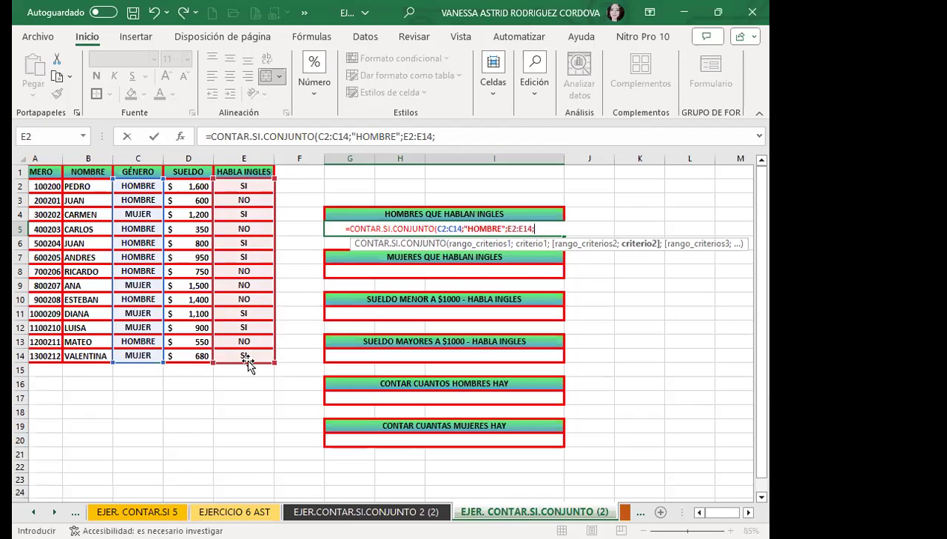
pyautogui.write('"SI"')
# Commit the G5 formula so it shows 3, review its formula, then move to G11.
pyautogui.press('Return')
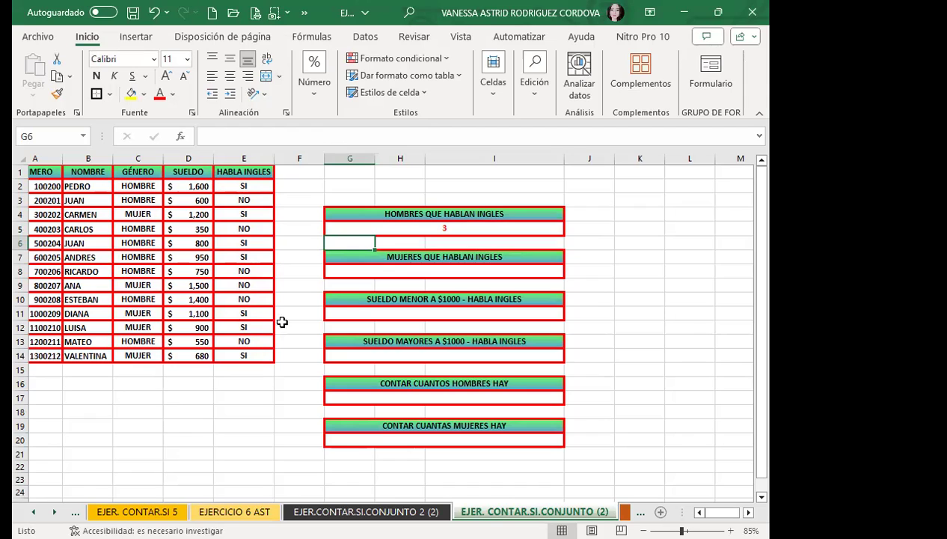
pyautogui.click(427, 228)
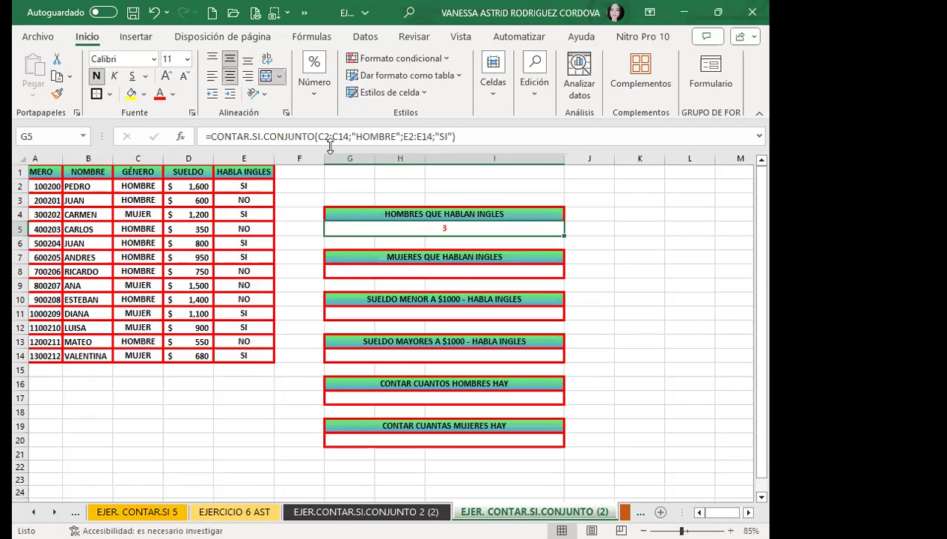
pyautogui.click(380, 259)
pyautogui.click(386, 228)
pyautogui.click(404, 312)
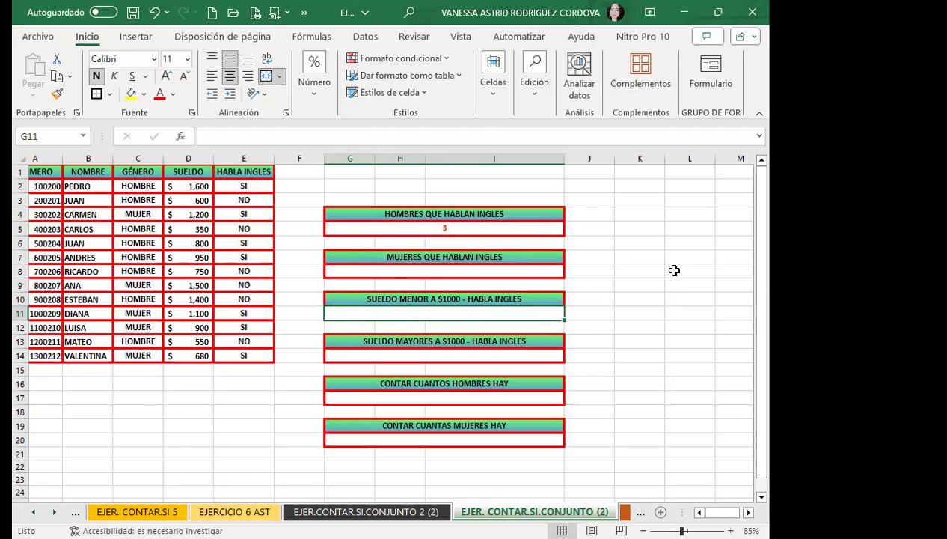
# Start a CONTAR.SI.CONJUNTO formula in G11 with range D2:D14 and criterion "<1000".
pyautogui.write('=C')
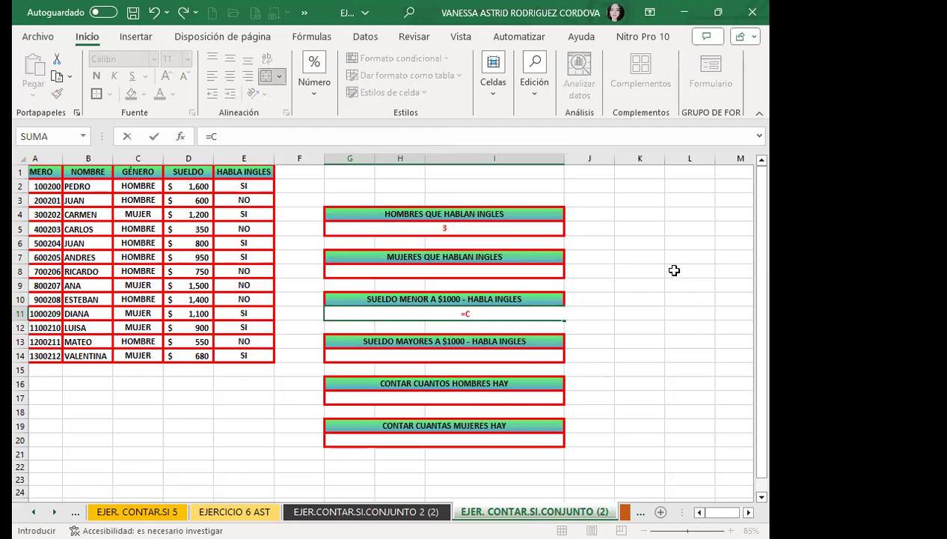
pyautogui.write('ON')
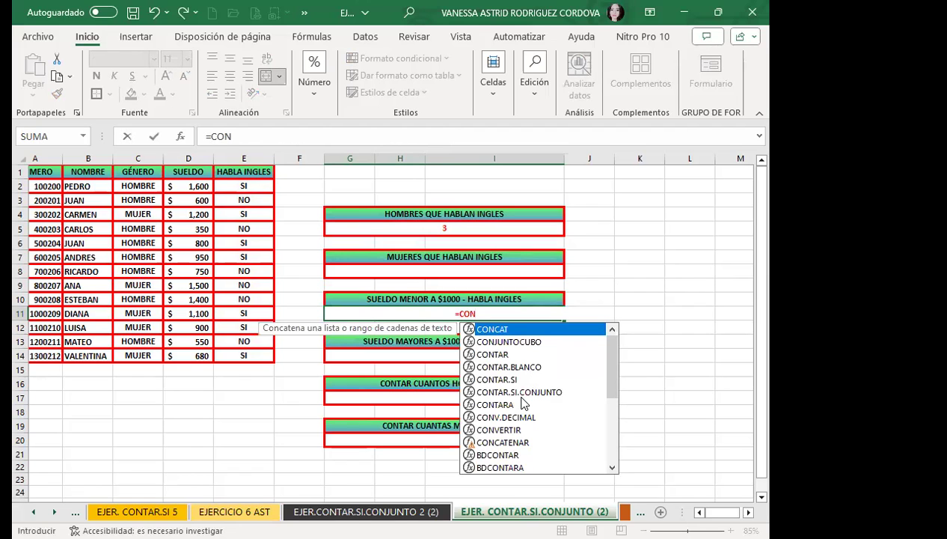
pyautogui.click(522, 392)
pyautogui.press('Tab')
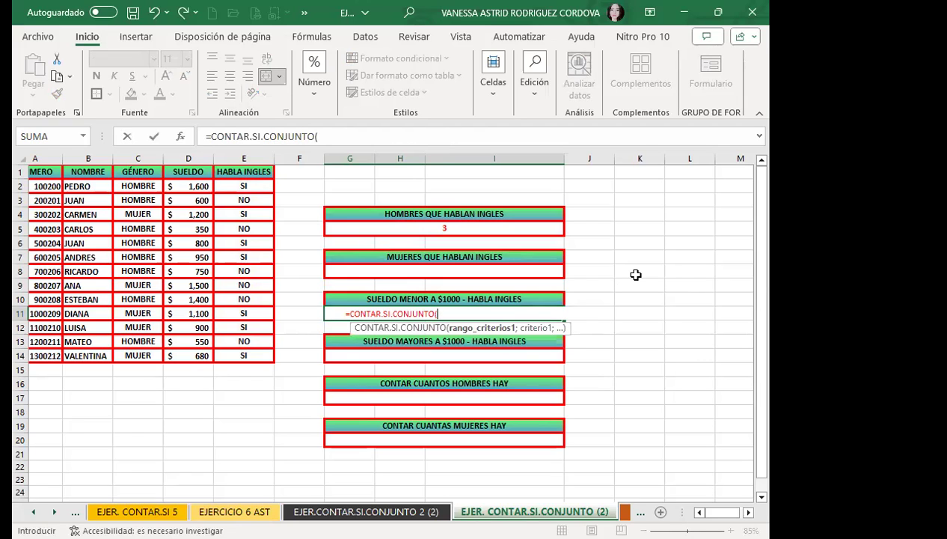
pyautogui.click(184, 186)
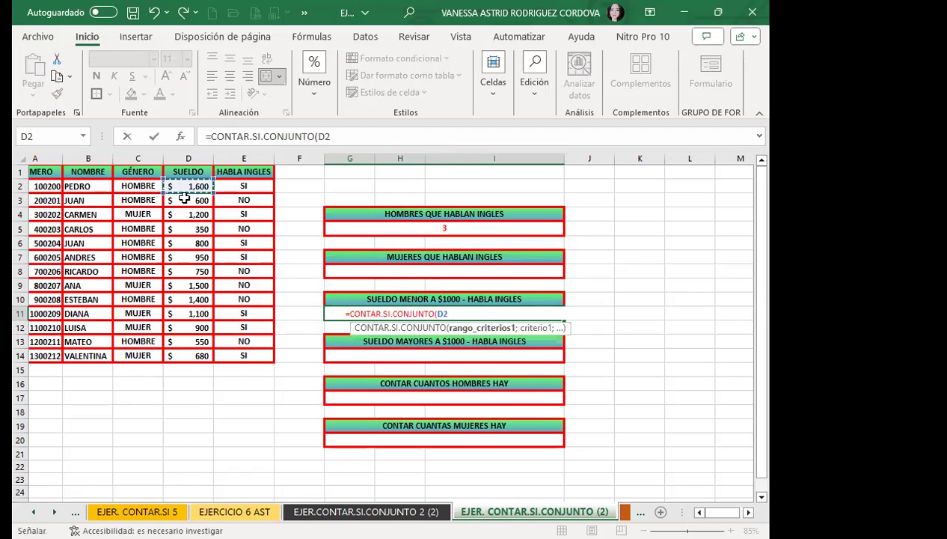
pyautogui.keyDown('shift'); pyautogui.click(185, 355); pyautogui.keyUp('shift')
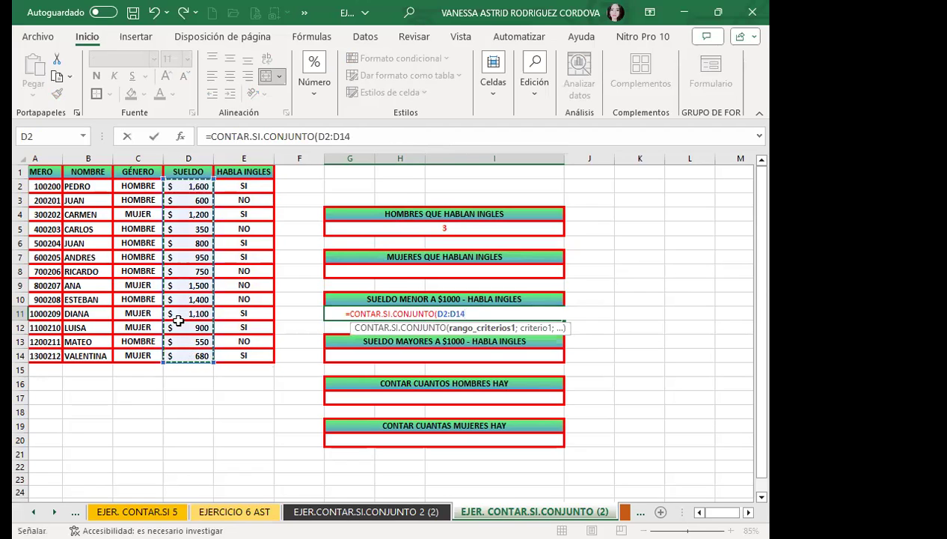
pyautogui.write(';')
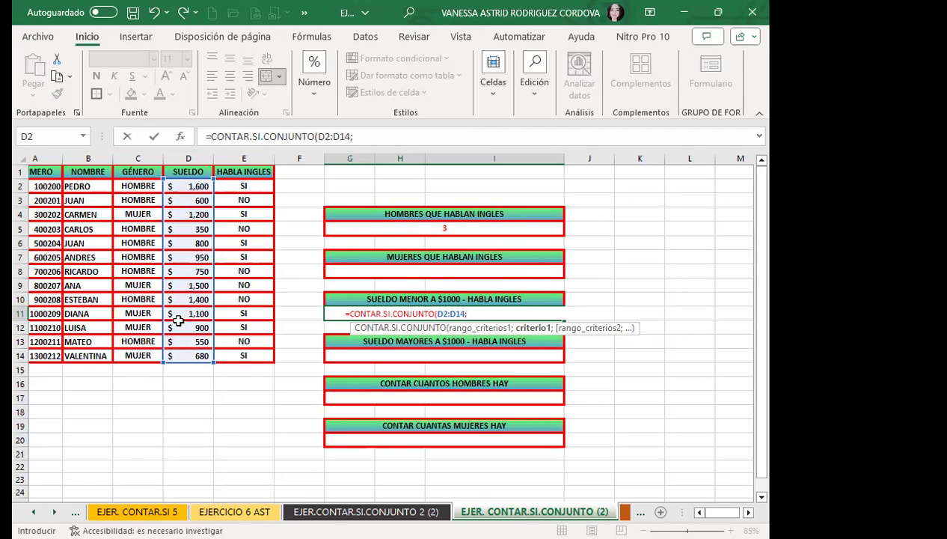
pyautogui.write('"')
pyautogui.write('<')
pyautogui.write('1000"')
pyautogui.write(';')
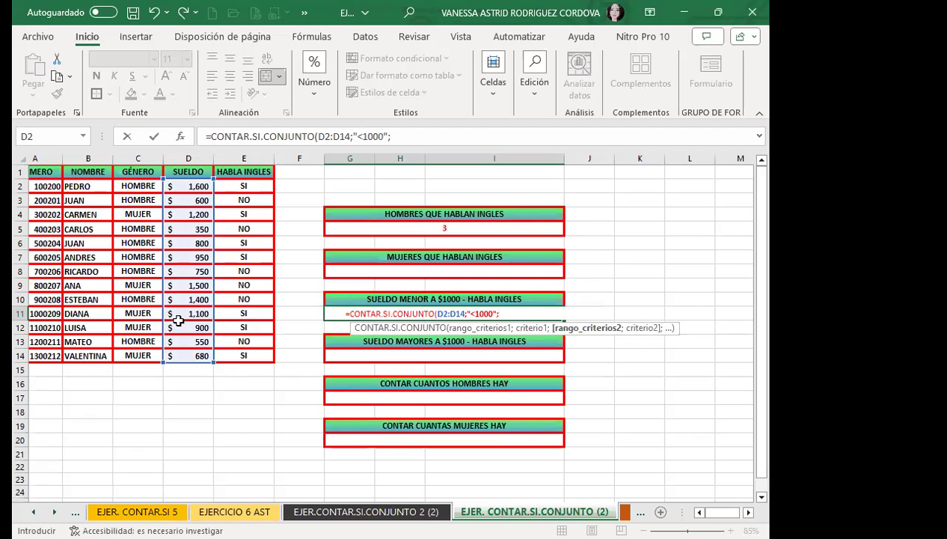
# Add the second criteria range E2:E14 with criterion "SI" and close the parenthesis.
pyautogui.click(246, 185)
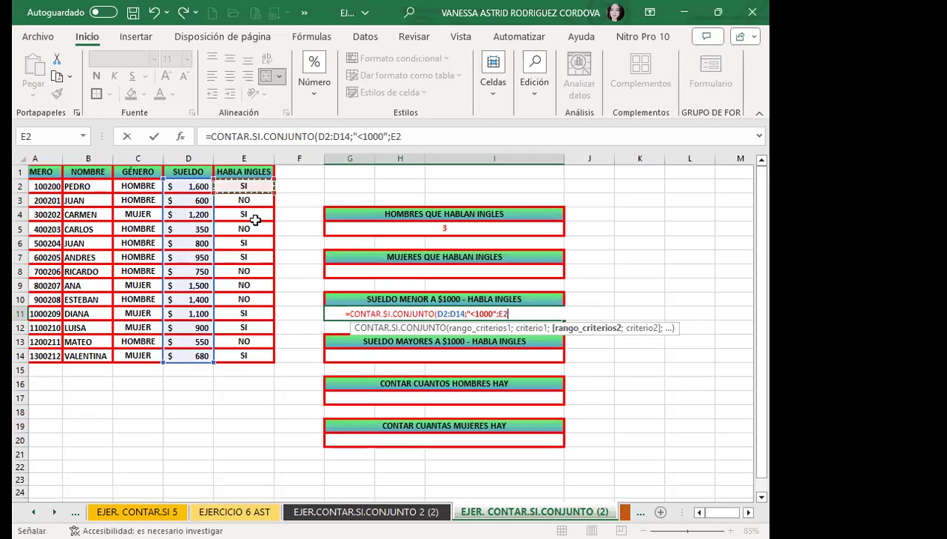
pyautogui.keyDown('shift'); pyautogui.click(250, 355); pyautogui.keyUp('shift')
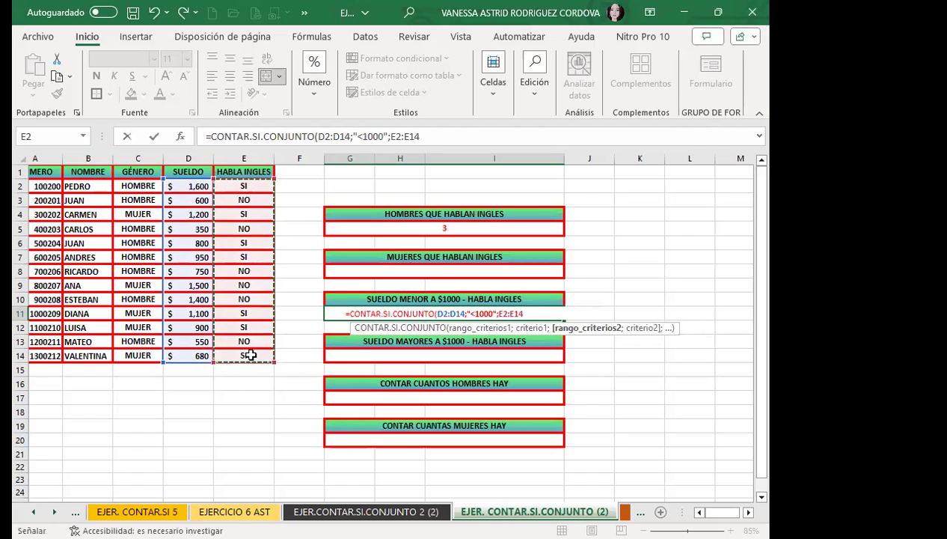
pyautogui.write(';')
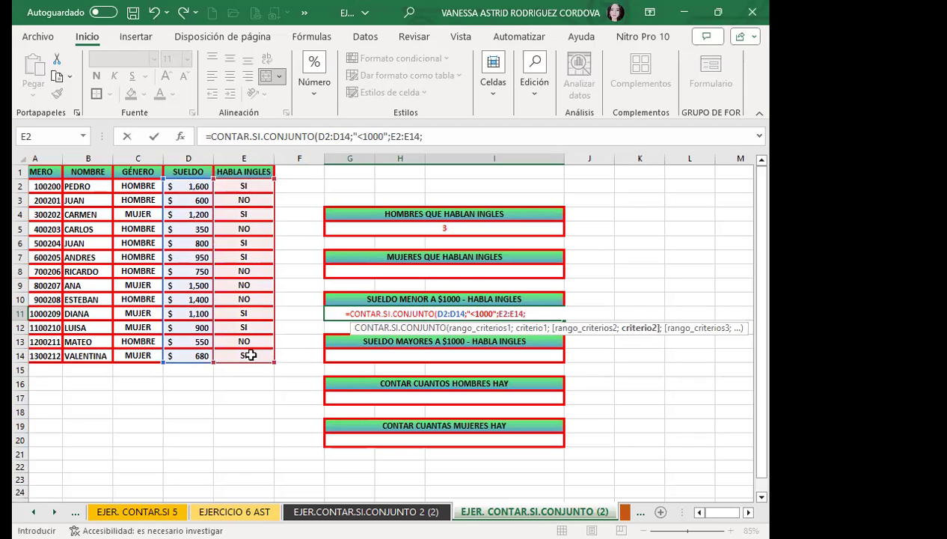
pyautogui.write('"SI")')
# Commit the G11 formula so it shows 4, and review the formula behind it.
pyautogui.press('Return')
pyautogui.click(404, 305)
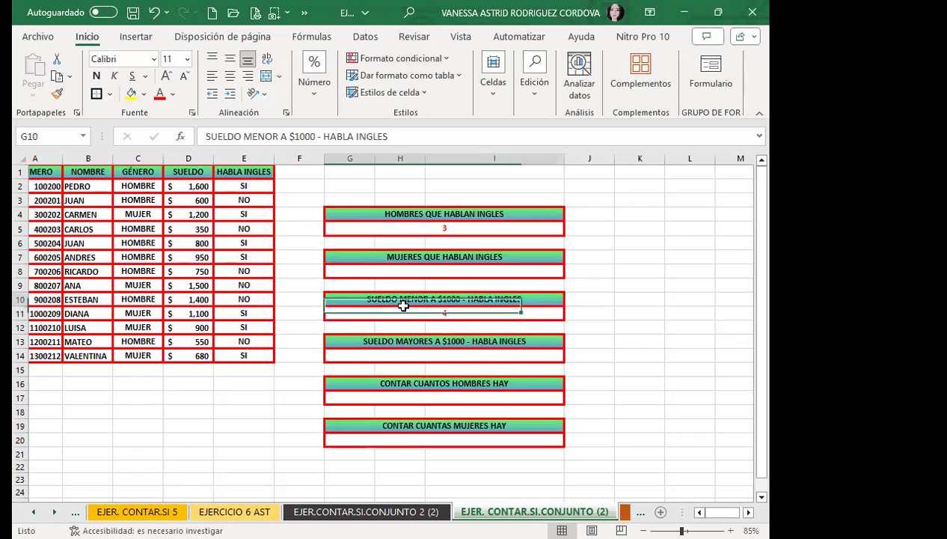
pyautogui.click(395, 314)
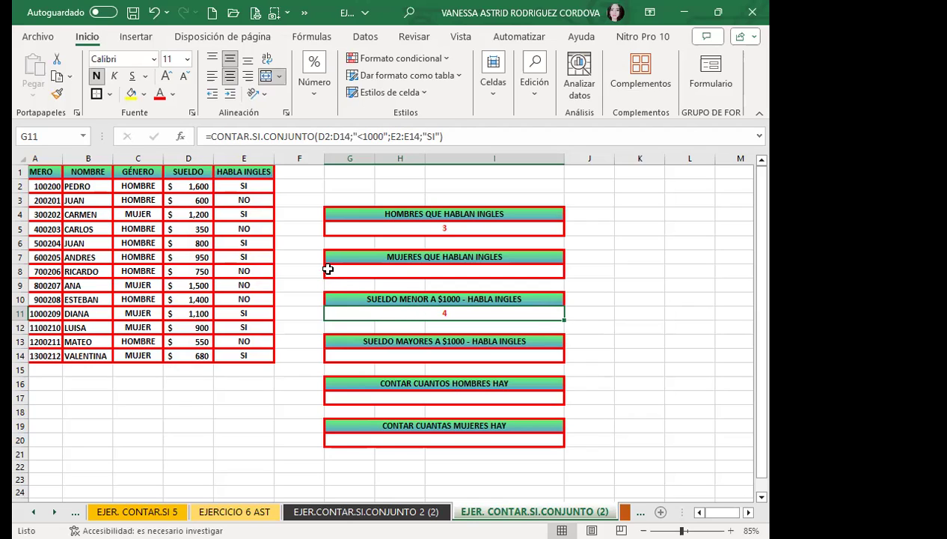
pyautogui.click(320, 259)
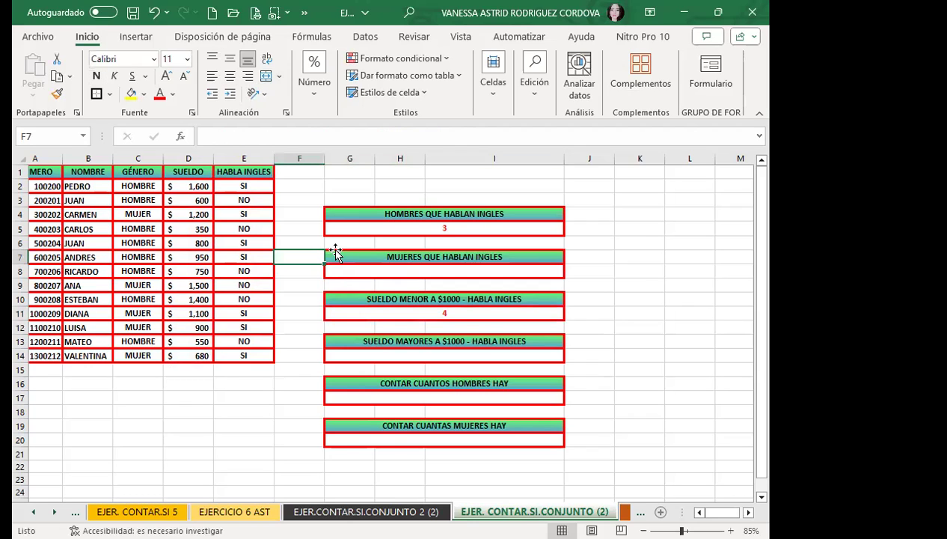